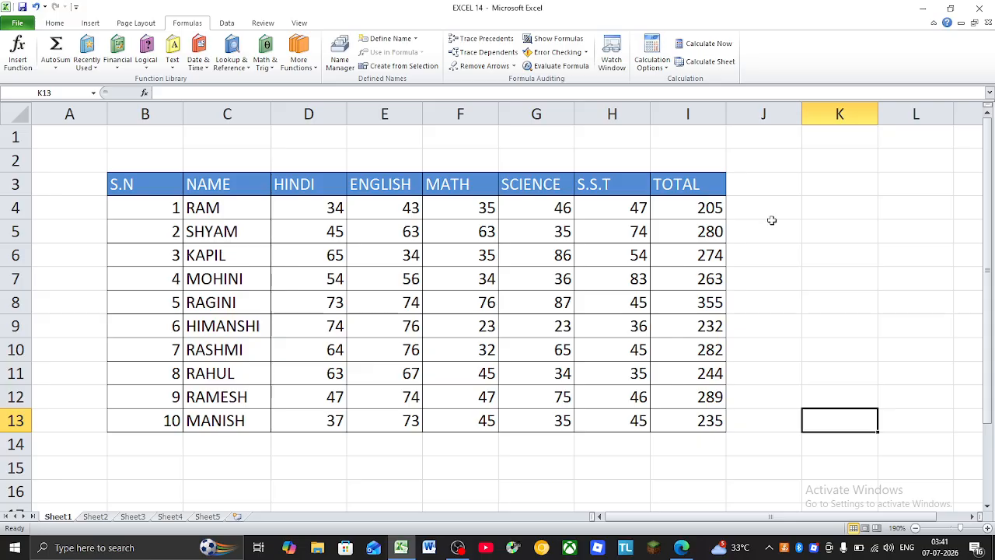
- Enter a formula in cell J5 that multiplies the totals in I5 and I7 (=I5*I7)
left_click(775, 233)
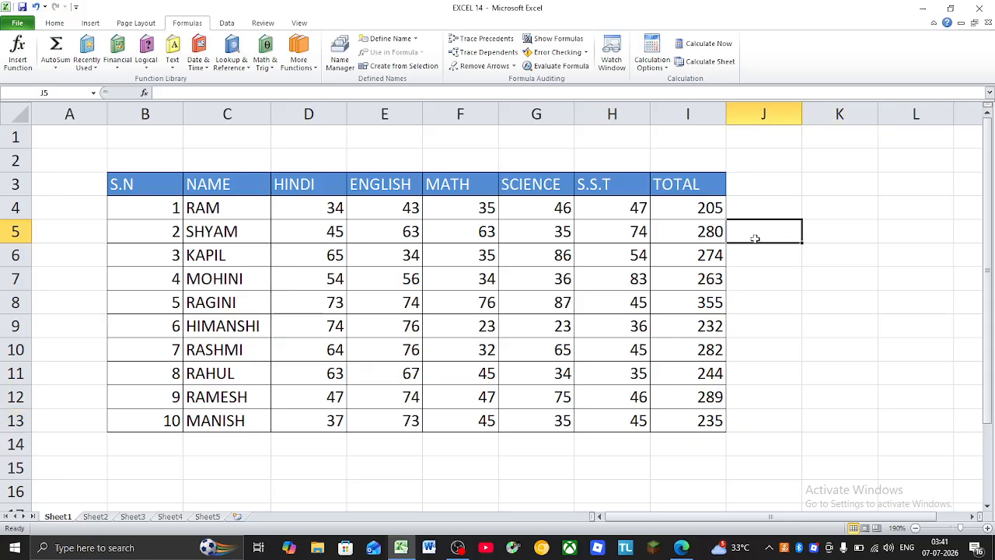
type("=")
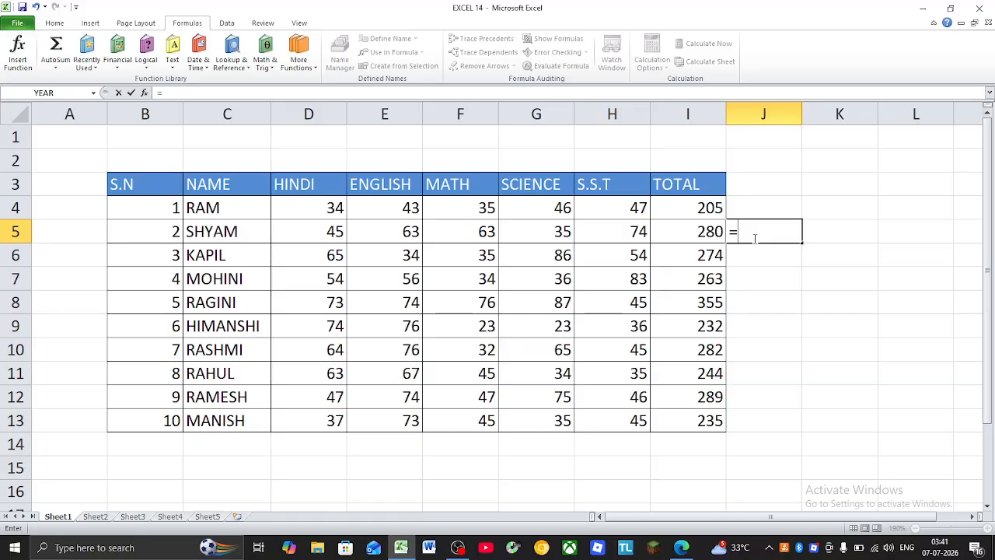
left_click(695, 222)
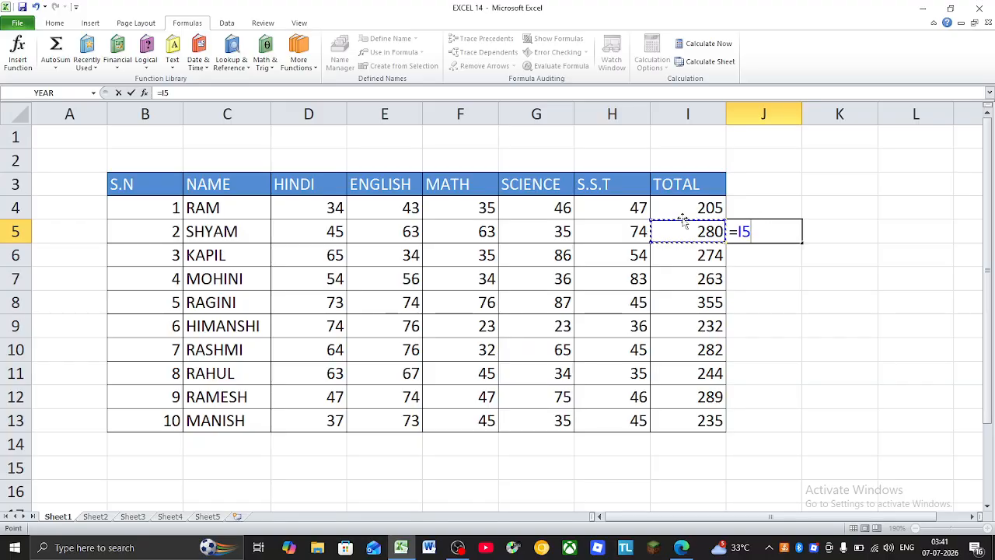
type("*")
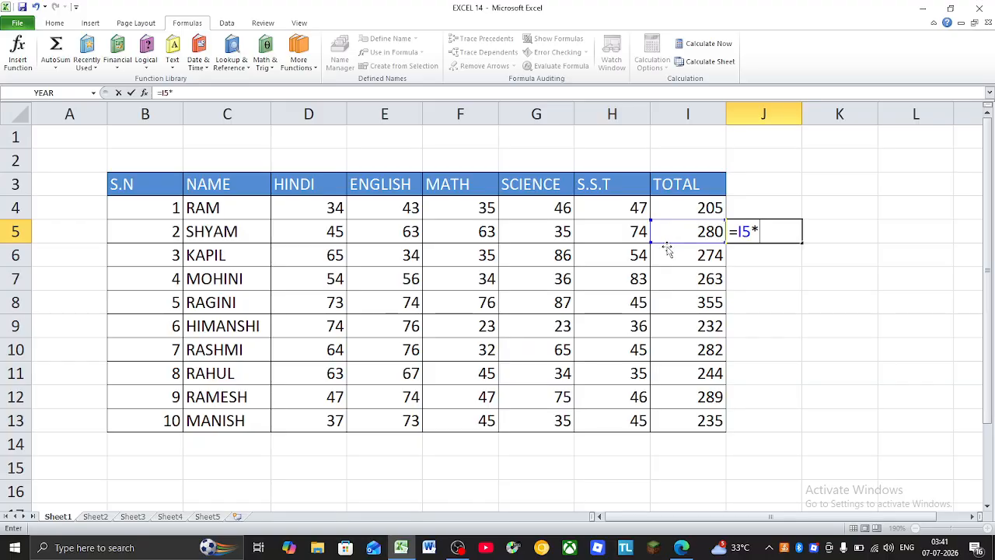
left_click(707, 283)
key("Return")
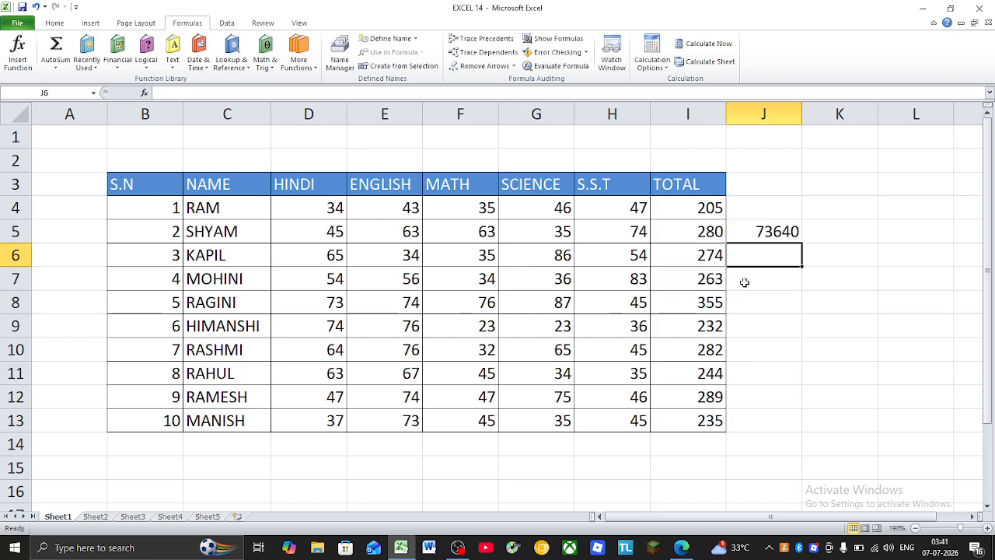
- Enter a formula in cell L7 that adds four totals: =I7+I10+I5+I12
left_click(880, 272)
type("=")
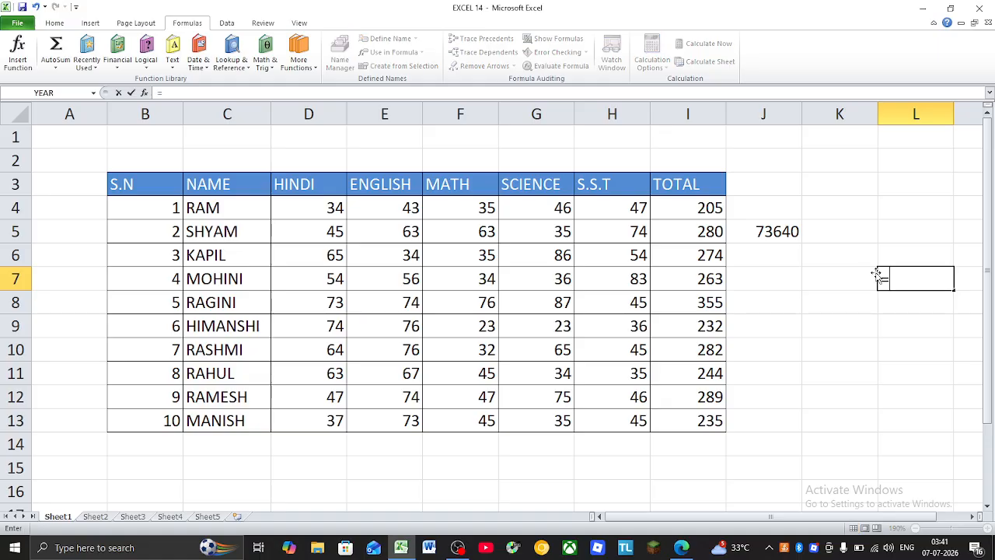
left_click(707, 270)
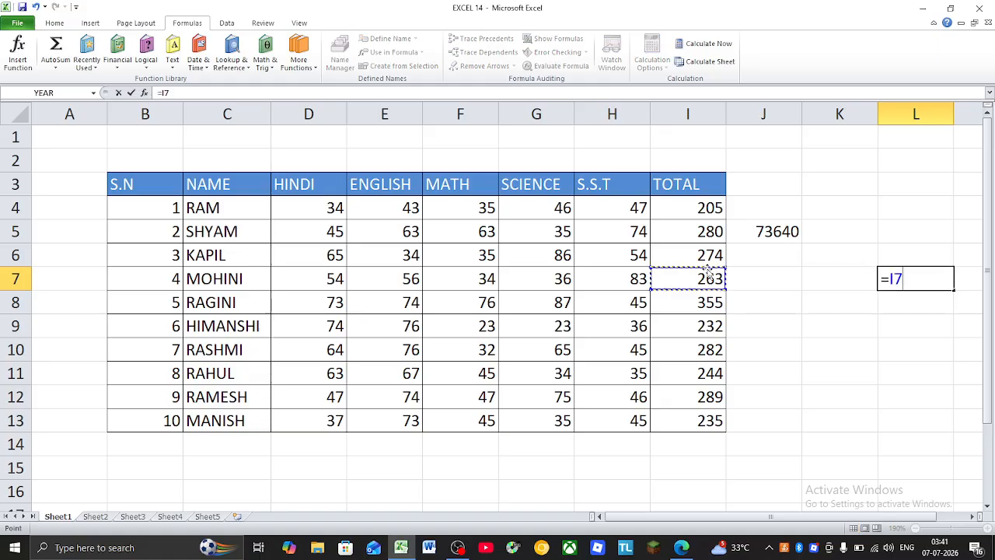
type("+")
left_click(703, 348)
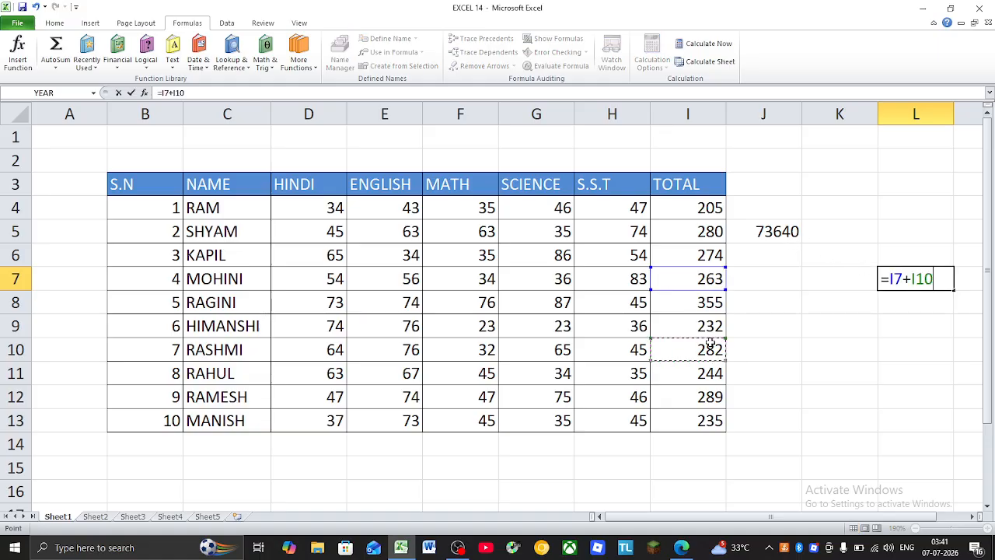
type("+")
left_click(700, 236)
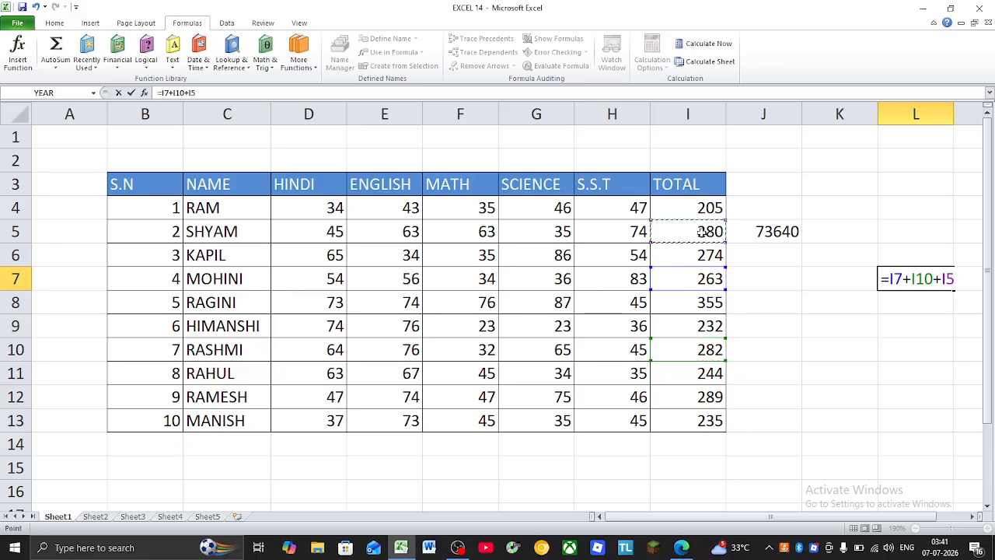
type("+")
left_click(702, 397)
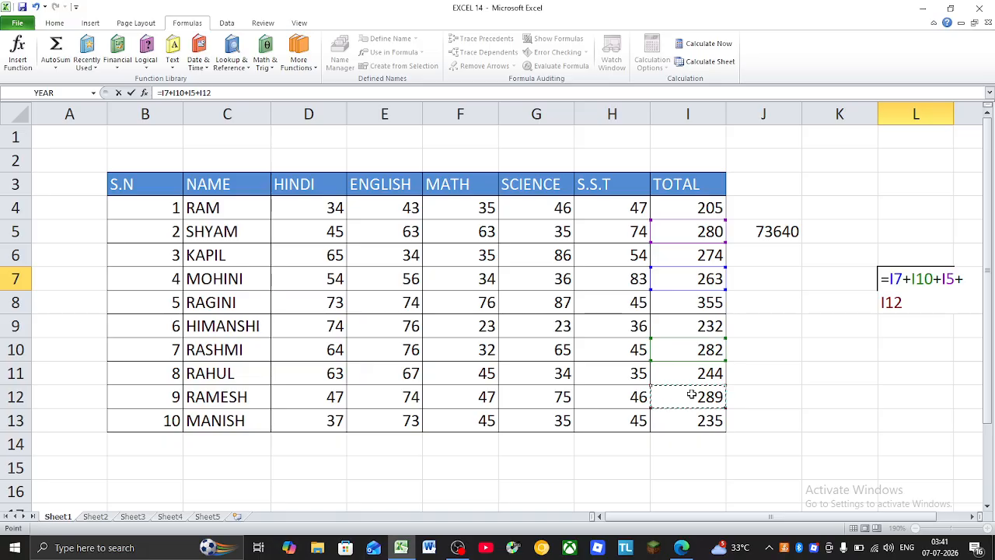
key("Return")
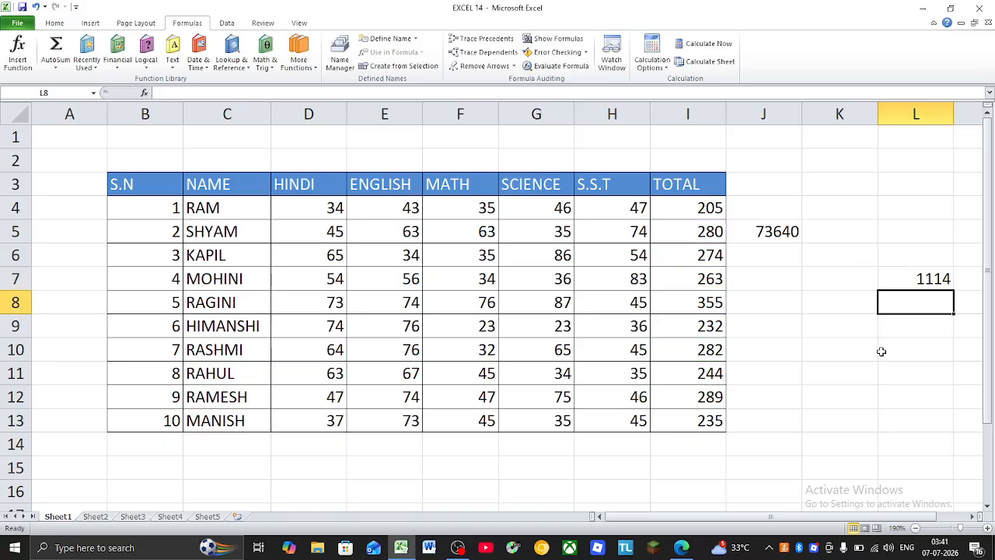
- Enter the formula =I8+I11+I6-I13 in cell K10, combining addition and subtraction of totals
left_click(838, 351)
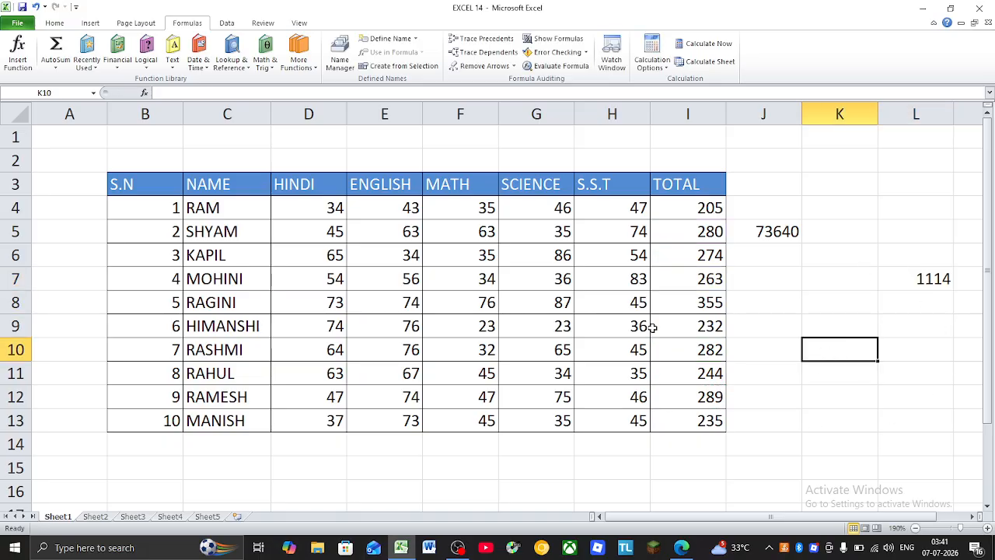
type("=")
left_click(698, 313)
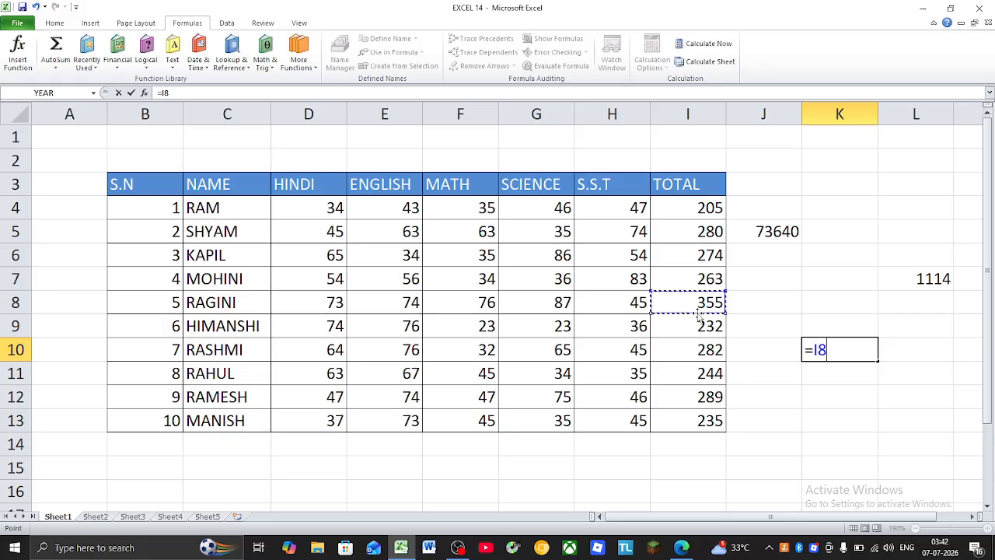
type("+")
left_click(706, 373)
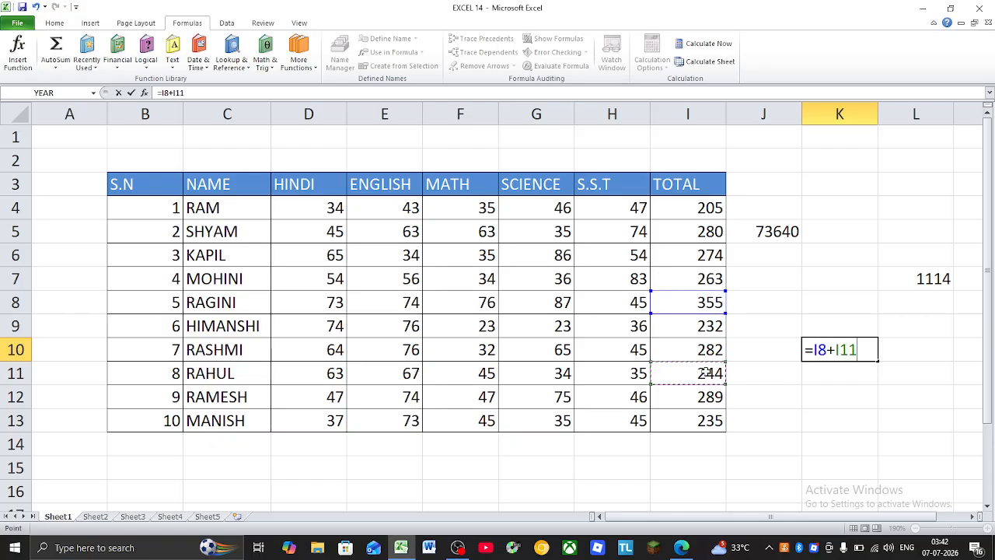
type("+")
left_click(679, 255)
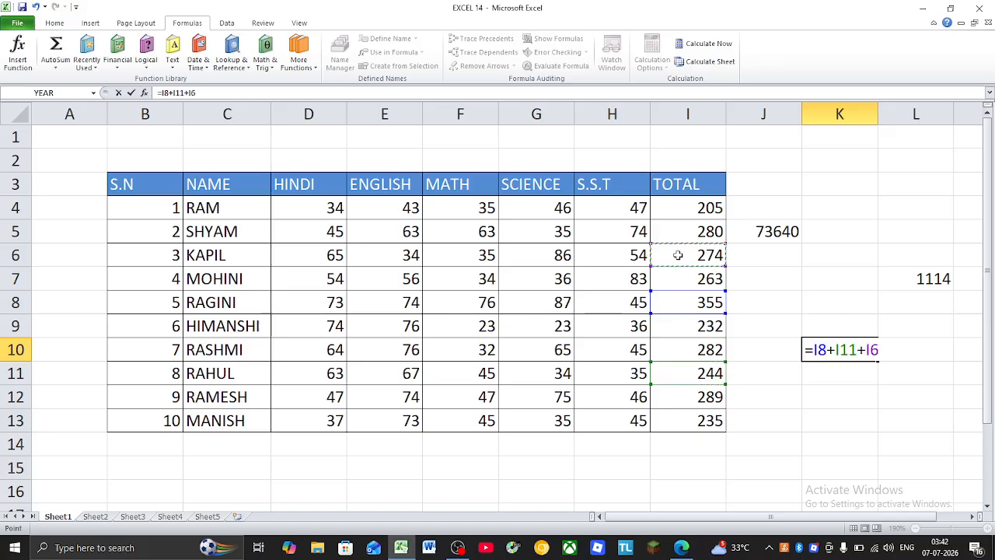
type("-")
left_click(710, 420)
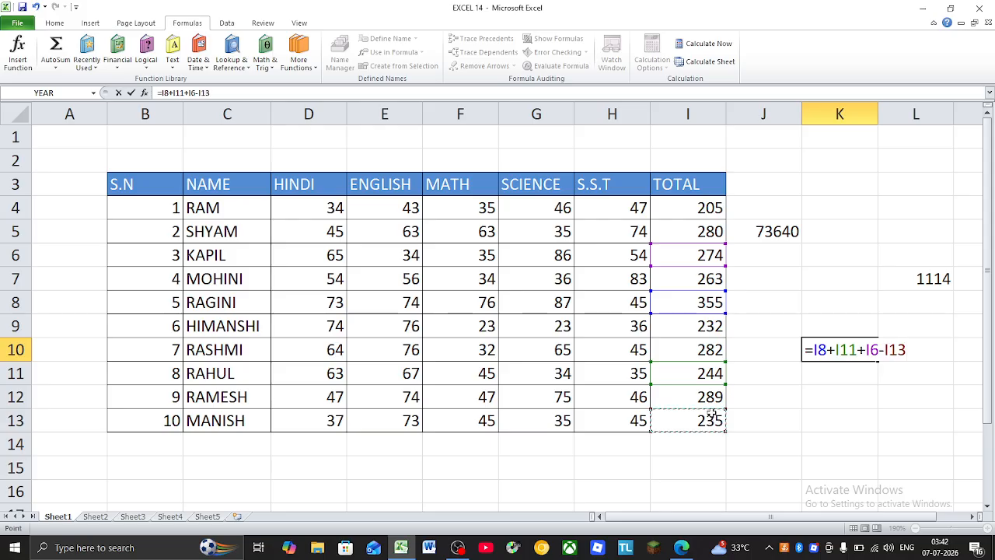
key("Return")
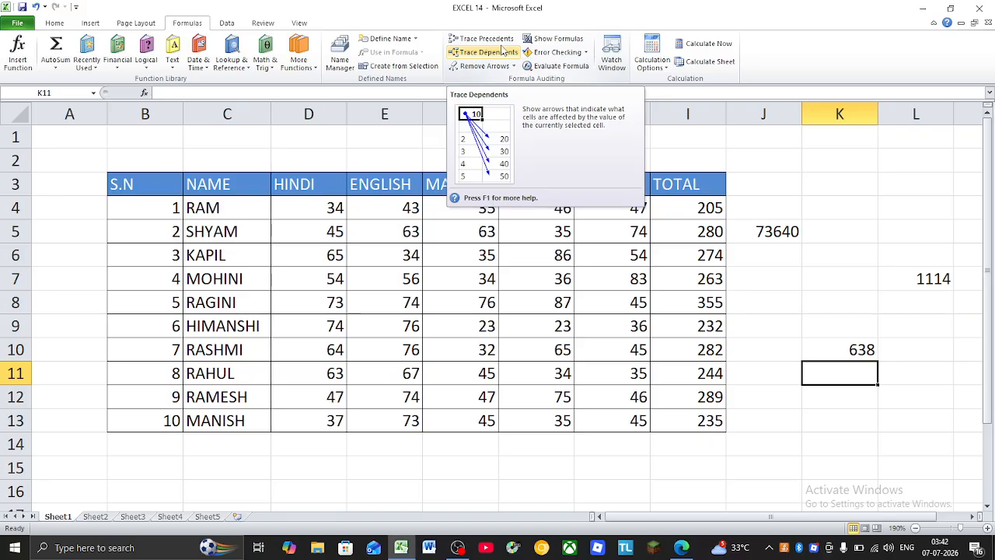
- Trace the precedents of the formula cells J5, L7 and K10
left_click(768, 233)
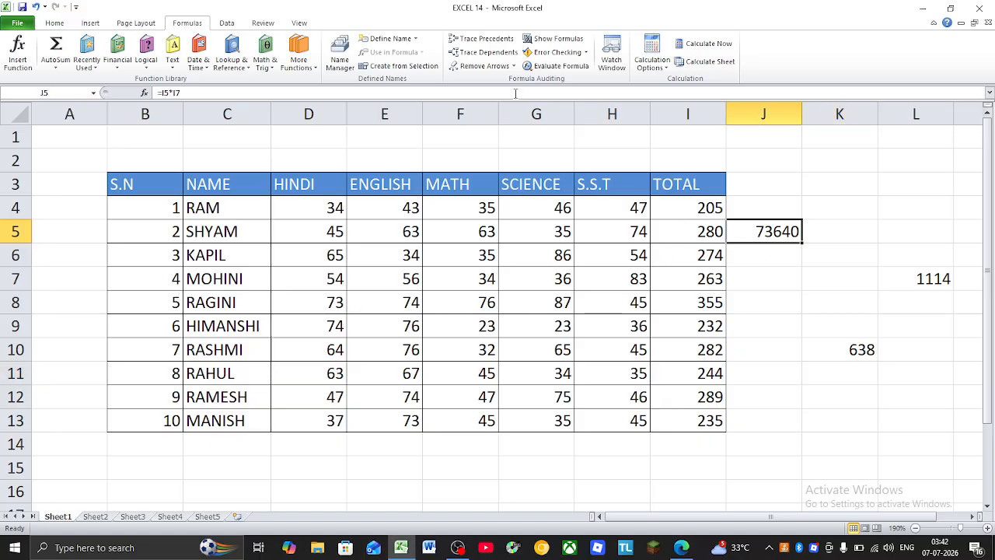
left_click(479, 41)
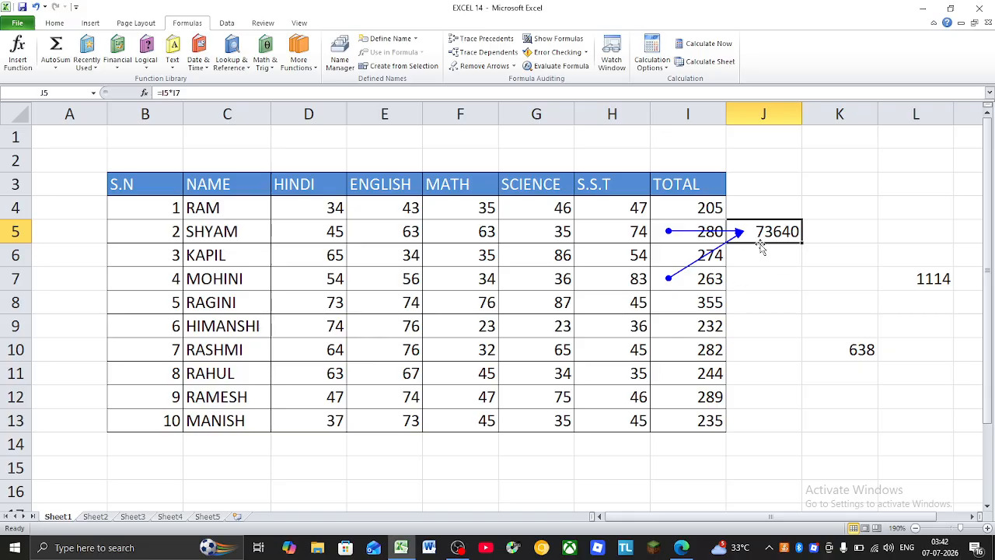
left_click(902, 273)
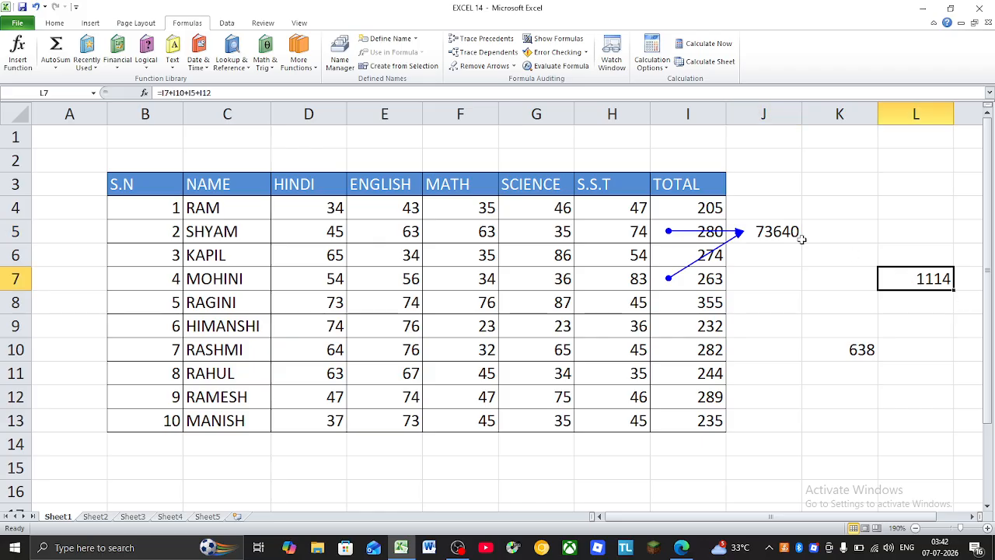
left_click(480, 39)
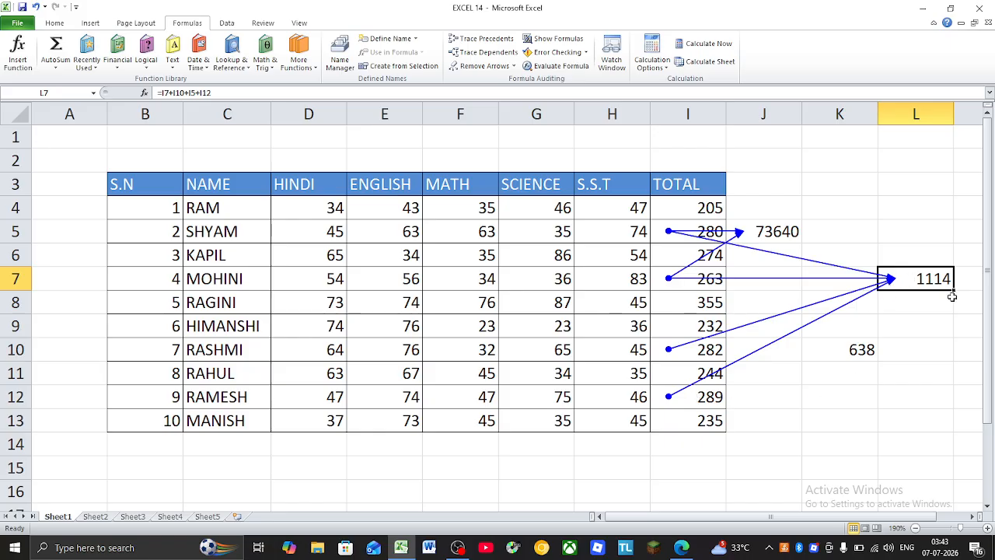
left_click(853, 353)
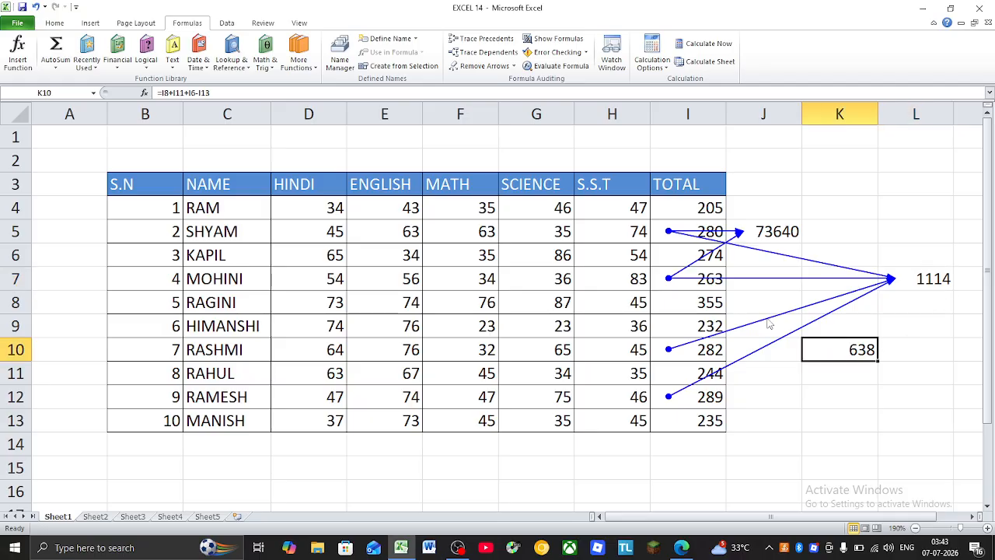
left_click(480, 38)
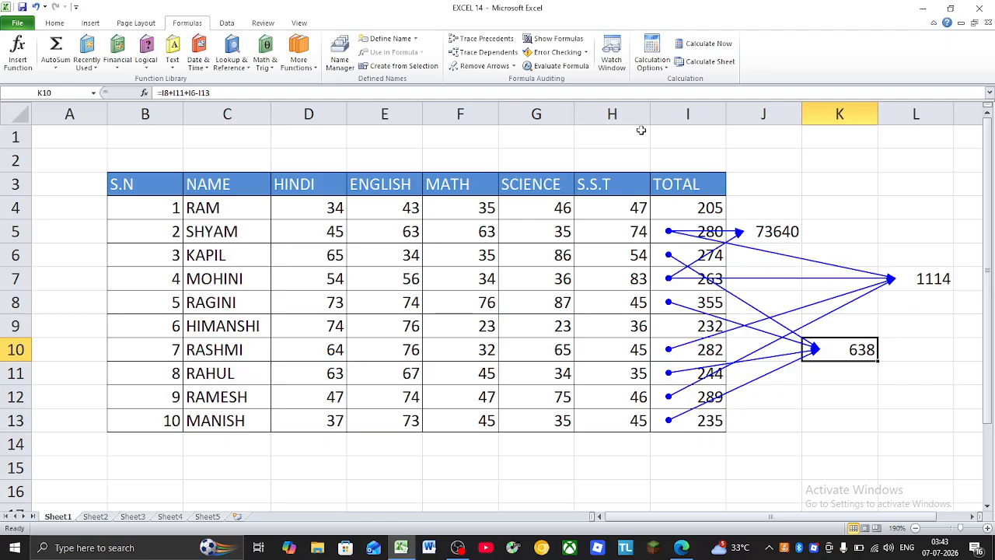
- Remove the precedent arrows for K10 and clear all other tracer arrows from the sheet
left_click(514, 66)
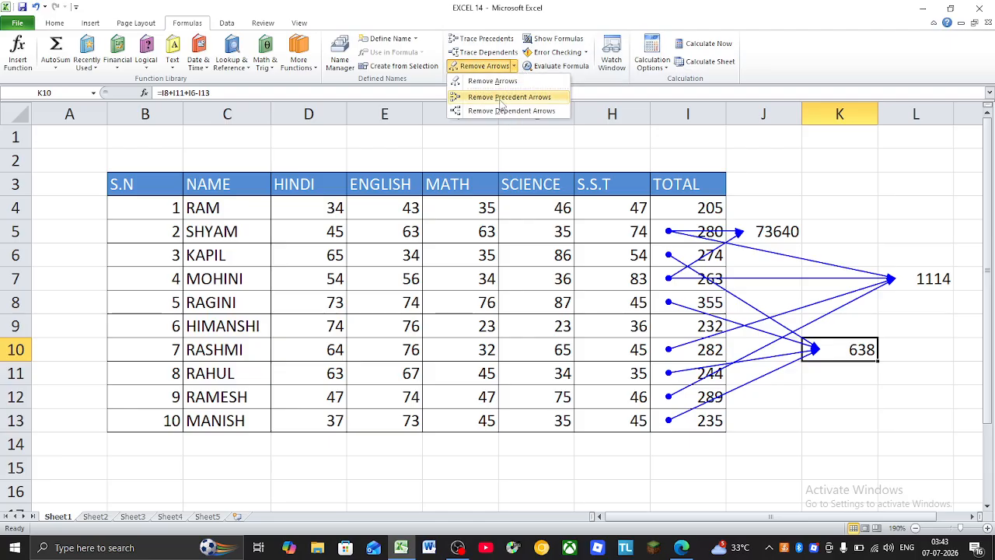
left_click(501, 99)
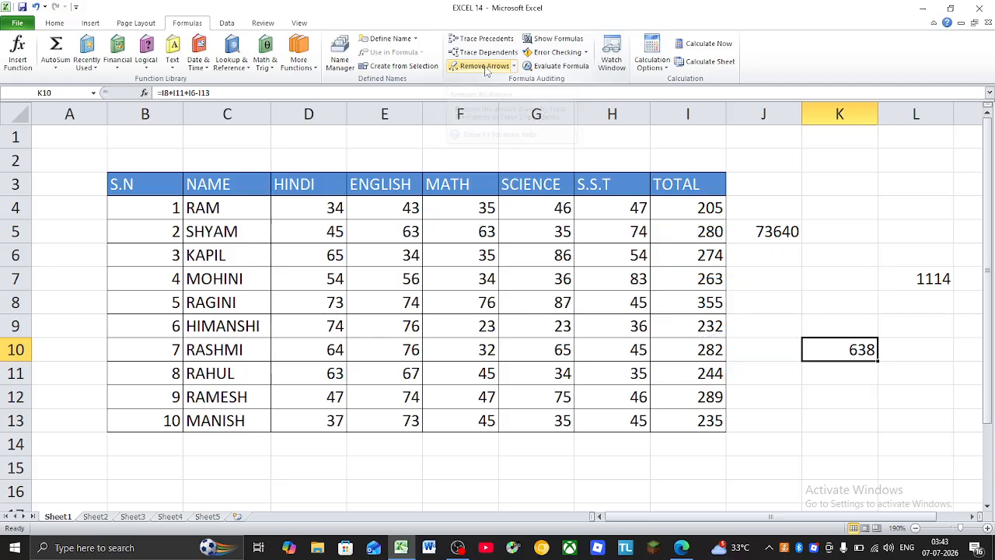
left_click(484, 67)
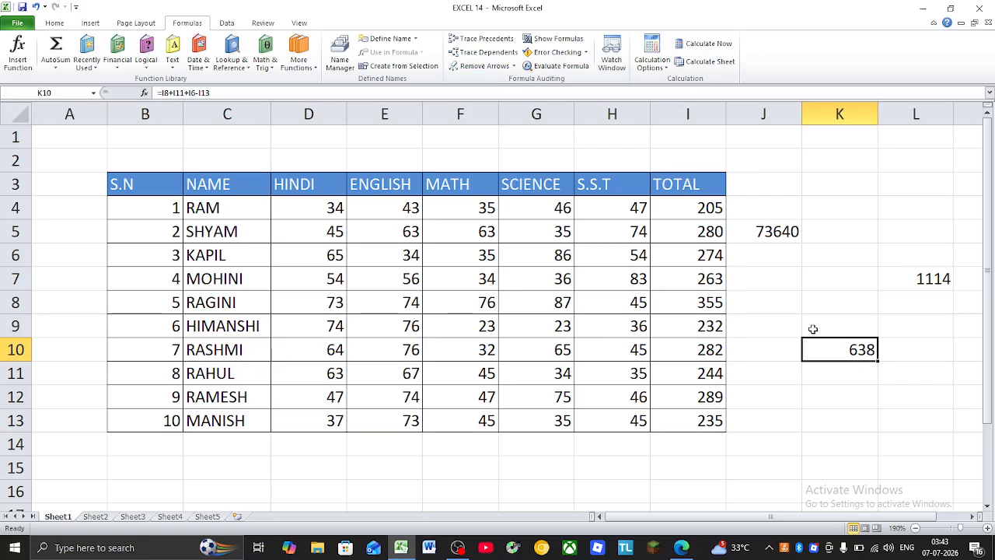
- Trace the dependents of the totals in I5, I8 and I10, and clear all the tracer arrows
left_click(716, 230)
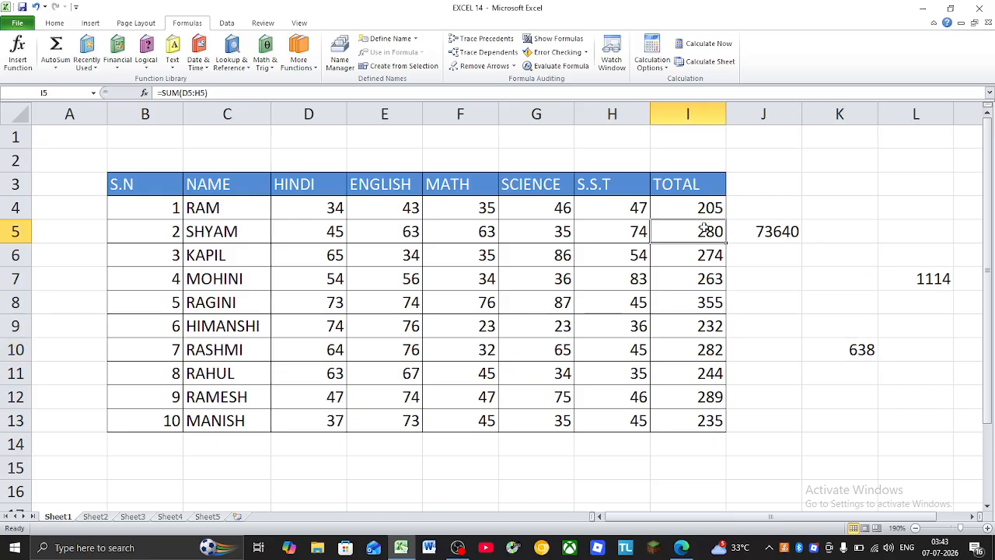
left_click(484, 53)
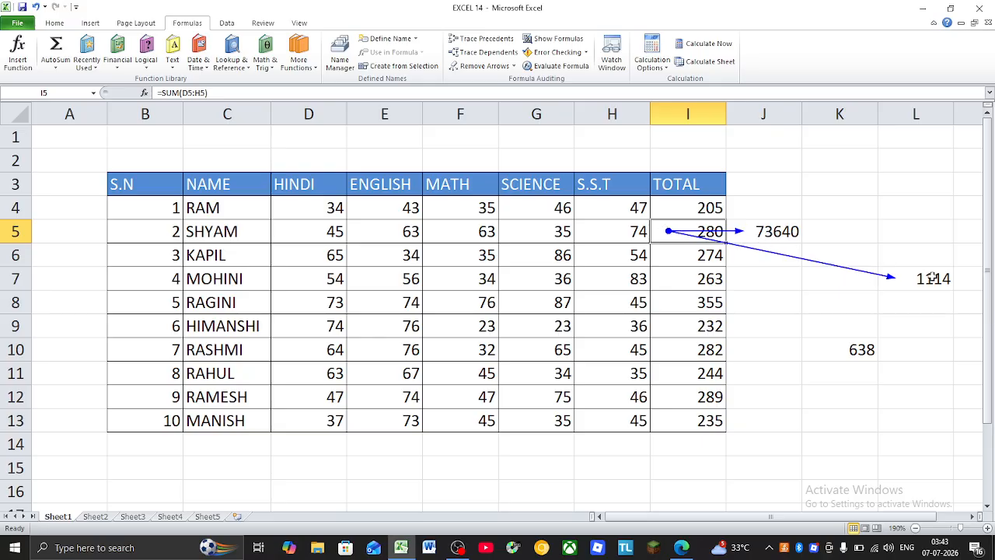
left_click(694, 306)
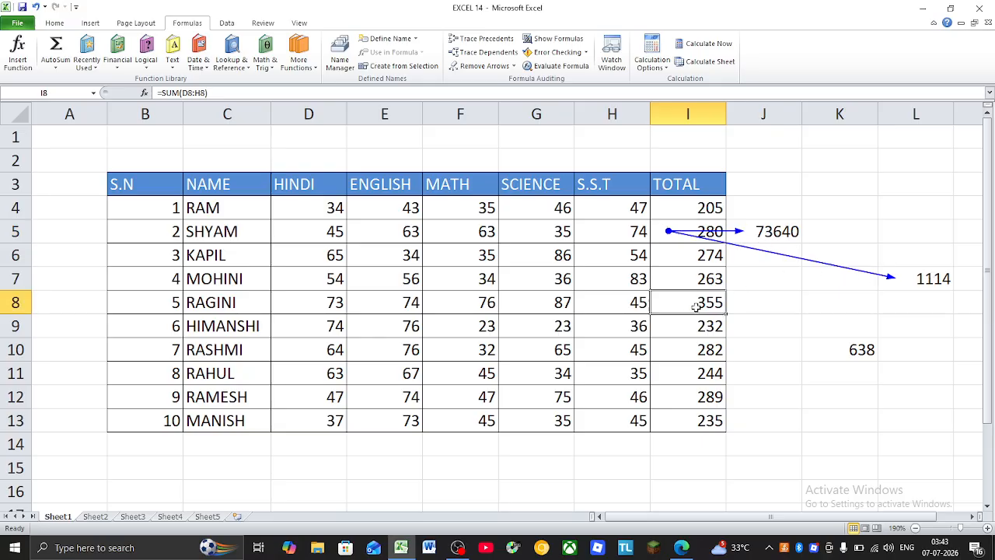
left_click(476, 54)
left_click(712, 355)
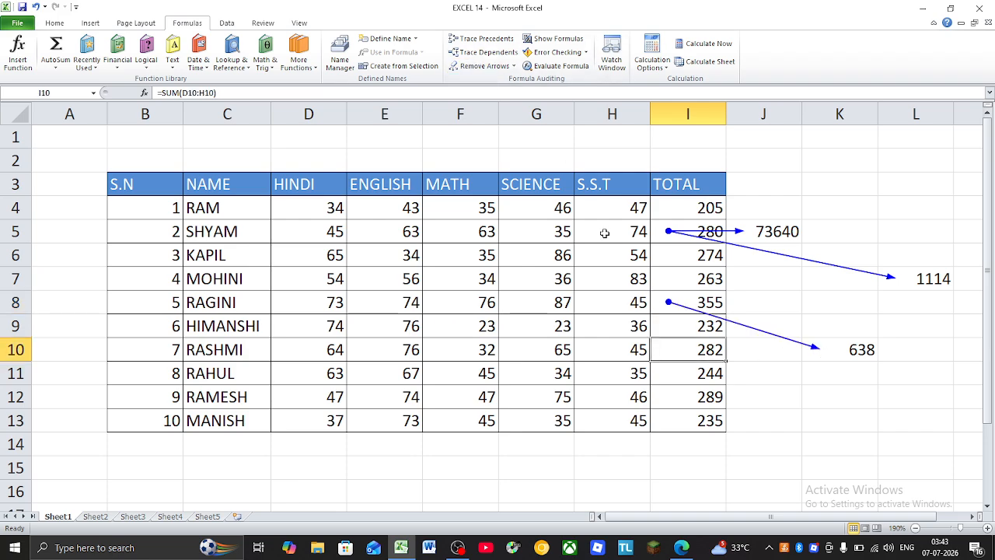
left_click(475, 52)
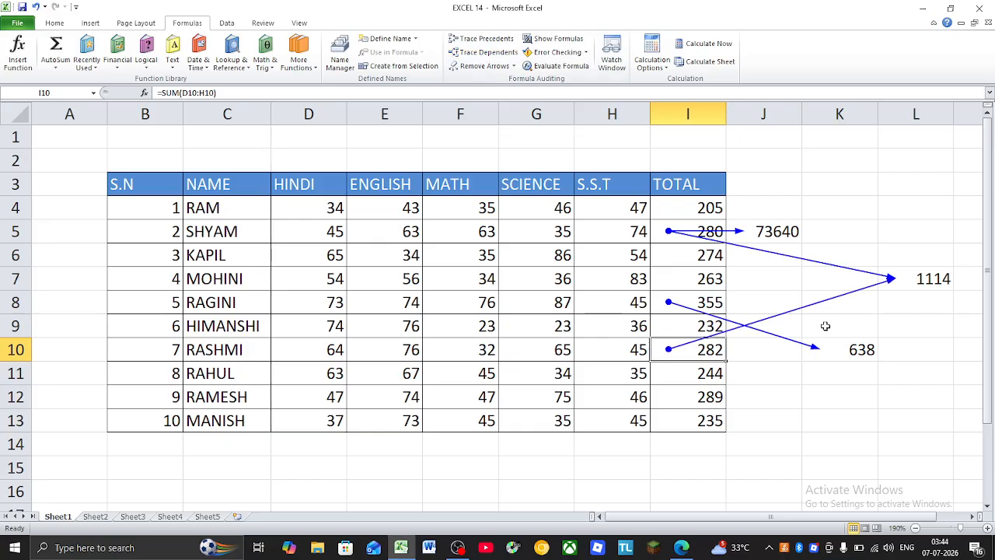
left_click(476, 66)
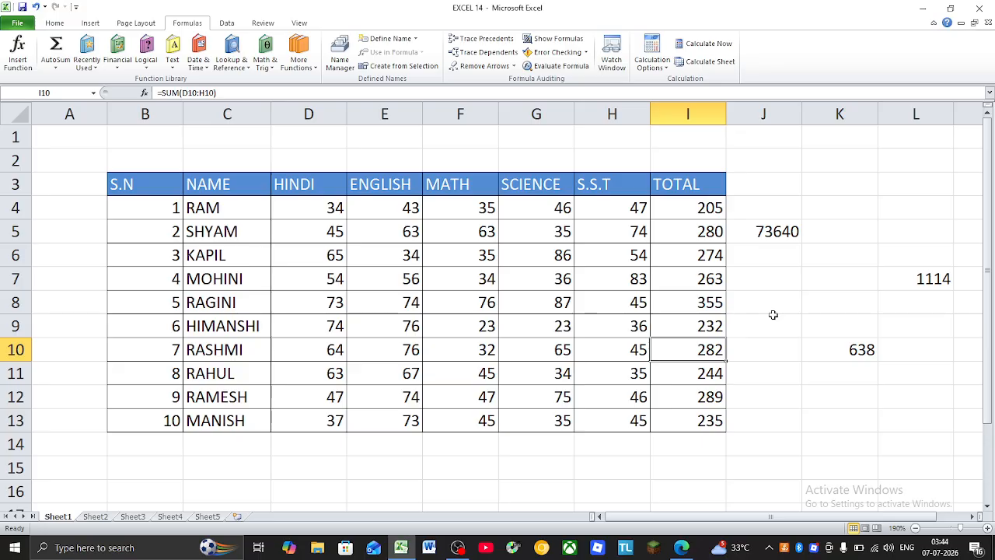
- Turn on Show Formulas for the sheet and view the formulas in columns I to L, selecting empty cell J6
left_click(557, 38)
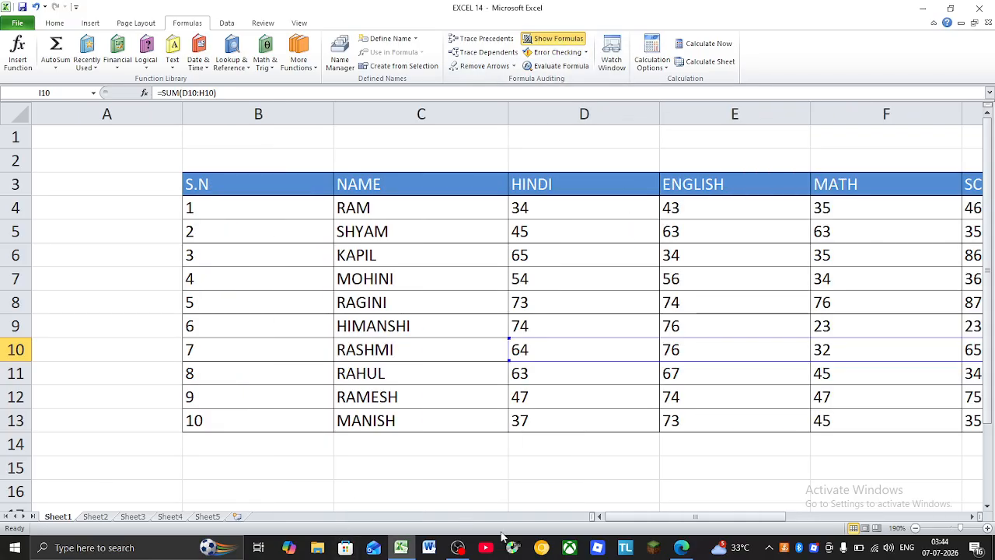
left_click_drag(674, 526, 861, 535)
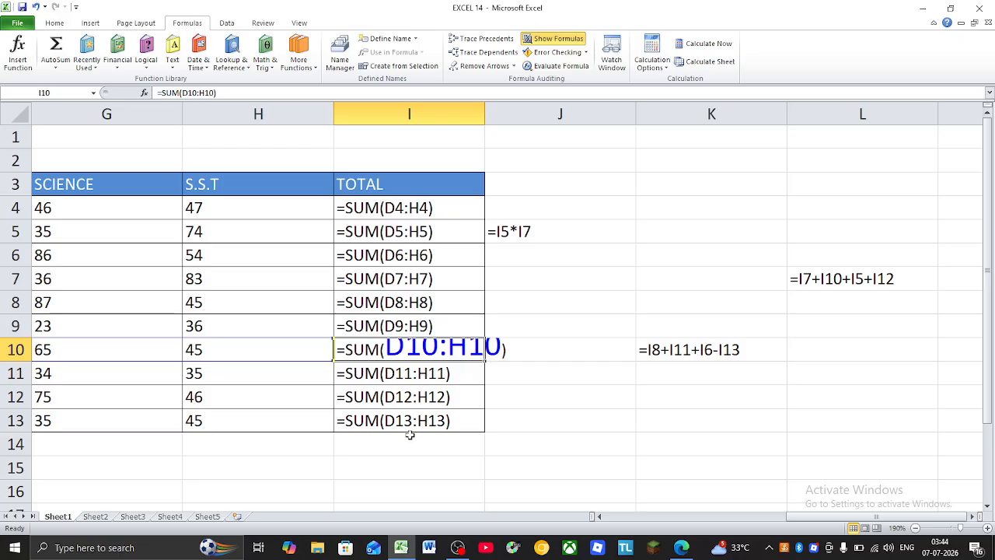
left_click(599, 249)
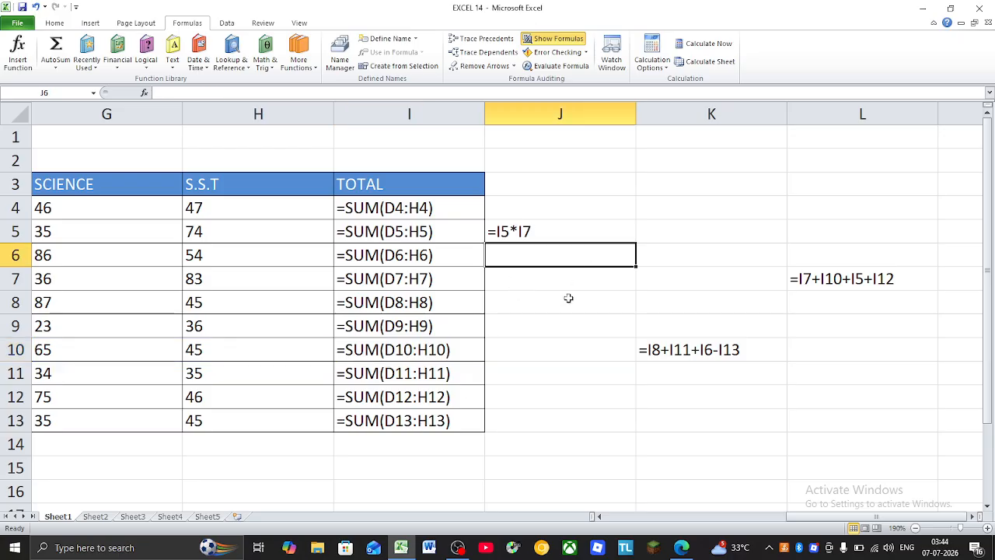
- Inspect the formula in K10, and turn off Show Formulas so the sheet displays results
left_click(572, 169)
left_click(702, 346)
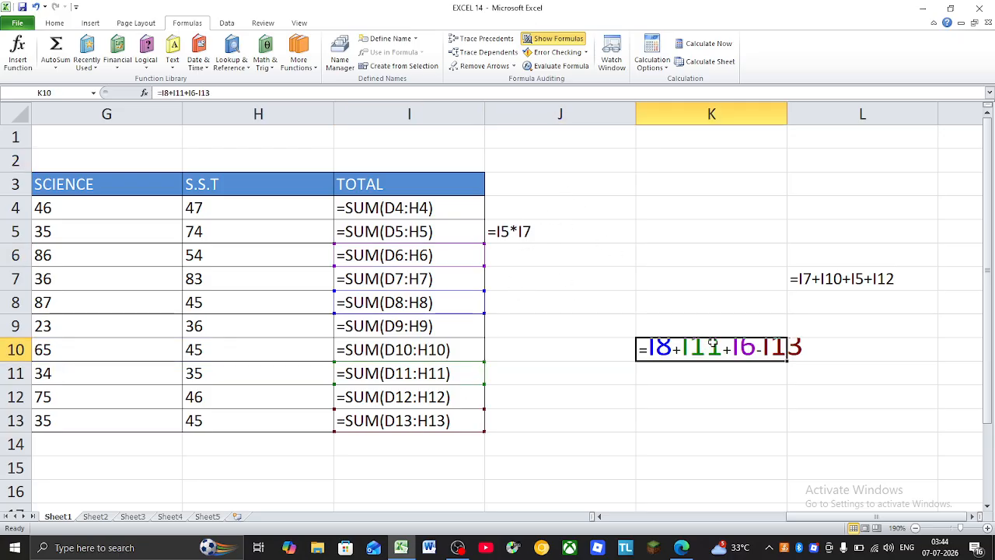
left_click(851, 299)
left_click(662, 213)
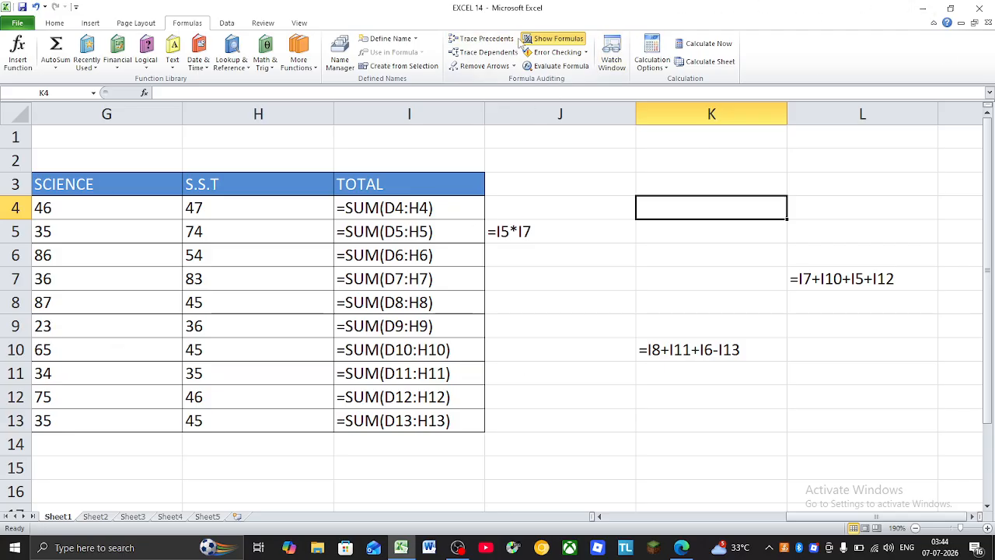
left_click(554, 38)
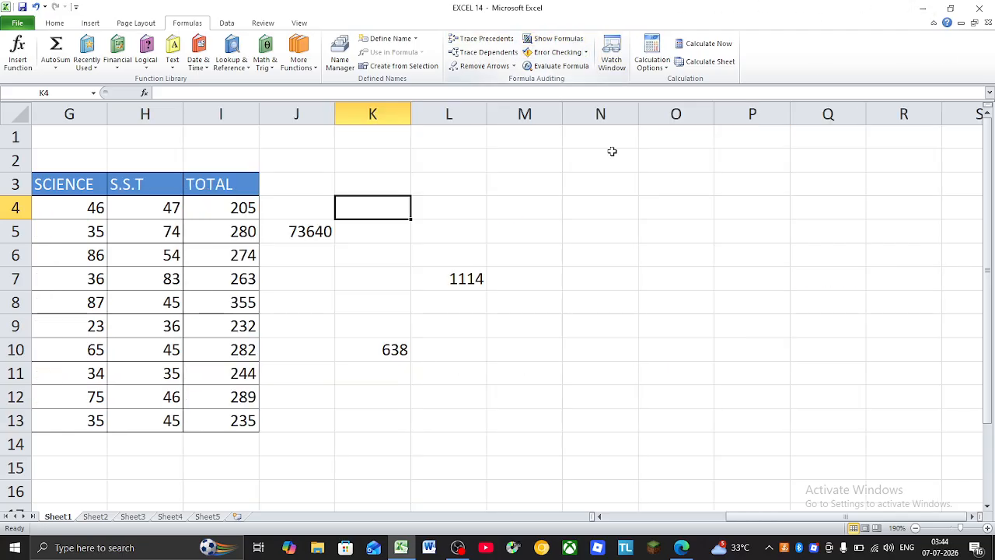
left_click_drag(871, 516, 758, 511)
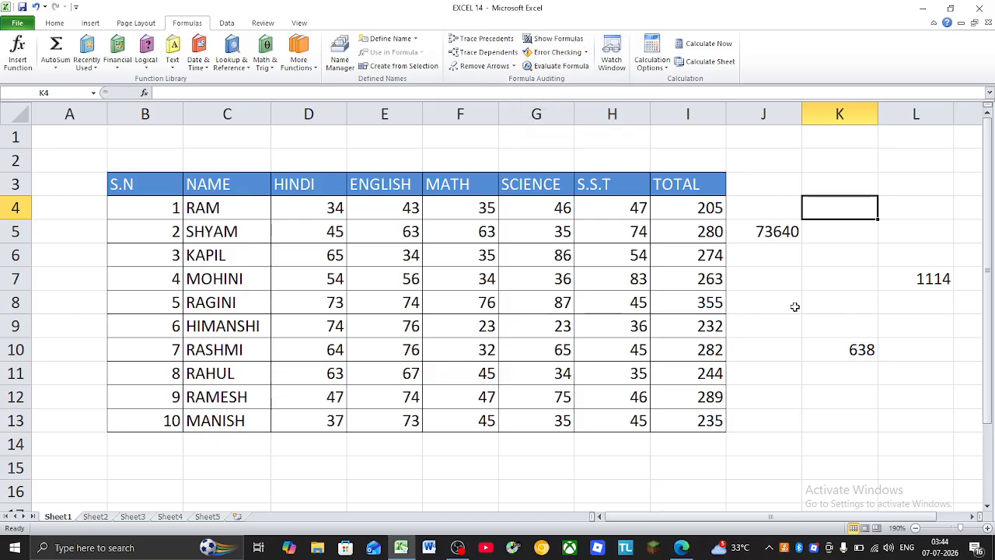
left_click(765, 304)
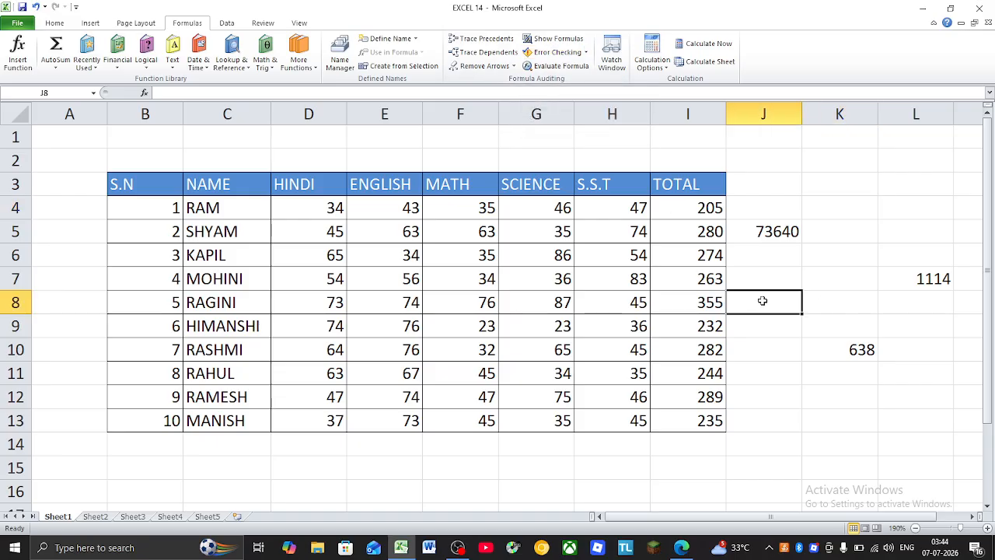
type("SUM")
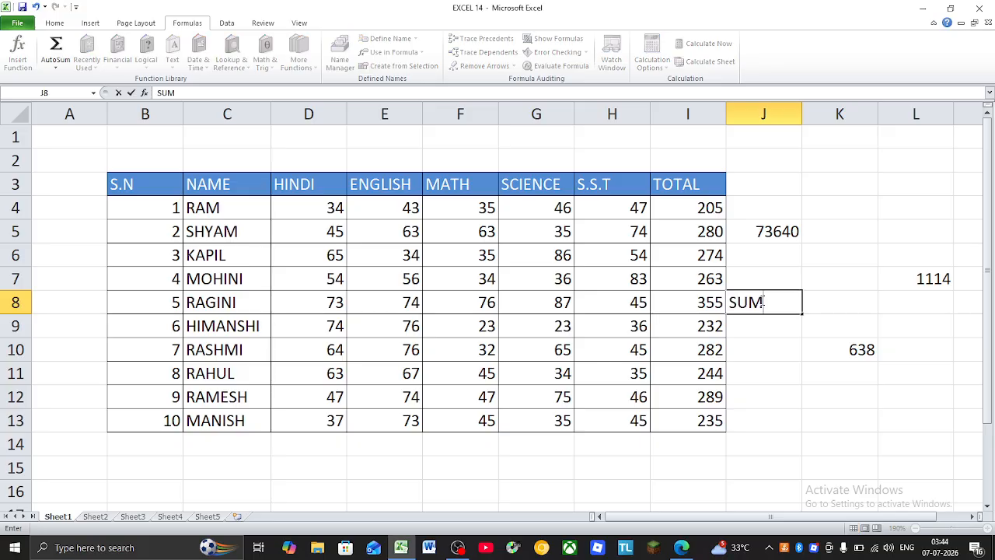
key("BackSpace")
key("BackSpace")
key("BackSpace")
type("=SUM")
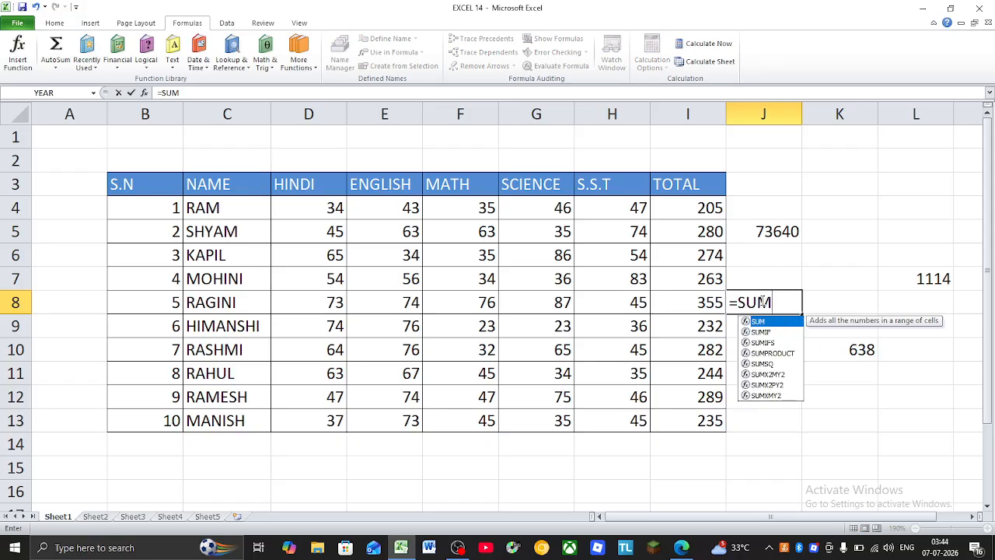
type("(")
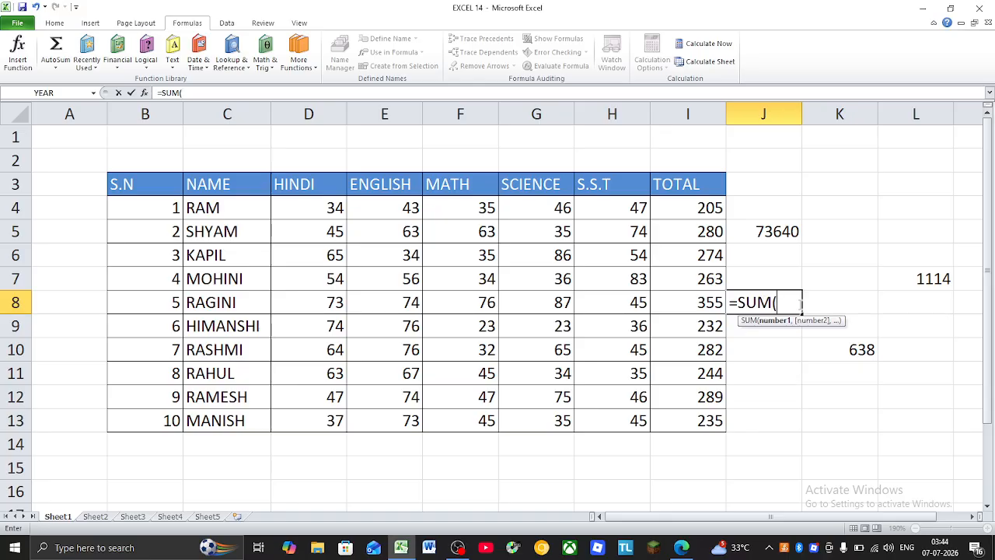
key("BackSpace")
key("BackSpace")
key("BackSpace")
key("BackSpace")
key("BackSpace")
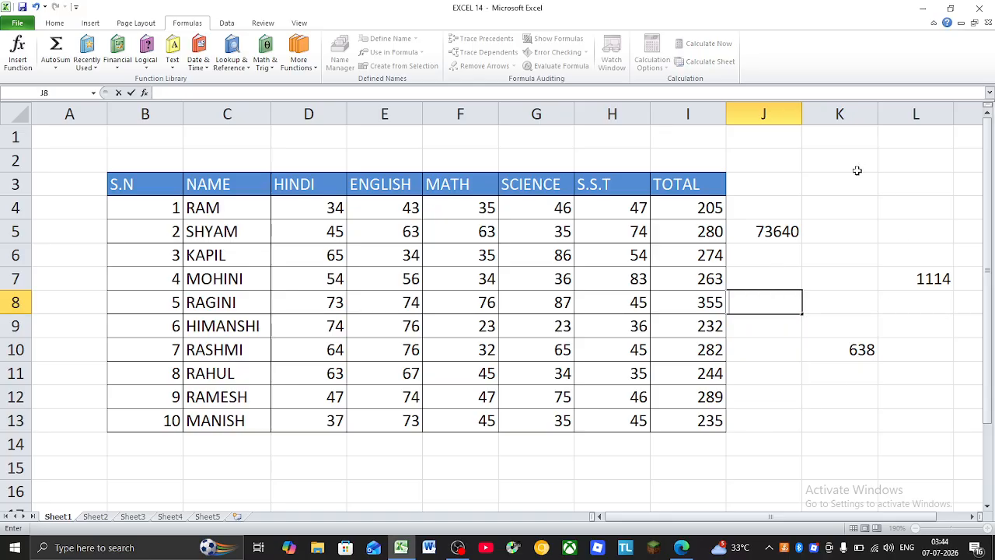
- Enter the faulty formula =I5+I6:I13 in cell K2
left_click(857, 170)
type("=")
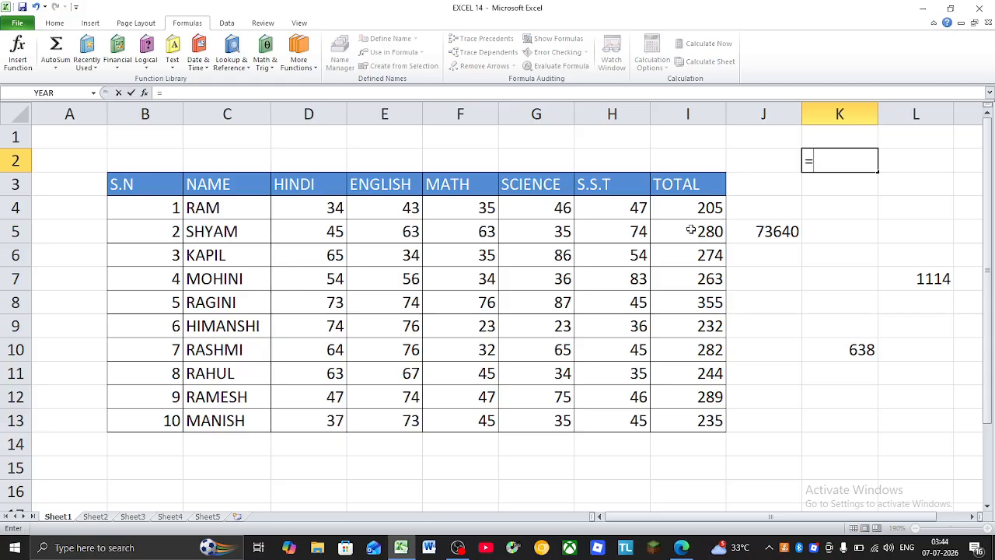
left_click(700, 228)
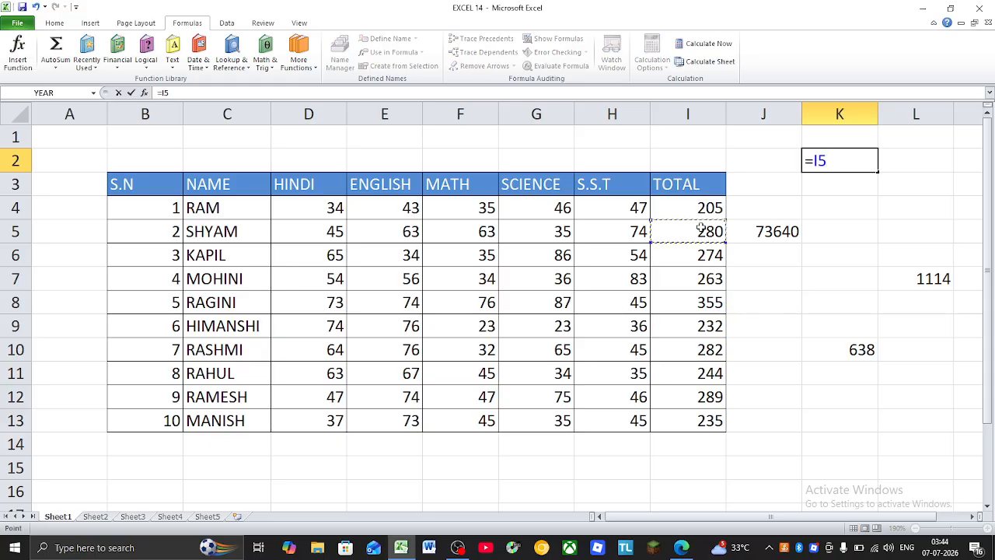
type("+")
left_click_drag(697, 263, 700, 414)
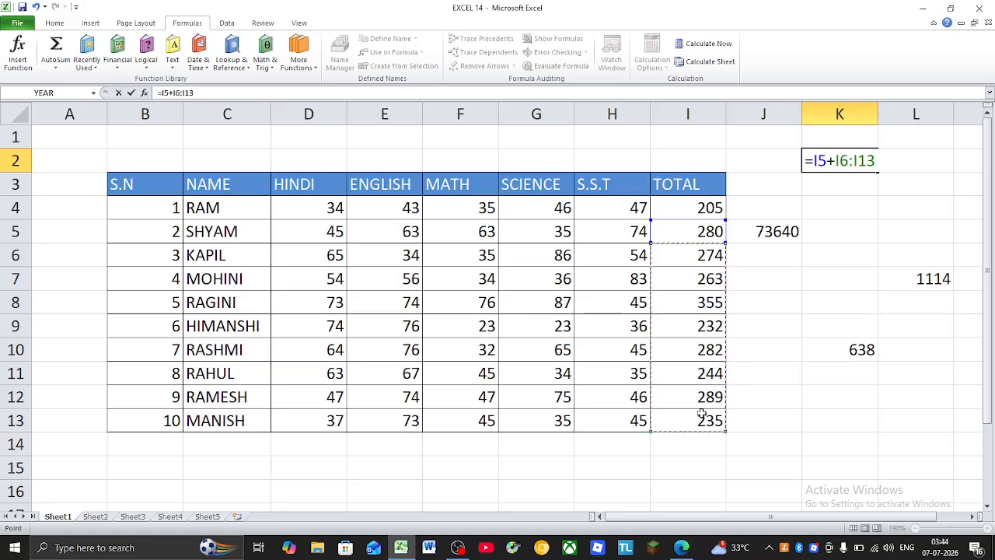
key("Return")
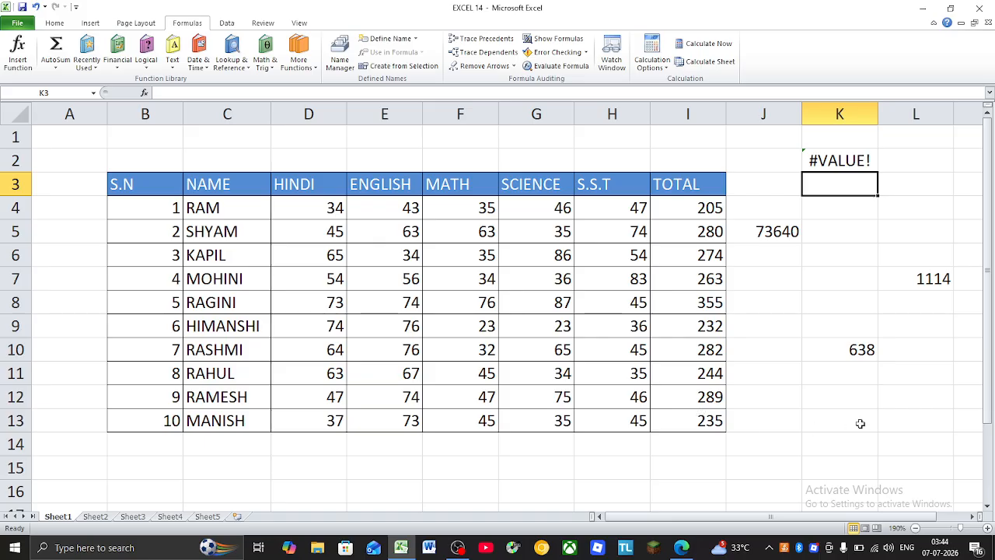
- Run Error Checking on the formula in K2, read the error description and close the check
left_click(841, 159)
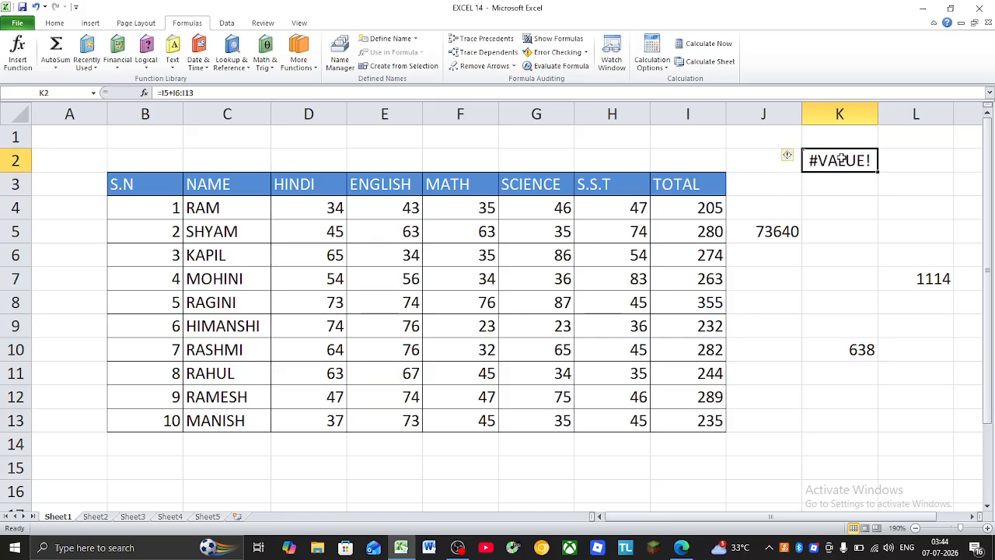
left_click(556, 54)
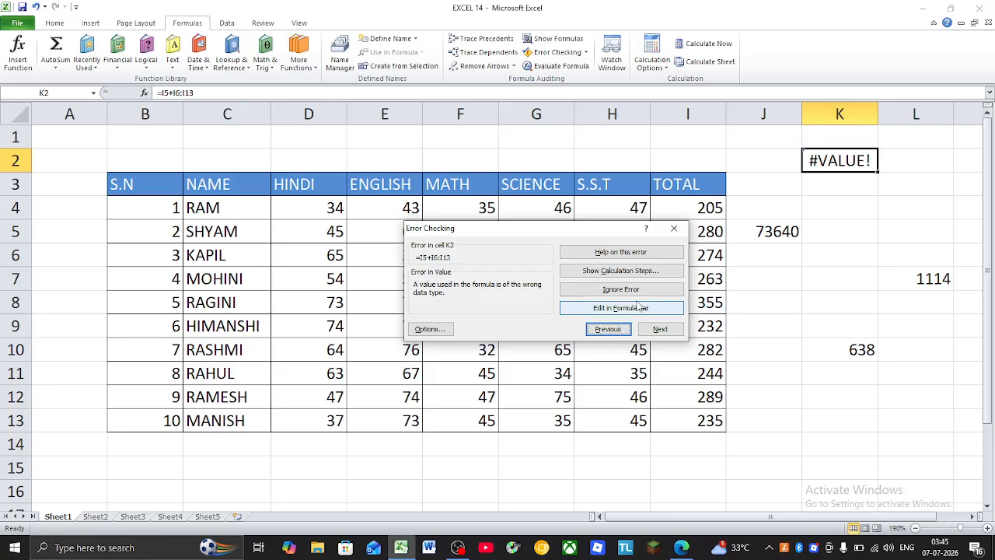
left_click(673, 227)
- Correct the formula in K2 to =I5+I7 and clear the cell
double_click(834, 160)
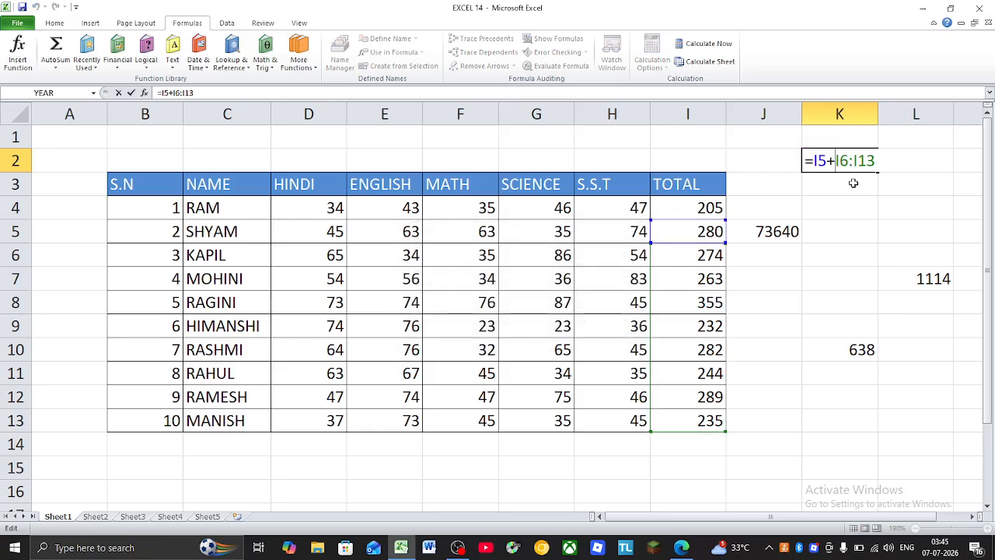
left_click_drag(872, 161, 835, 160)
key("BackSpace")
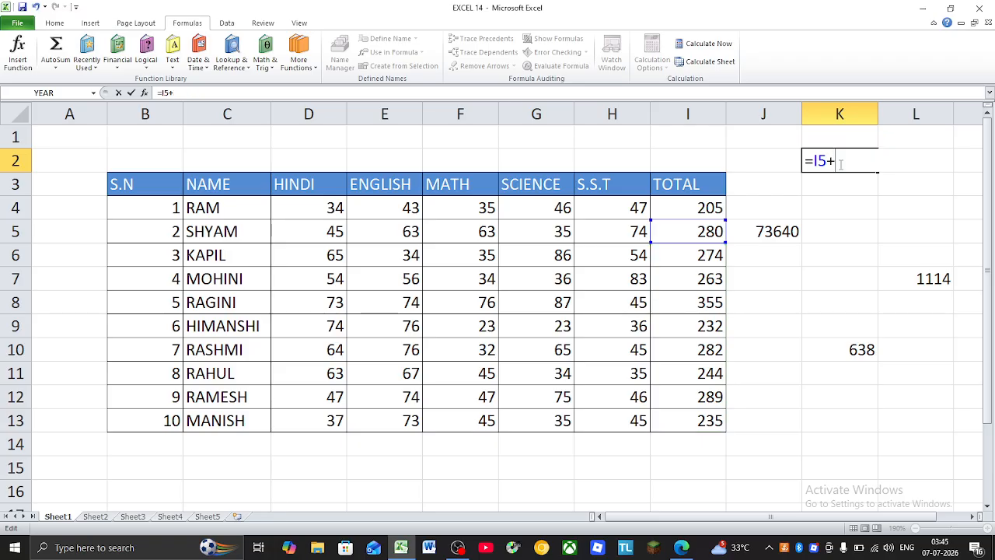
left_click(703, 278)
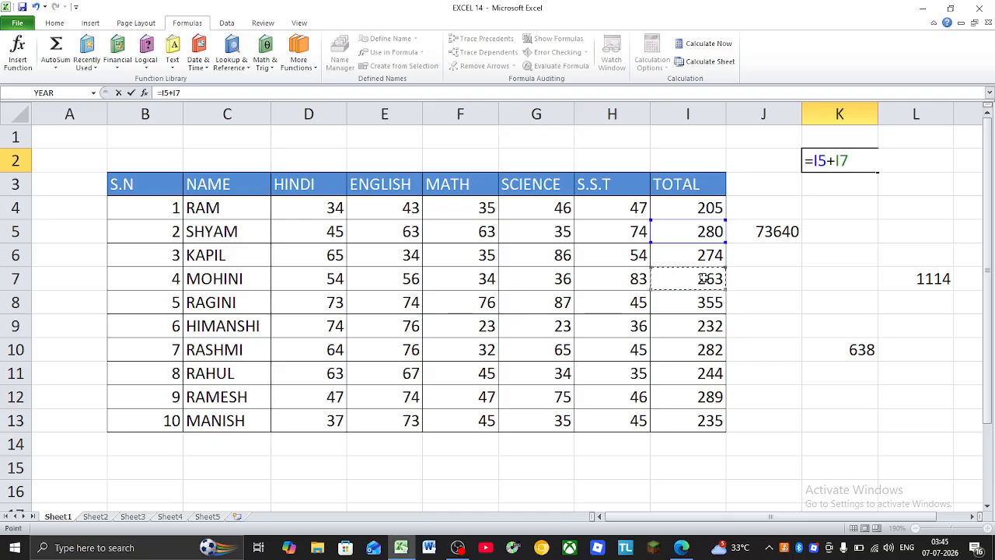
key("Return")
left_click(865, 162)
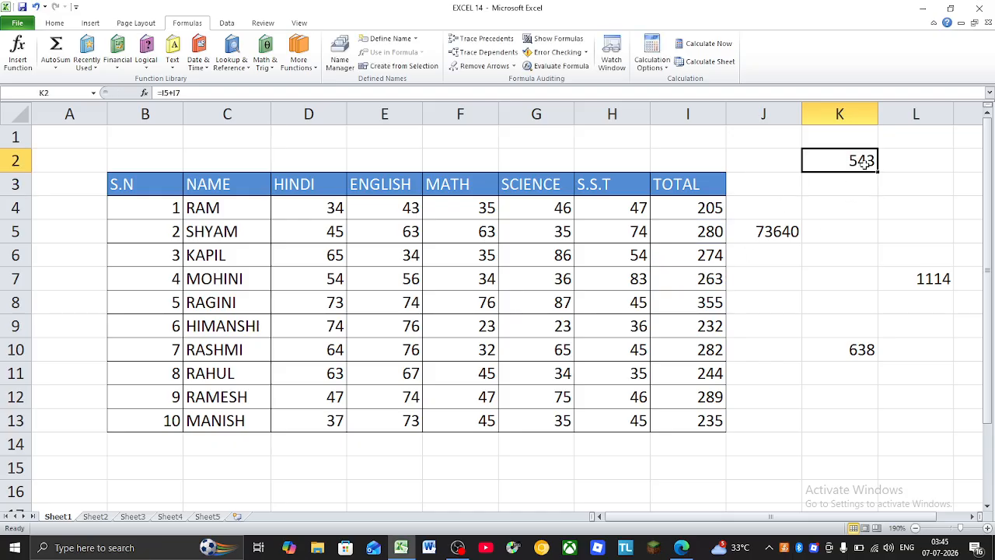
key("Delete")
left_click_drag(860, 292, 813, 252)
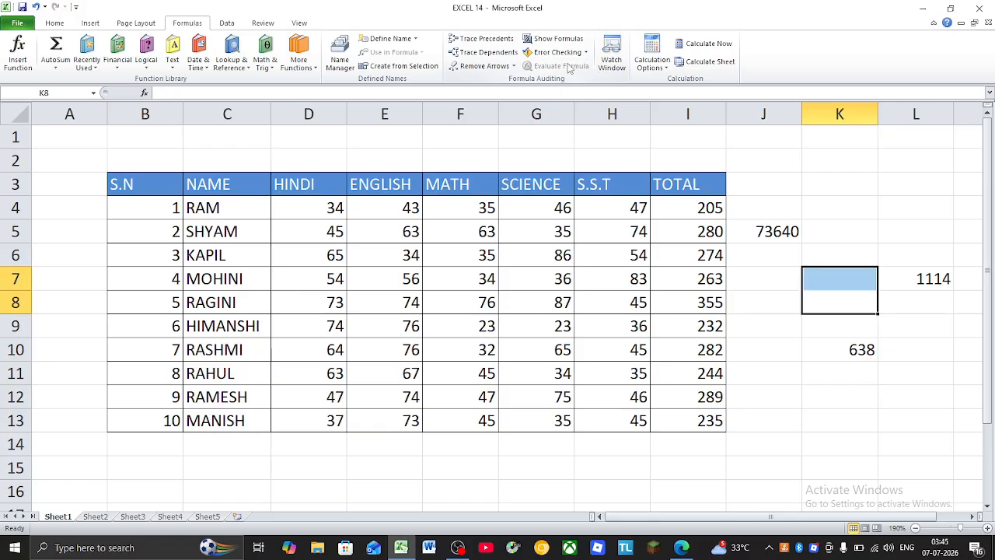
- Evaluate the formula in K10 through its first three stages with Evaluate Formula, and close the evaluation
left_click(758, 231)
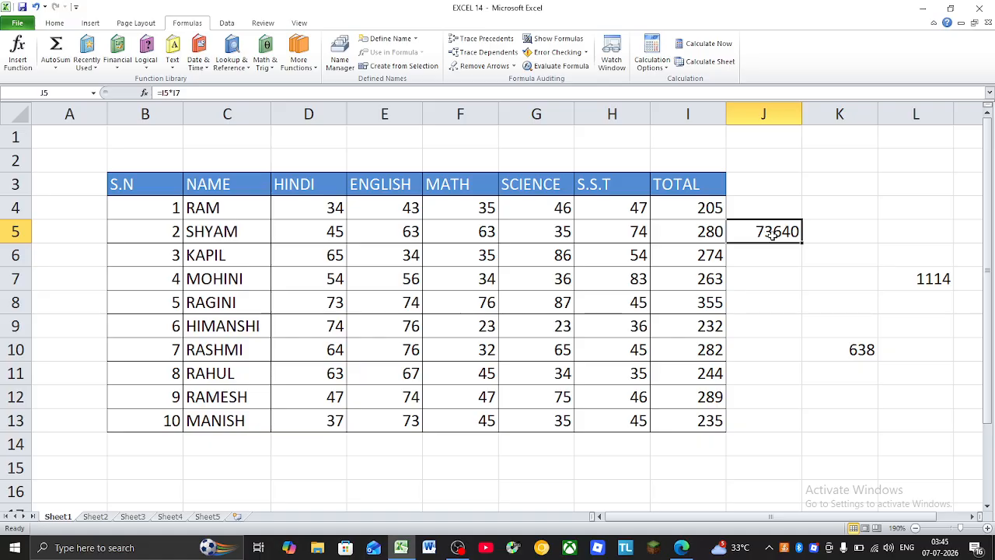
left_click(867, 353)
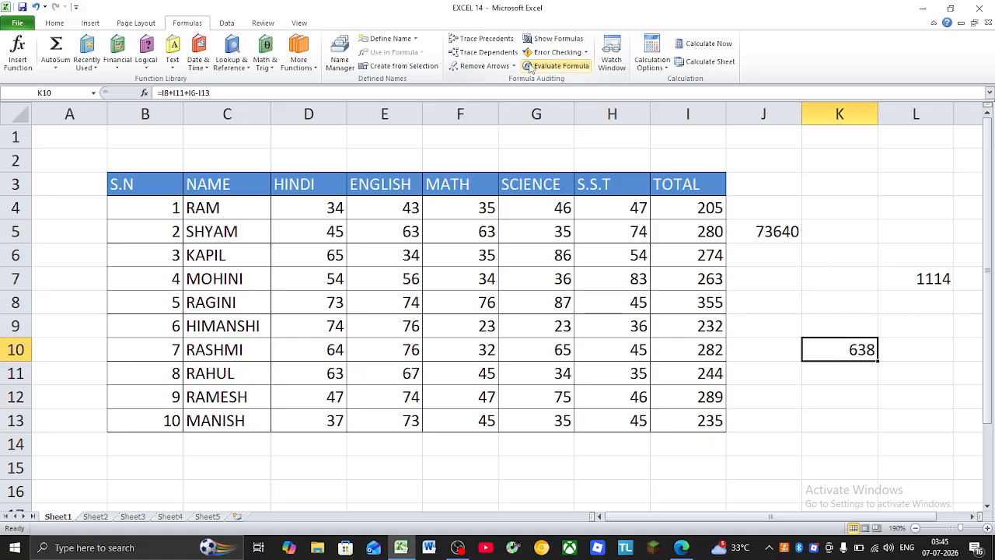
left_click(553, 66)
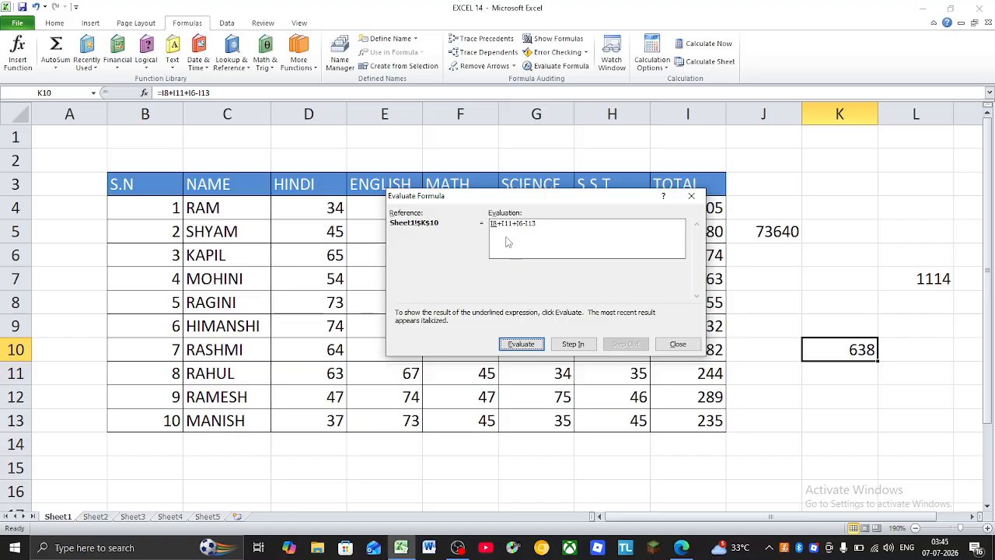
left_click(527, 347)
left_click(521, 344)
left_click(520, 345)
left_click(691, 195)
- Evaluate the formula in J5 stage by stage to its final result, and close the evaluation
left_click(766, 233)
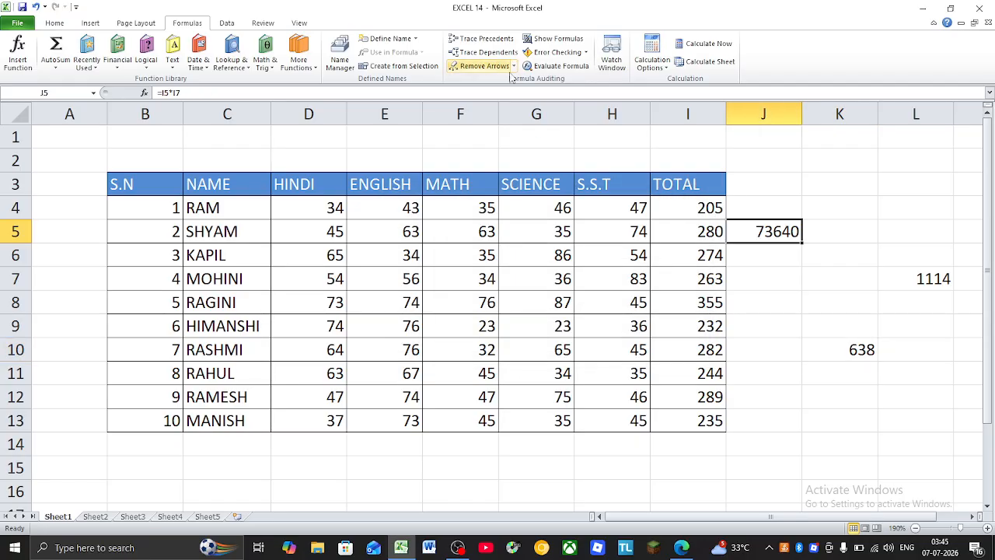
left_click(555, 67)
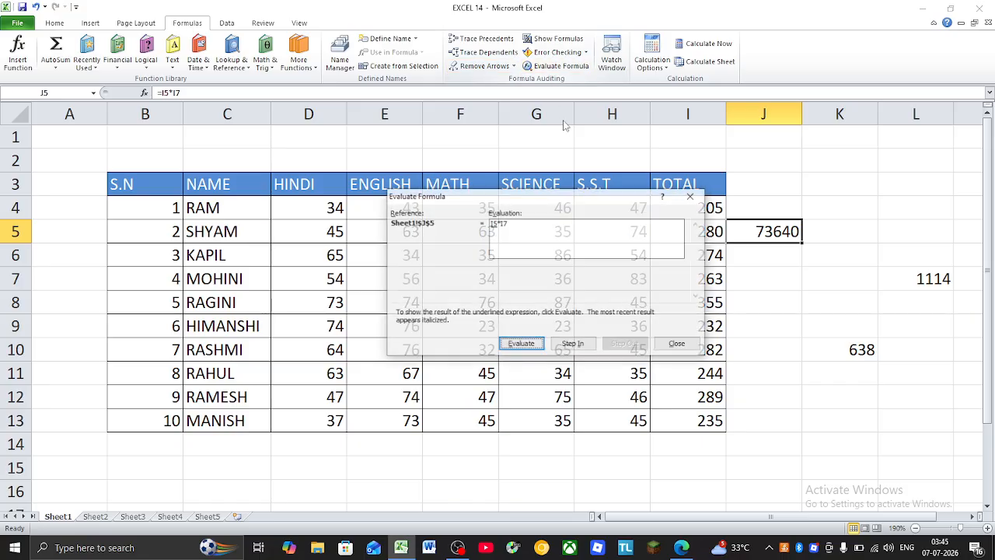
left_click(527, 350)
left_click(527, 350)
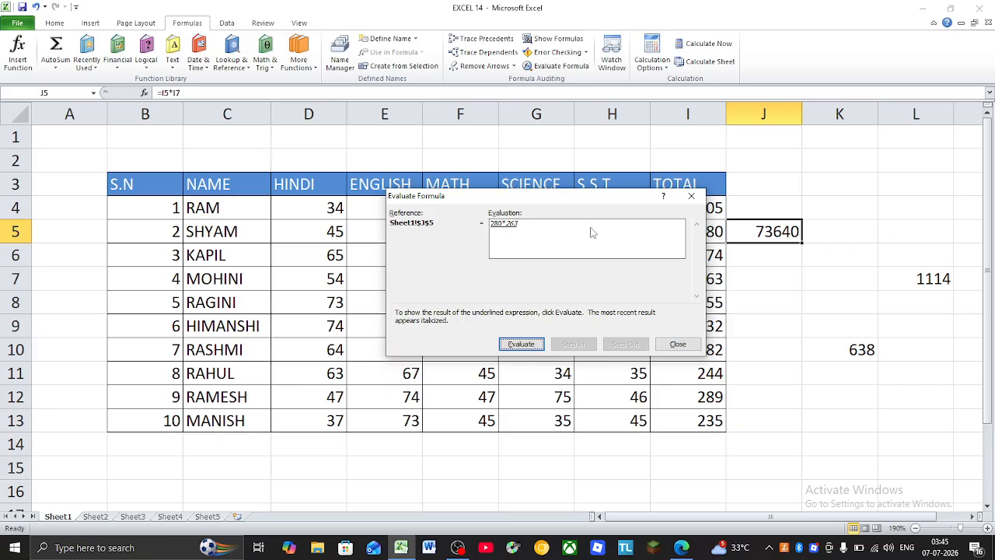
left_click(517, 344)
left_click(691, 195)
- Enter a SUM formula in K3 that adds all the student totals in I4:I13
left_click(839, 179)
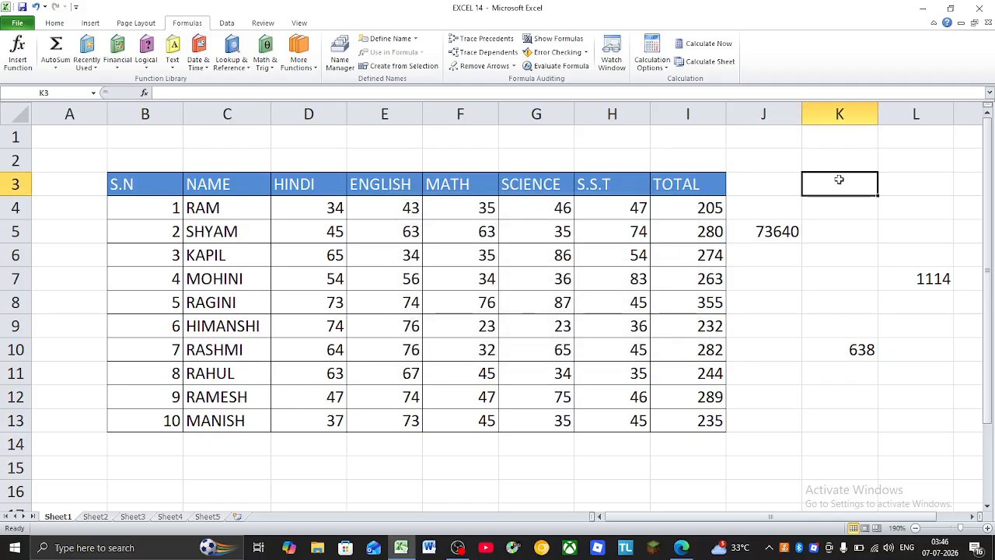
type("=SUM(")
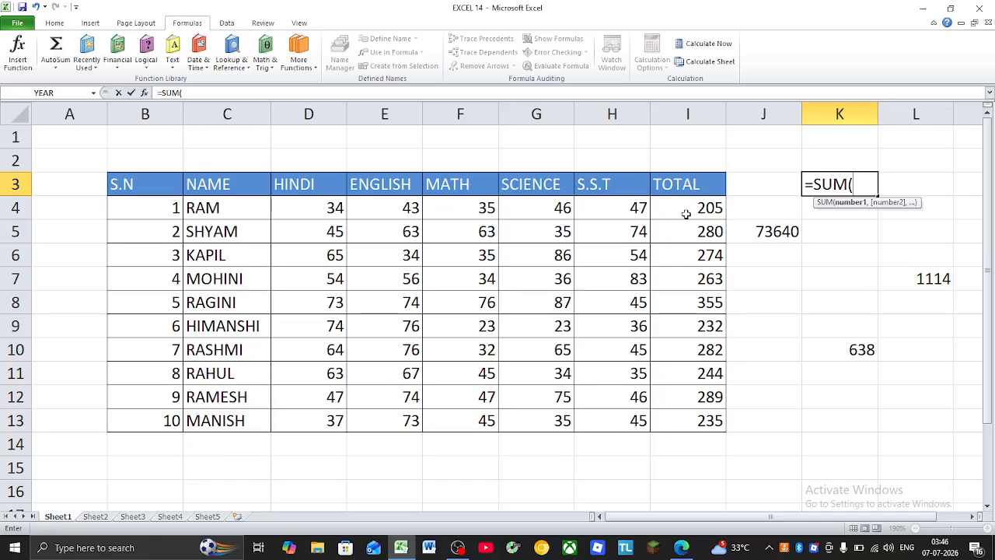
left_click_drag(686, 209, 707, 418)
key("Return")
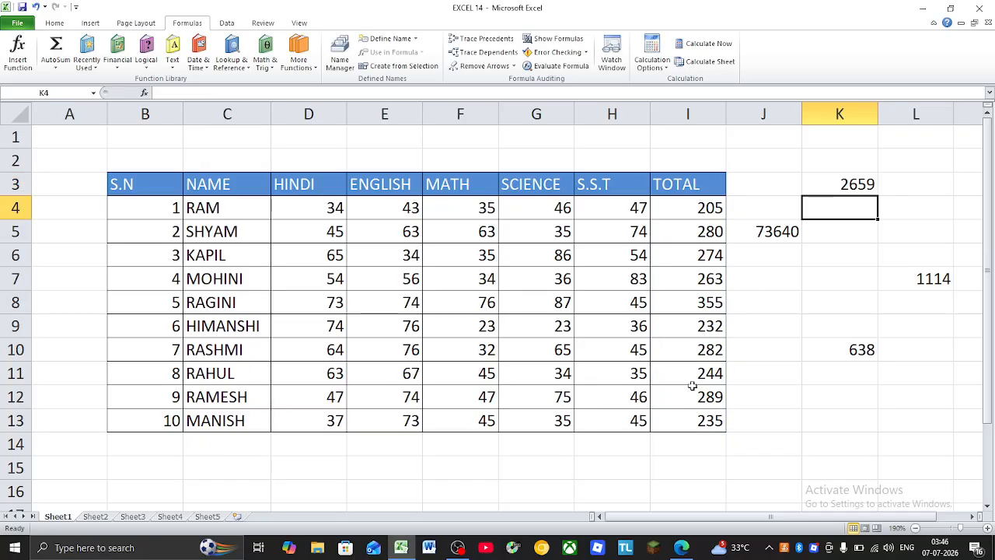
- Evaluate the SUM formula in K3 with Evaluate Formula, and close the evaluation
left_click(858, 183)
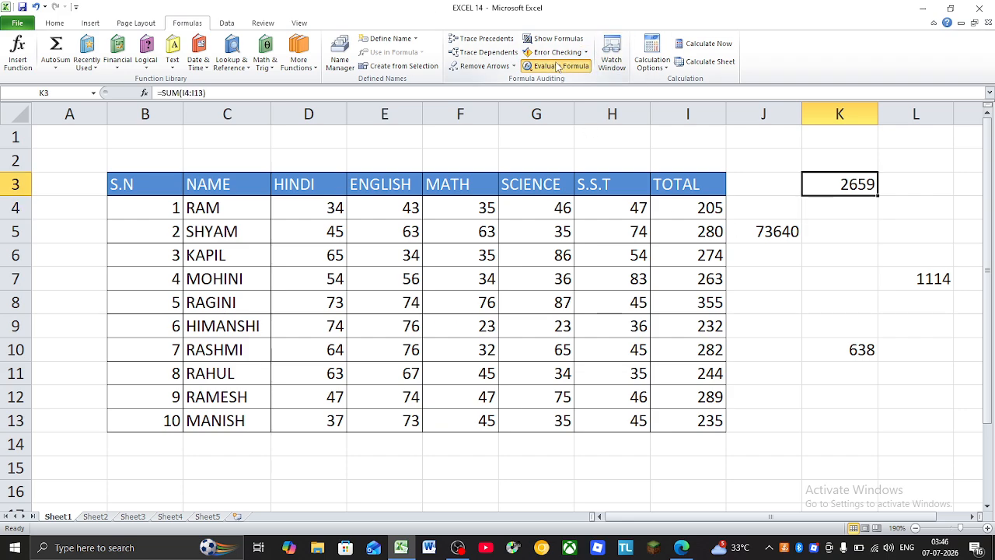
left_click(558, 67)
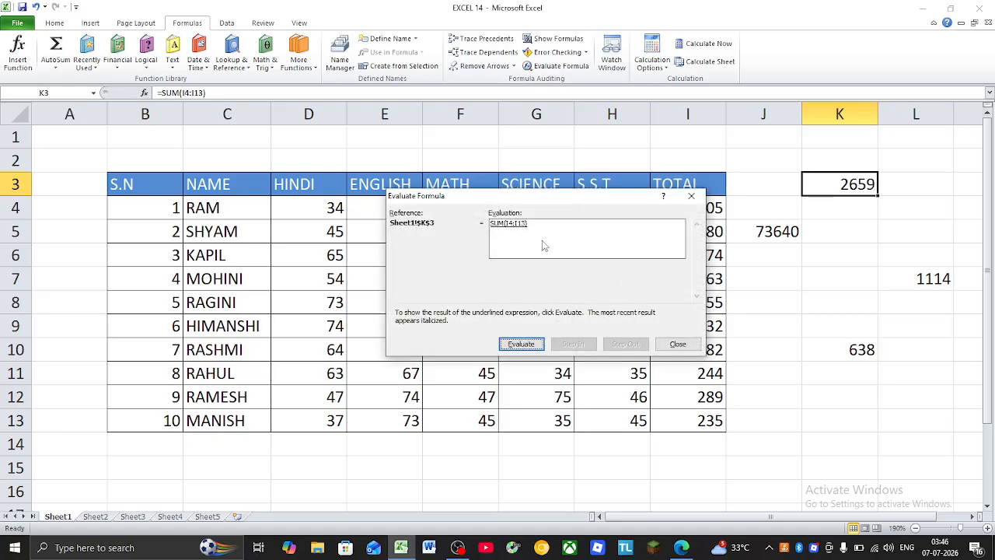
left_click(534, 344)
left_click(691, 195)
left_click(772, 395)
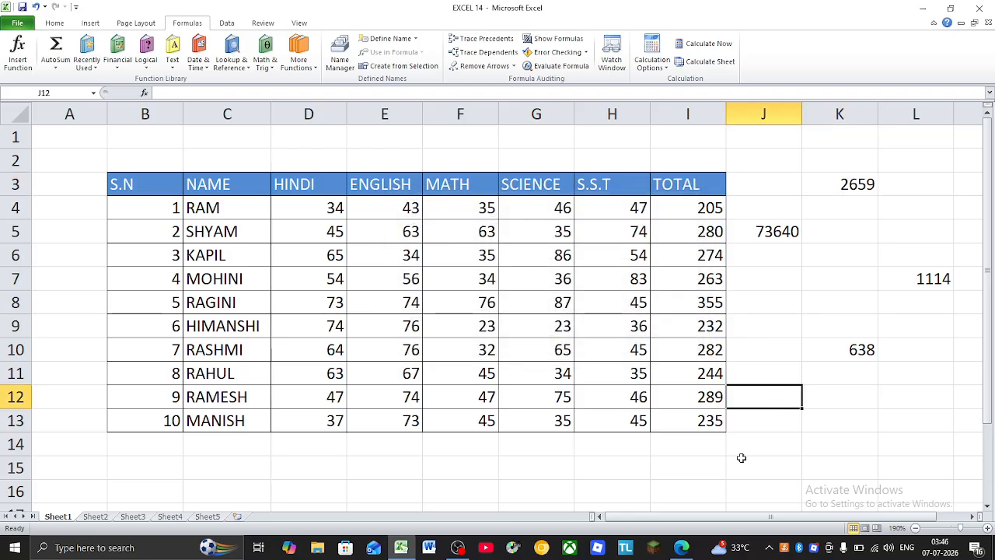
- Enter the formula =I8+I10+I6+I5+I4+I12 in cell J14 to add six of the student totals
left_click(761, 444)
type("=")
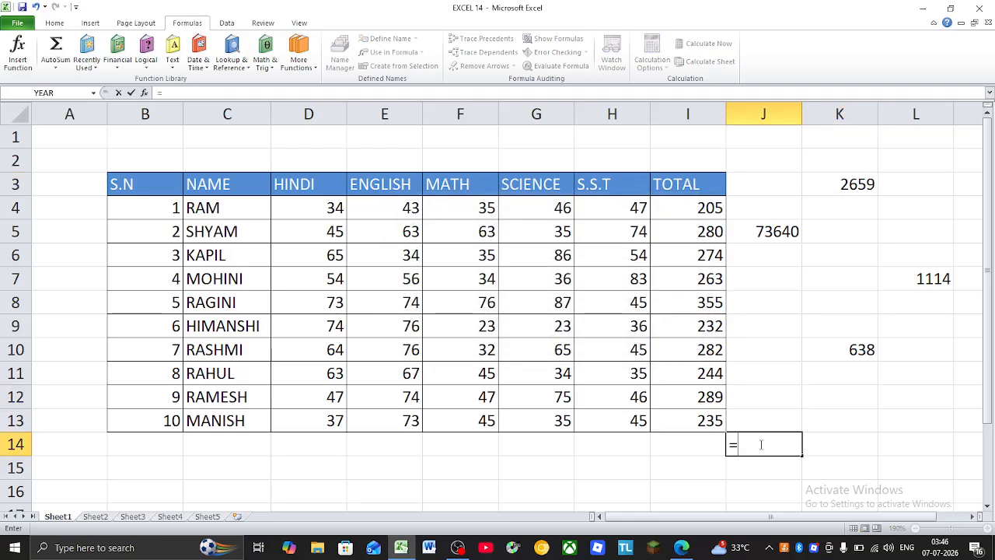
left_click(700, 303)
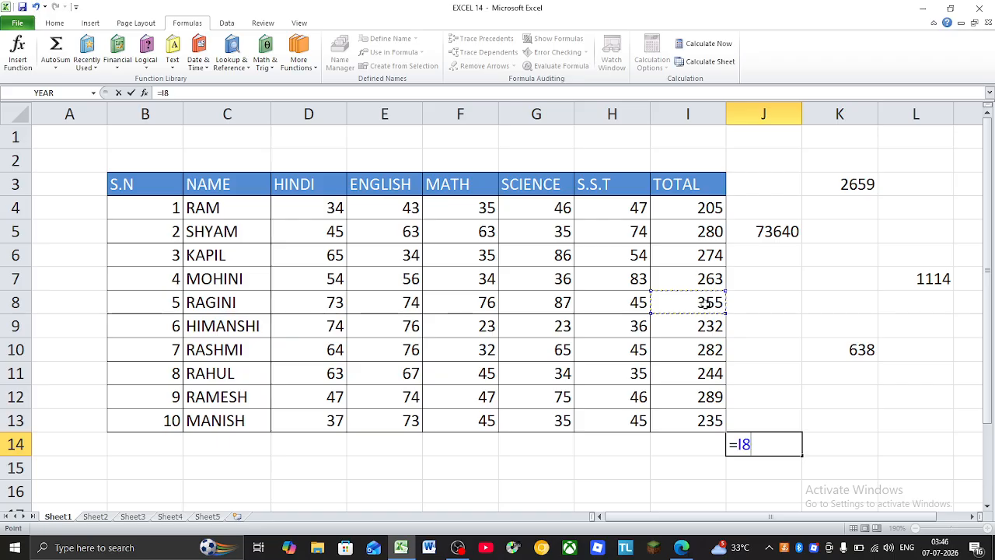
type("+")
left_click(714, 351)
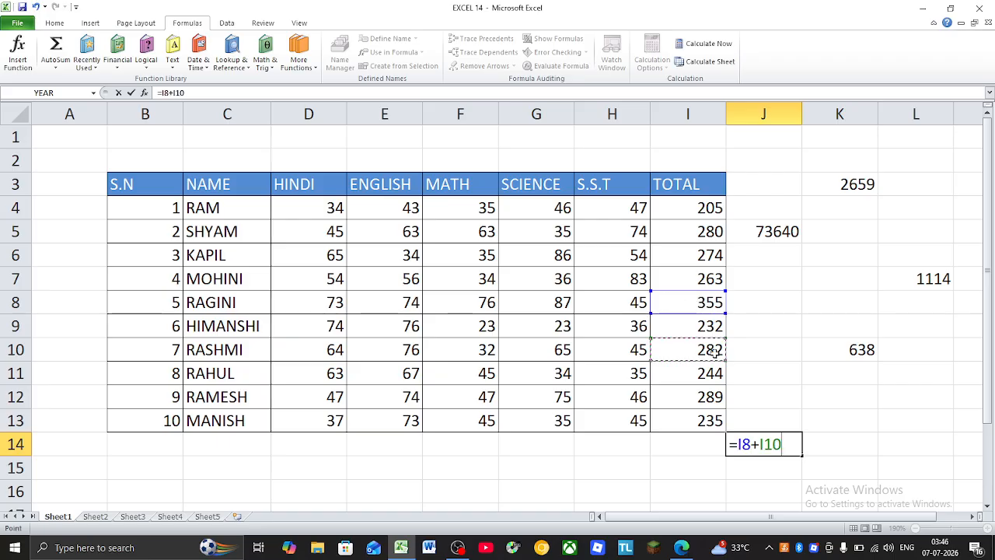
type("+")
left_click(685, 255)
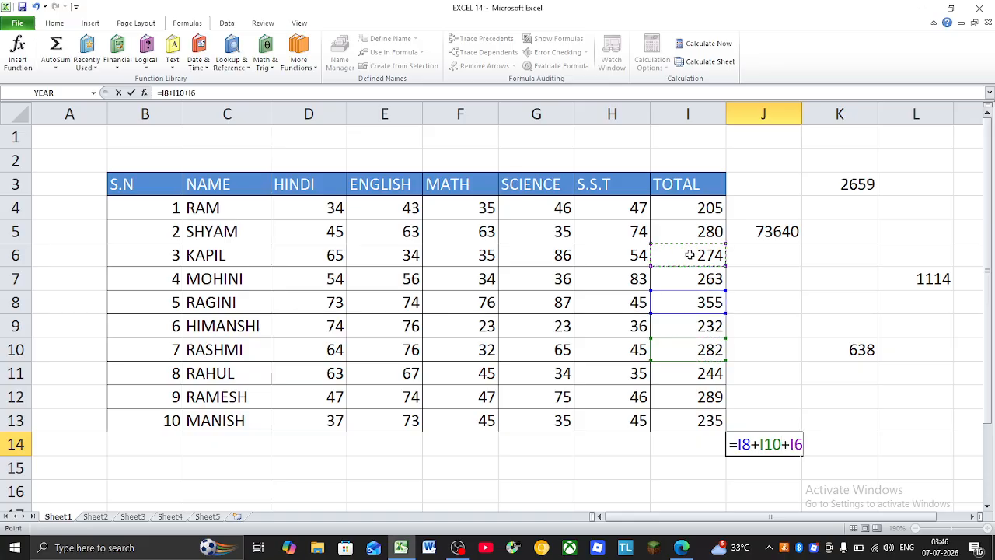
type("+")
left_click(693, 225)
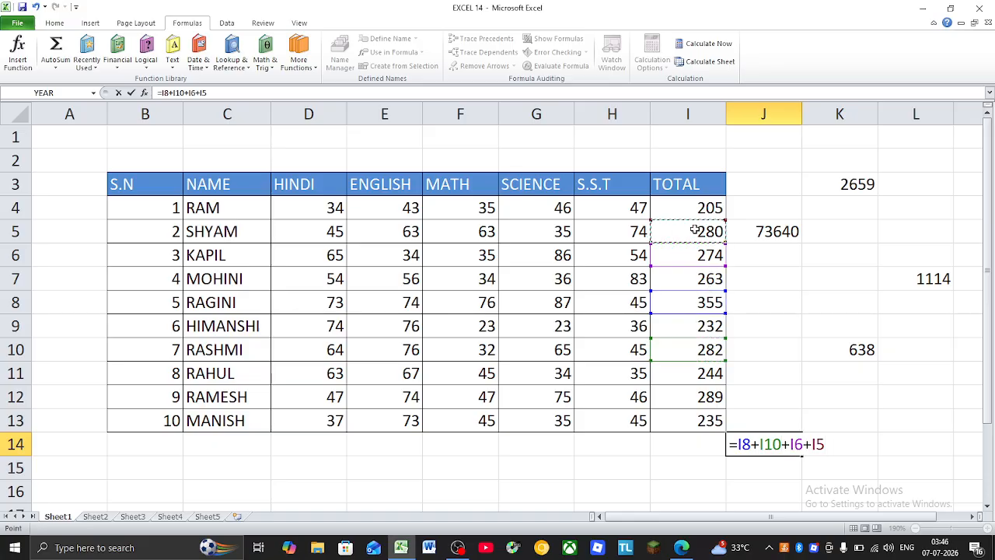
type("+")
left_click(698, 209)
type("+")
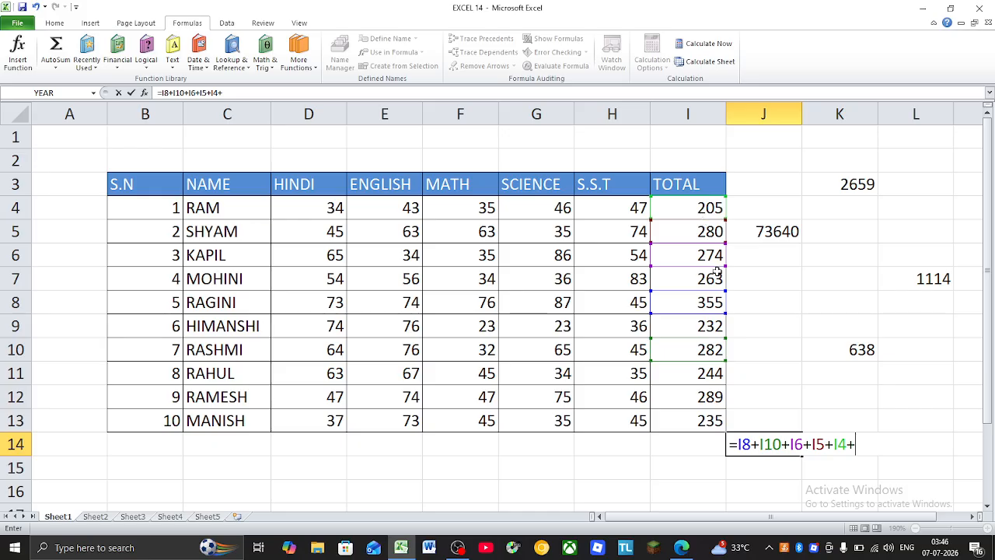
left_click(702, 398)
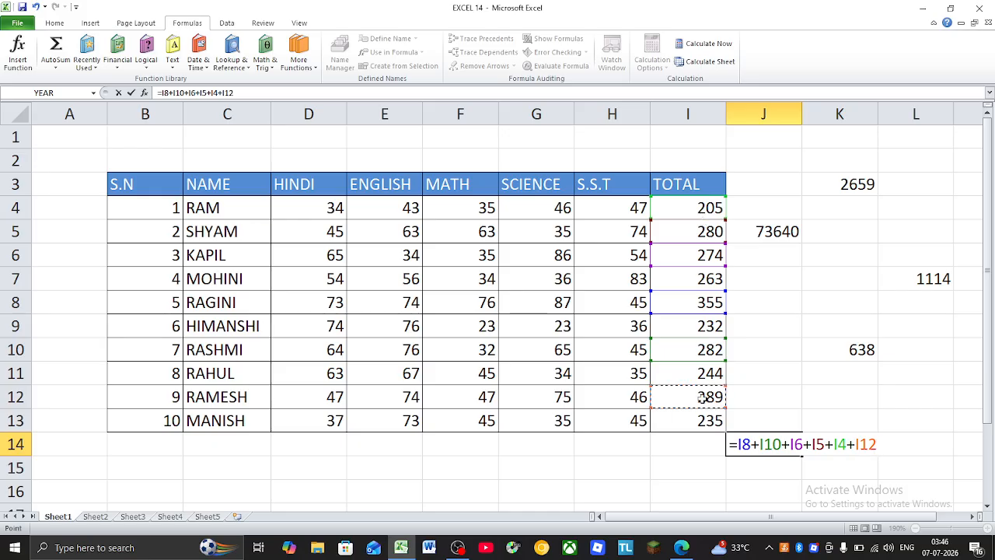
key("Return")
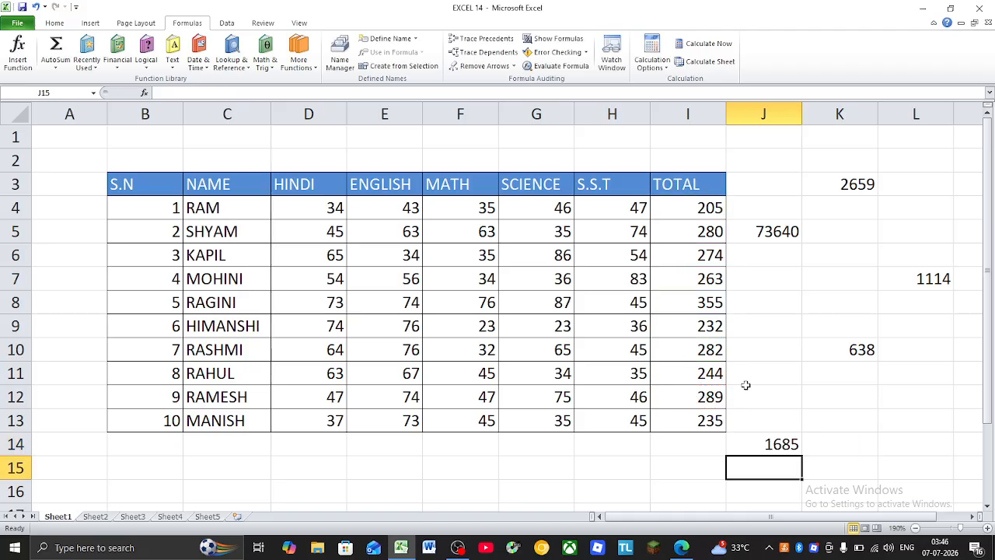
- Evaluate the addition formula in J14 stage by stage to its final result with Evaluate Formula, and close the evaluation
left_click(763, 443)
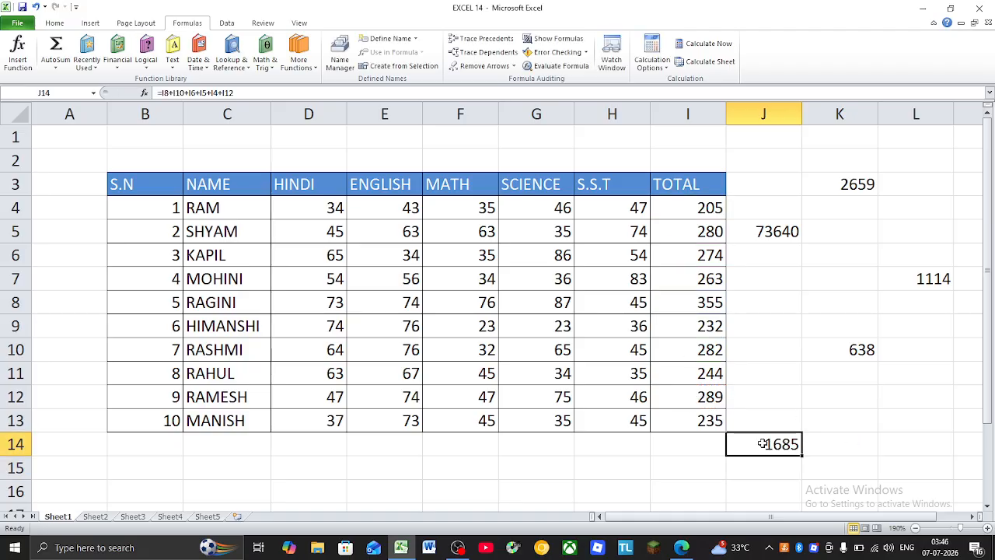
left_click(560, 68)
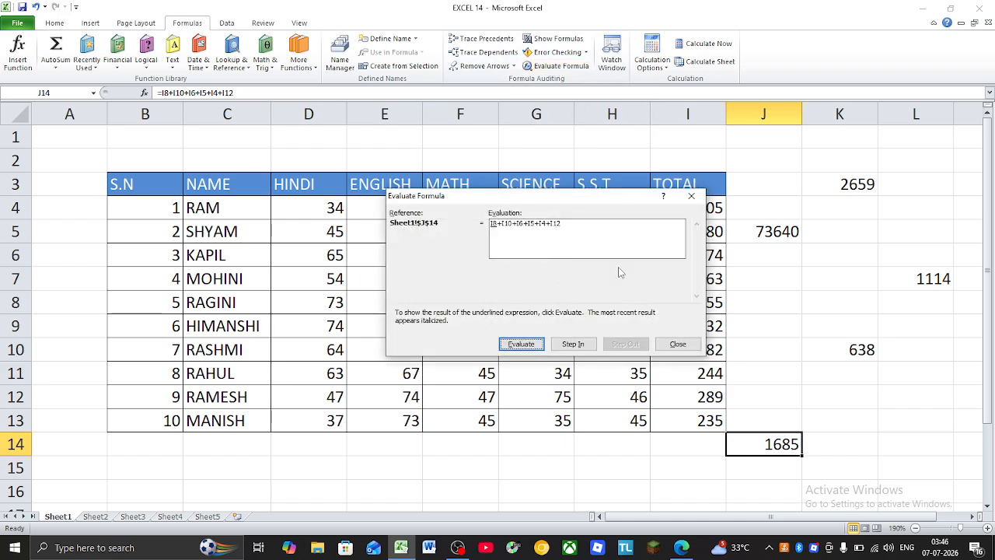
left_click(533, 347)
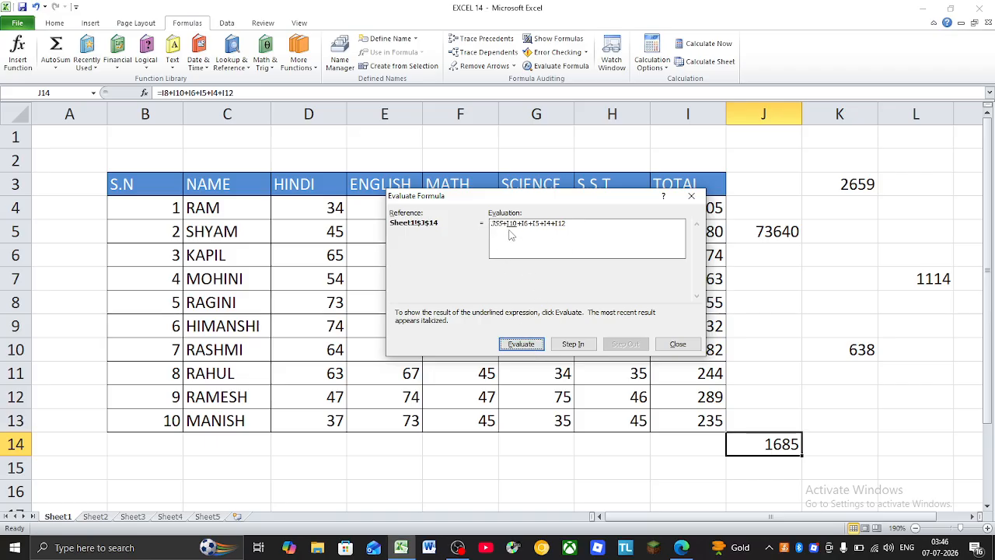
left_click(533, 346)
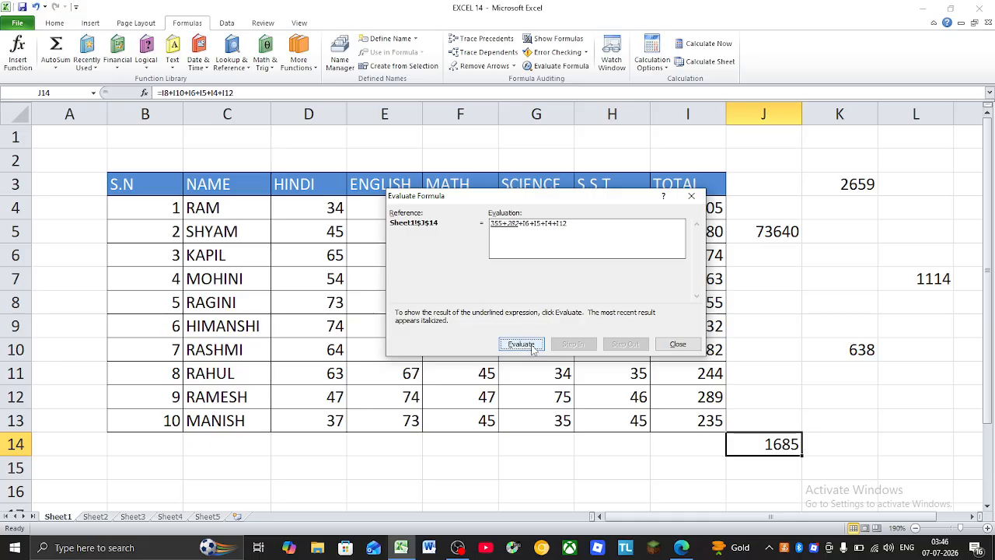
left_click(522, 346)
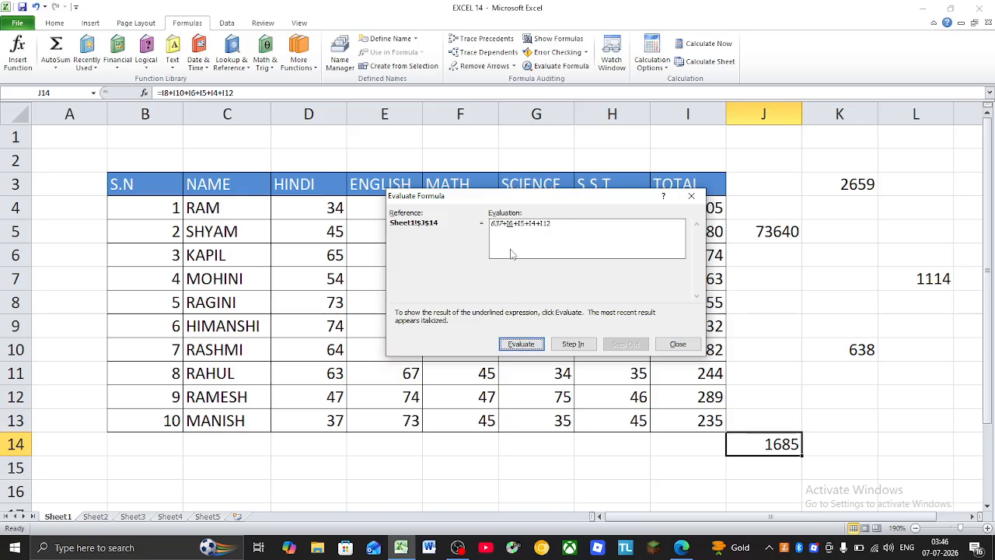
left_click(532, 347)
left_click(532, 347)
left_click(532, 347)
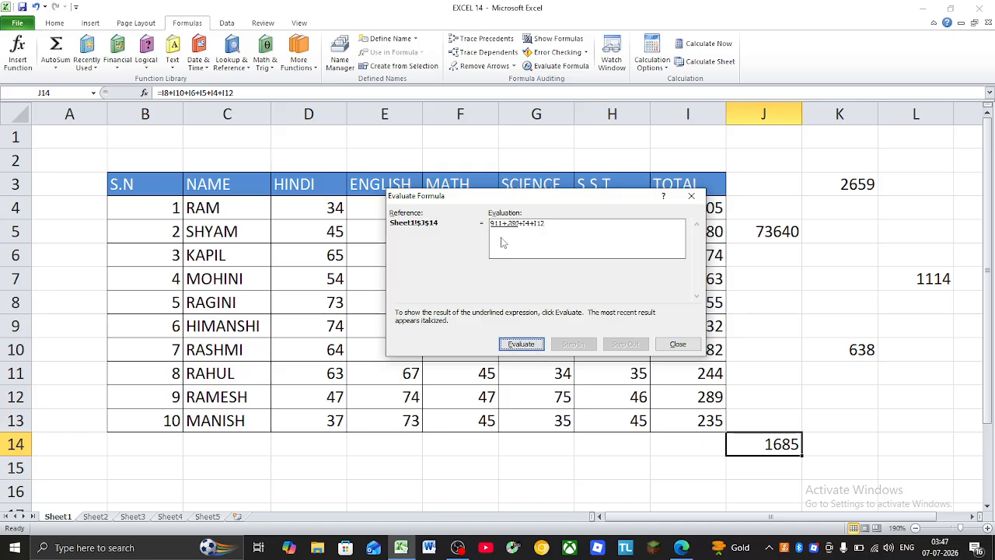
left_click(529, 349)
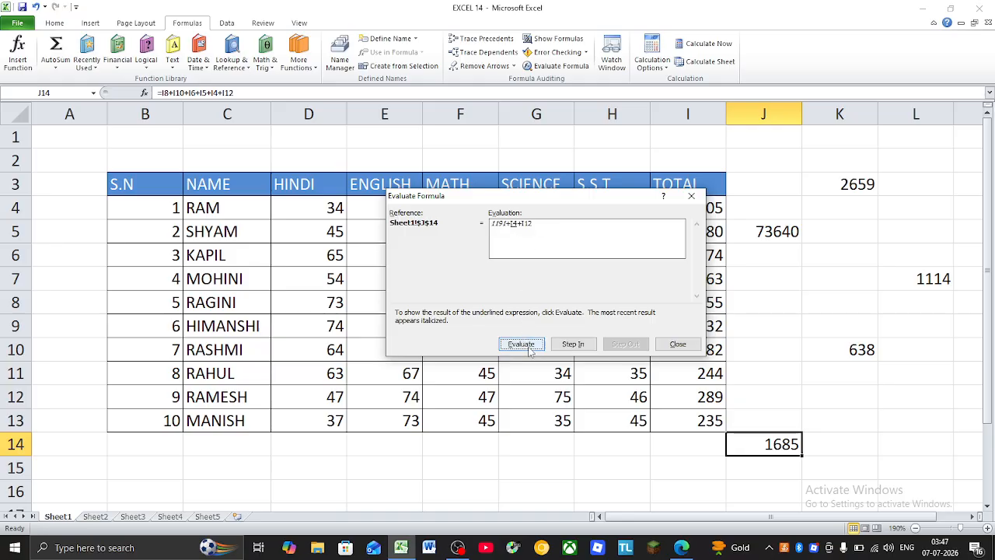
left_click(522, 345)
left_click(523, 344)
left_click(522, 344)
left_click(522, 345)
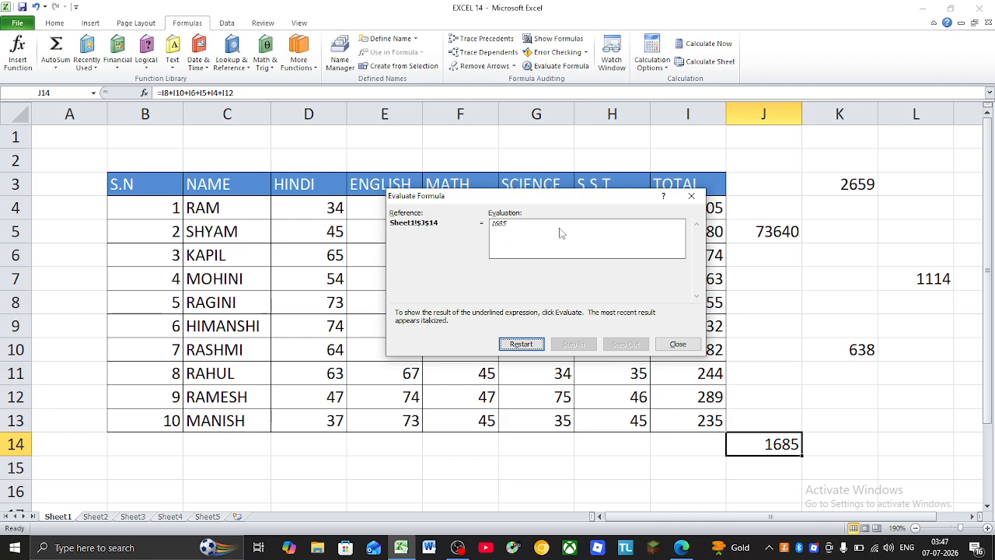
left_click(692, 198)
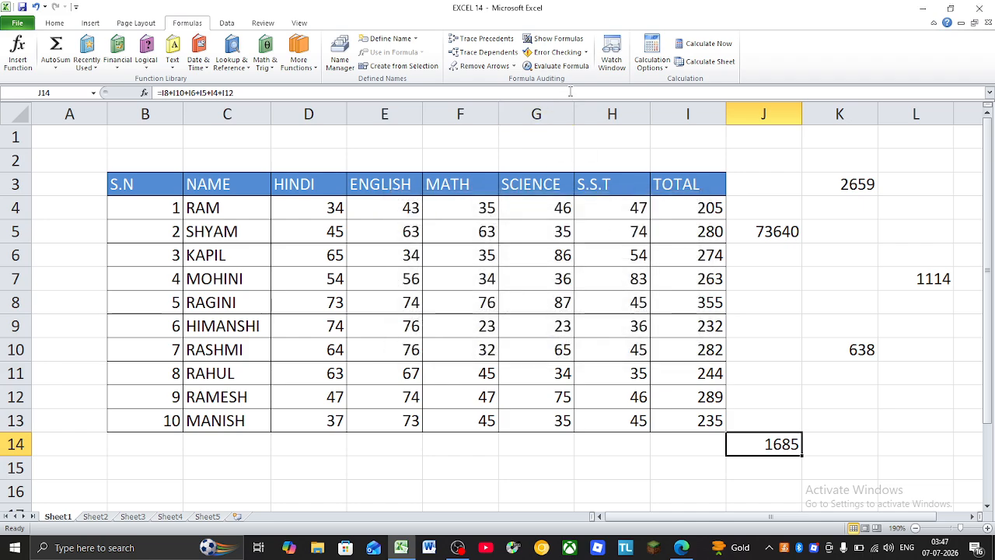
- Clear all the practice formulas from columns J through L beside the marks table
left_click_drag(763, 114, 920, 430)
key("Delete")
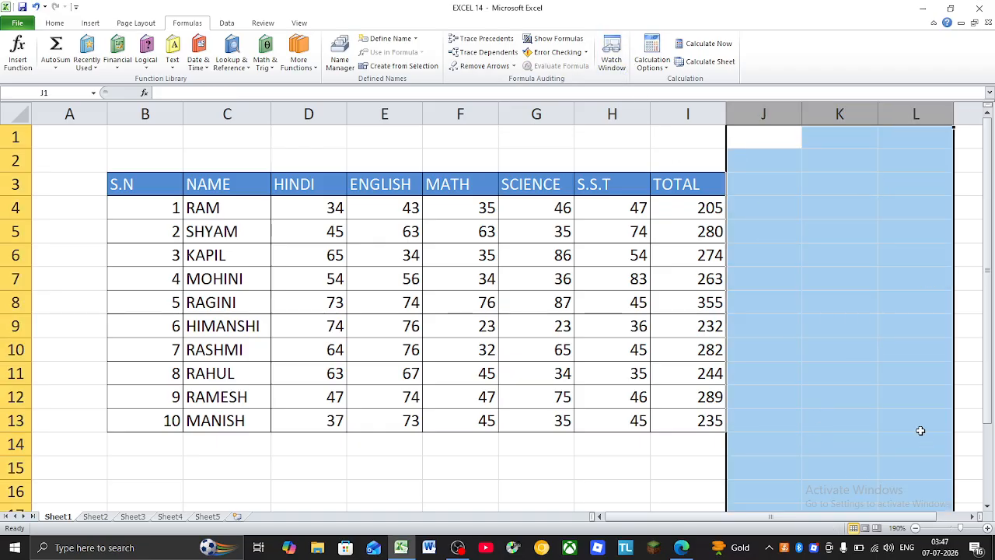
left_click(118, 466)
- Look through the workbook's other sheets, alternating between Sheet3 and Sheet5, and return to the marks table on Sheet3
left_click(92, 517)
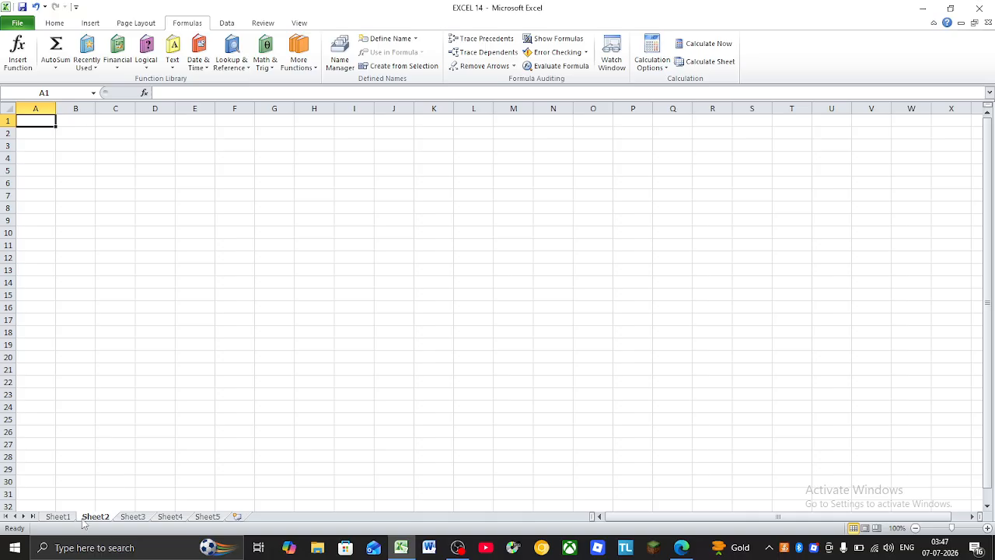
left_click(55, 516)
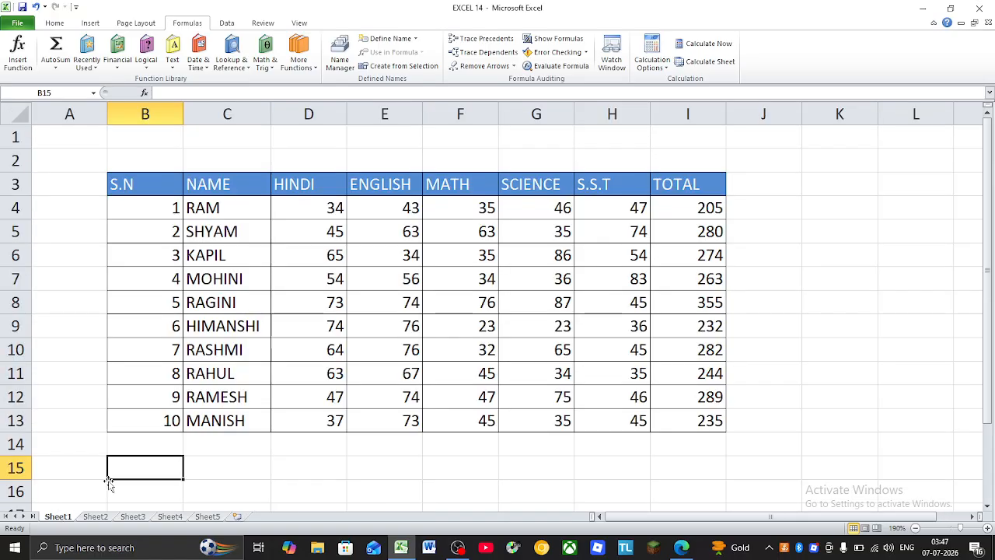
left_click(146, 518)
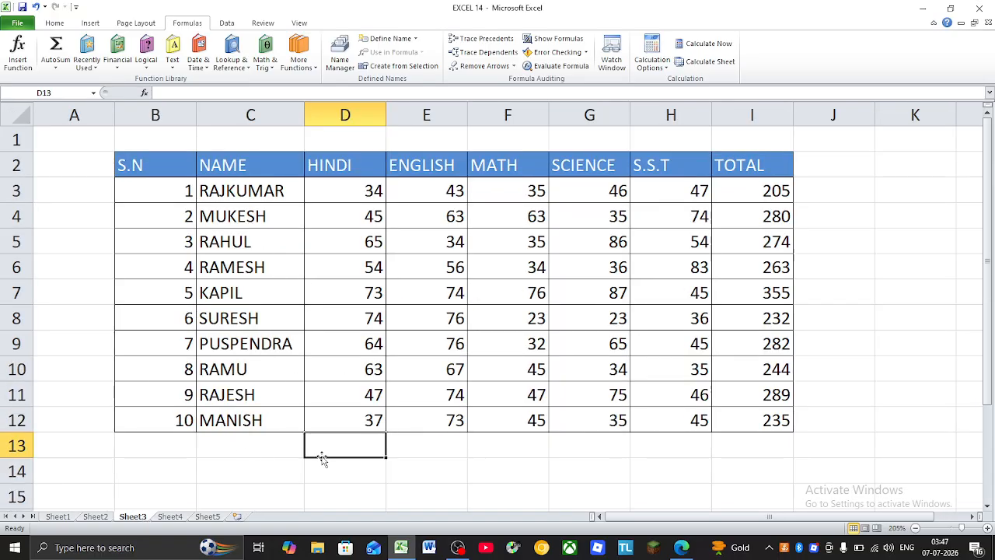
left_click(207, 517)
left_click(133, 517)
left_click(206, 517)
left_click(134, 518)
left_click(207, 517)
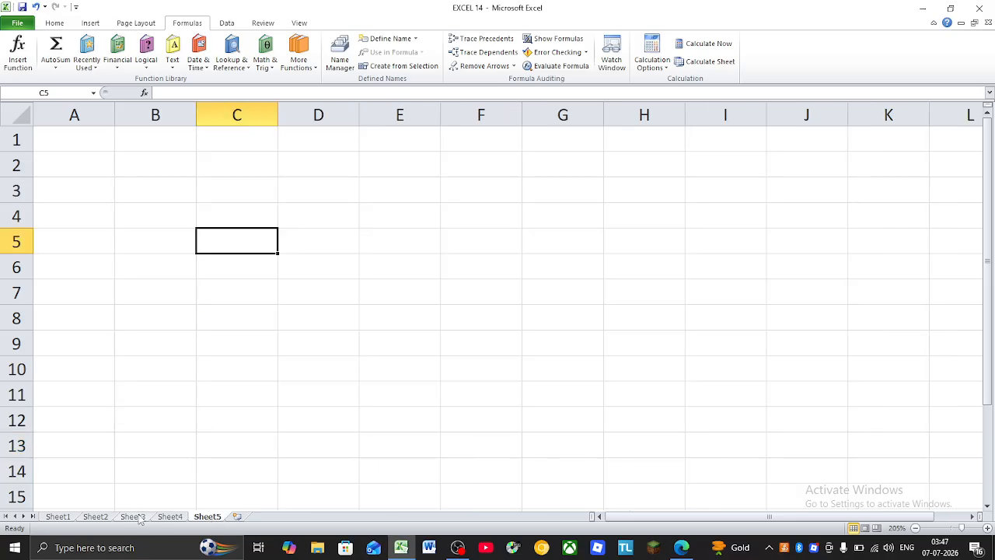
left_click(134, 517)
left_click(208, 517)
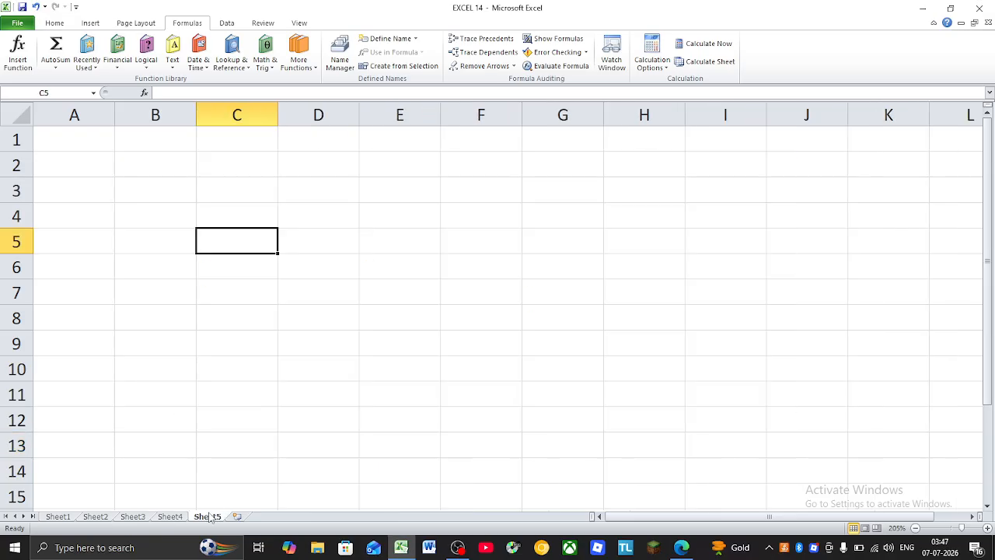
left_click(134, 517)
- Select cell J3 on Sheet3, open the Watch Window, dock it above the worksheet, and close it
left_click(815, 217)
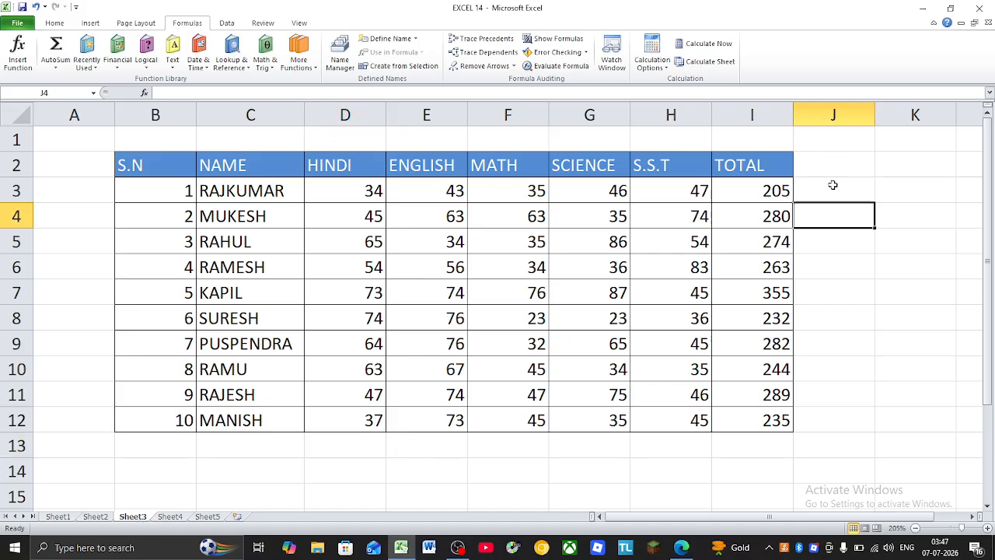
left_click(831, 188)
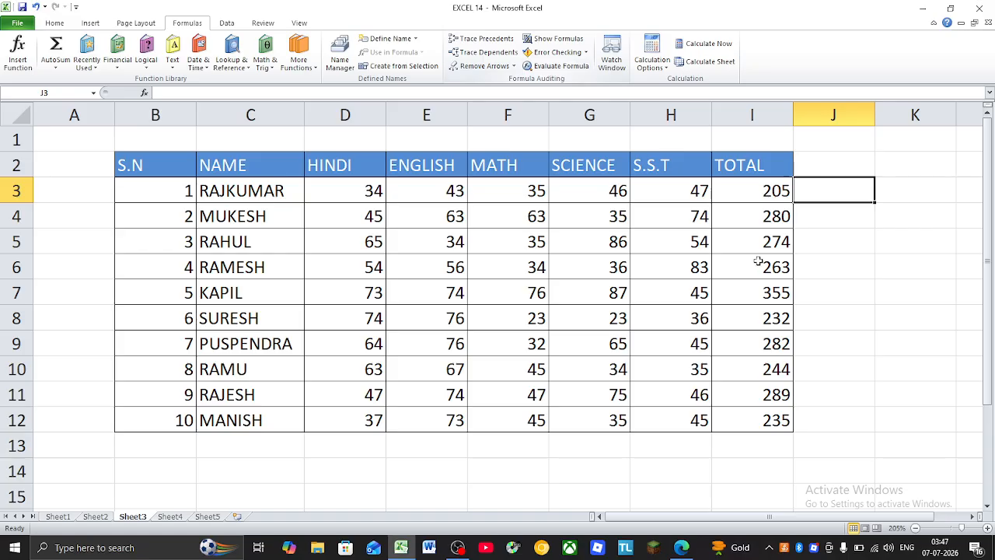
left_click(880, 230)
left_click(854, 193)
left_click(612, 53)
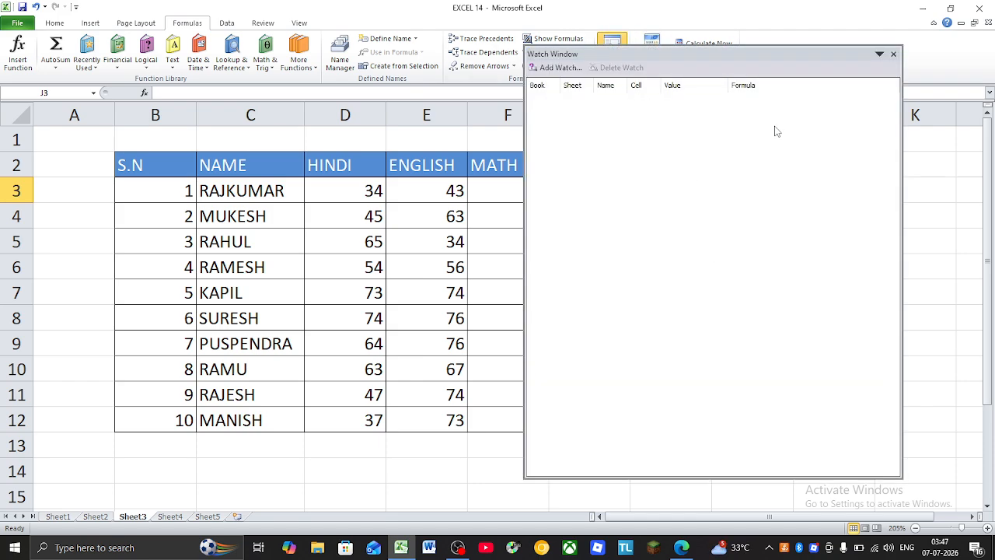
left_click_drag(808, 54, 789, 72)
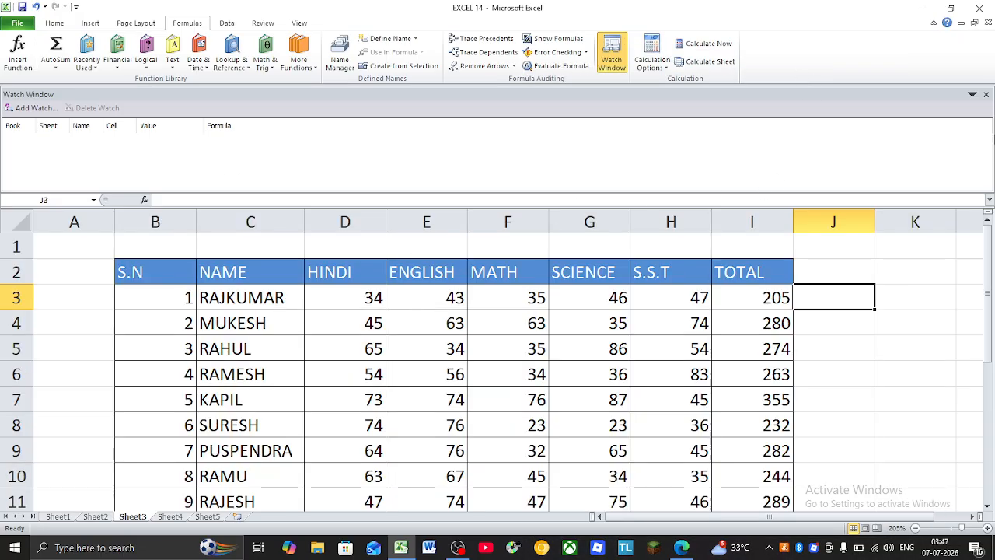
left_click(986, 94)
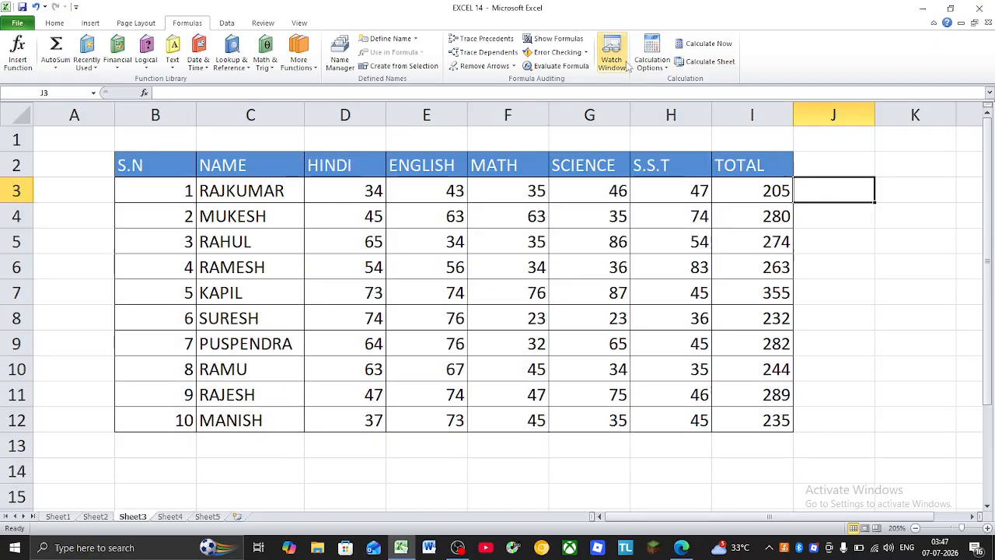
- Reopen the docked Watch Window and close it using its own window options
left_click(627, 66)
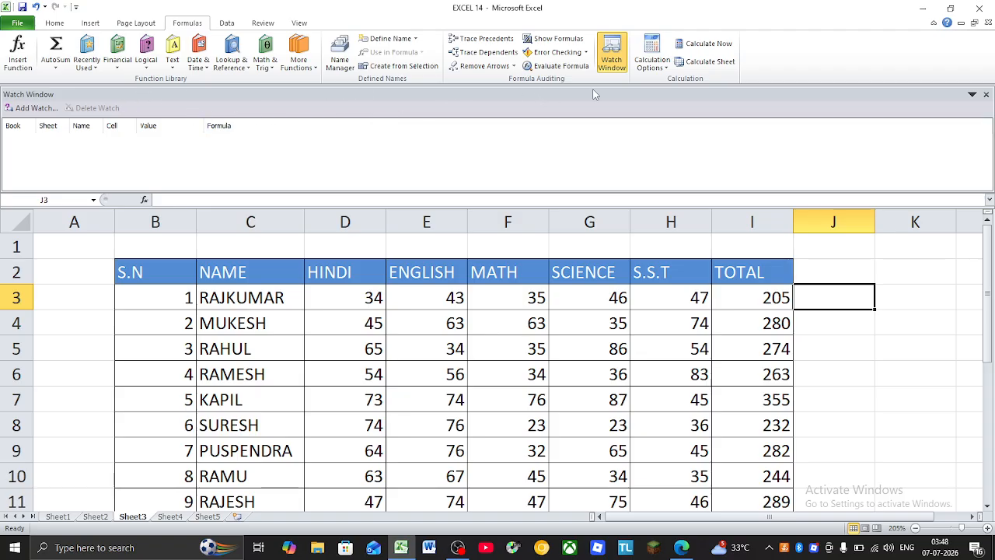
left_click(972, 94)
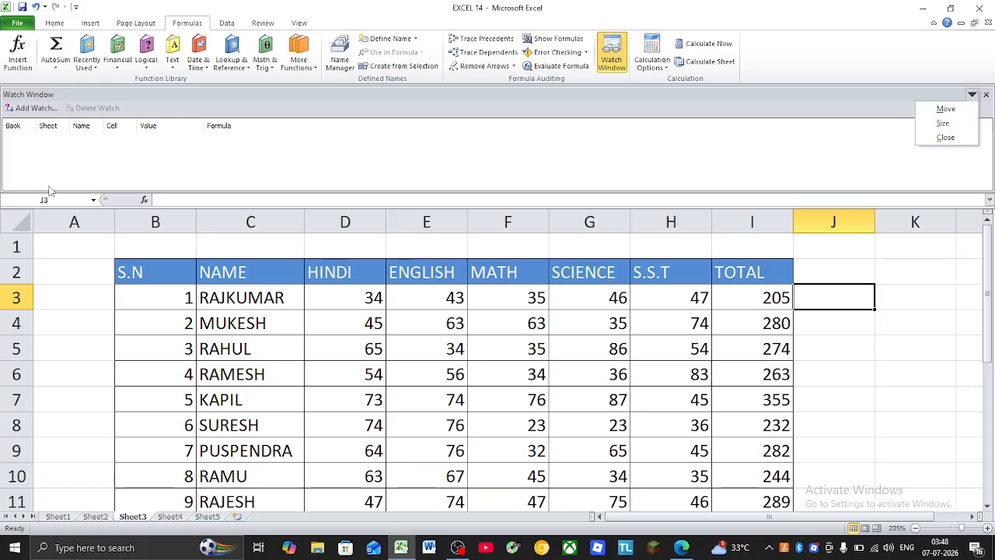
left_click(946, 137)
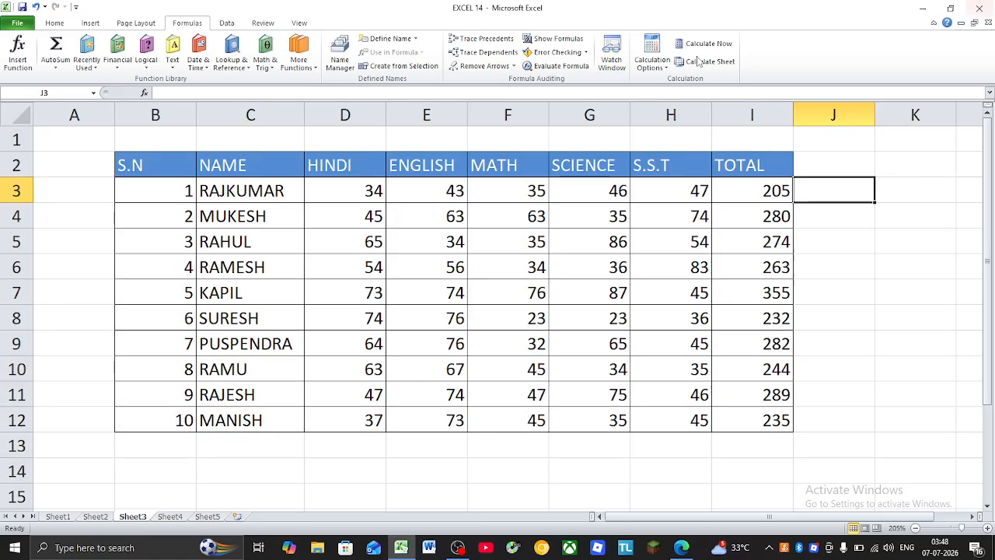
- Reopen the Watch Window, float it over the marks table, and shrink it to a compact size
left_click(603, 58)
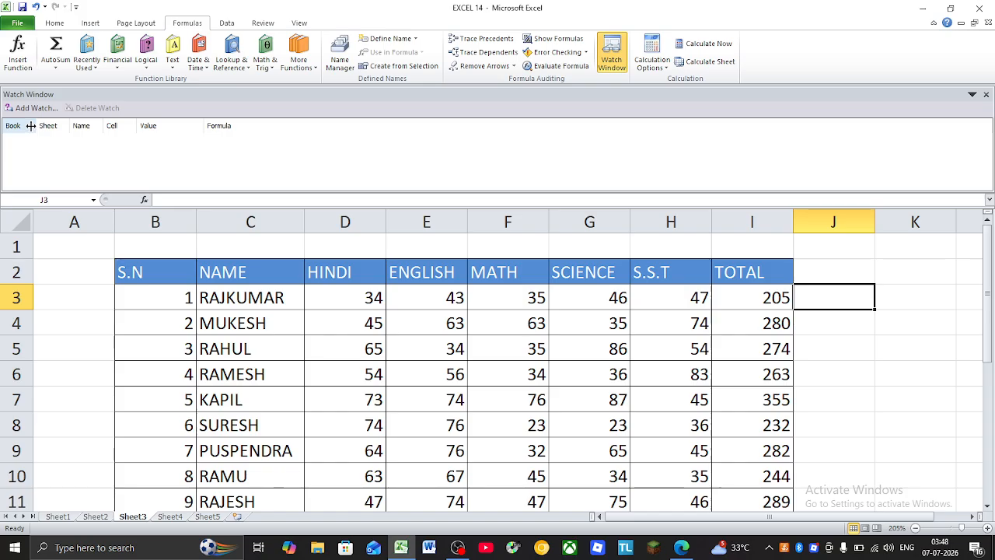
left_click_drag(87, 95, 383, 198)
scroll(412, 252, "down", 3)
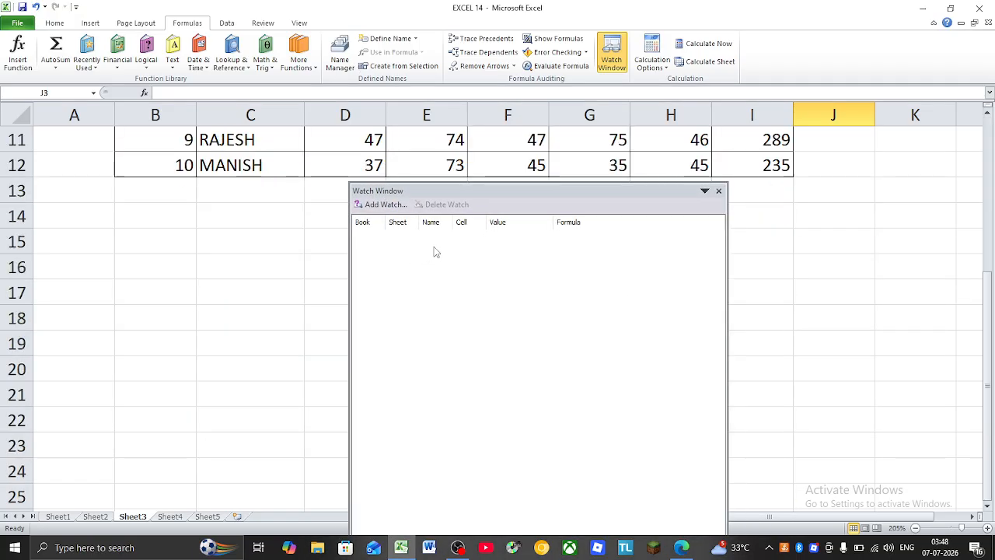
scroll(572, 273, "up", 3)
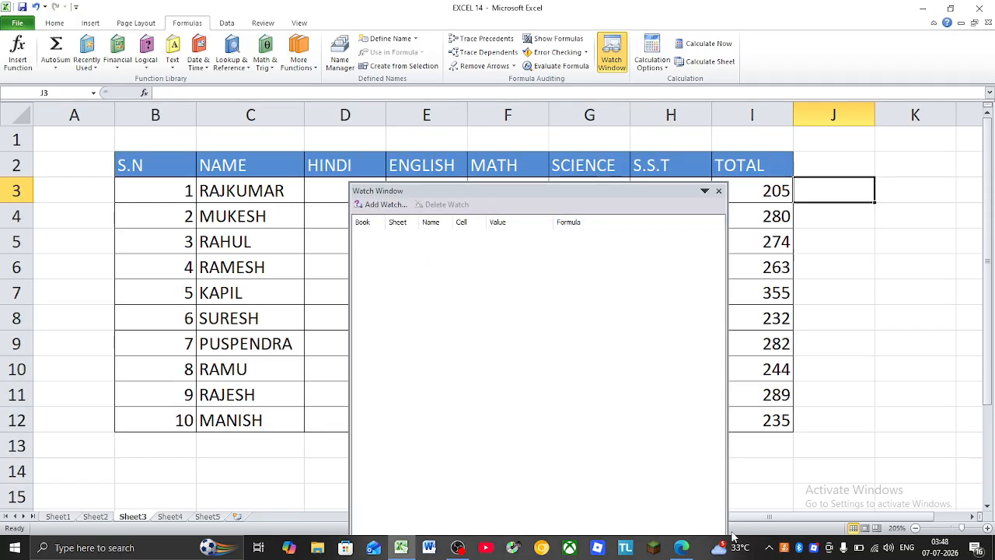
left_click_drag(658, 190, 993, 465)
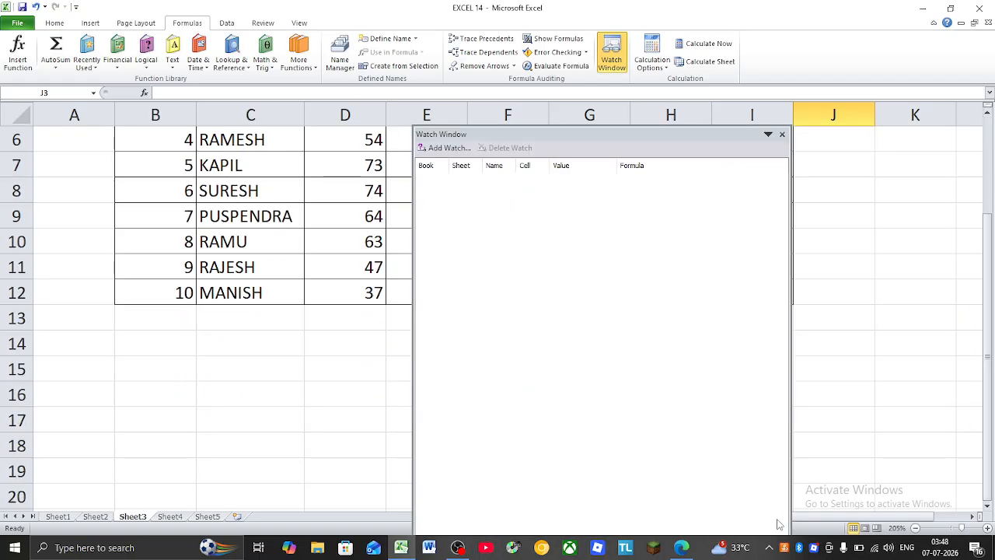
left_click_drag(788, 525, 769, 350)
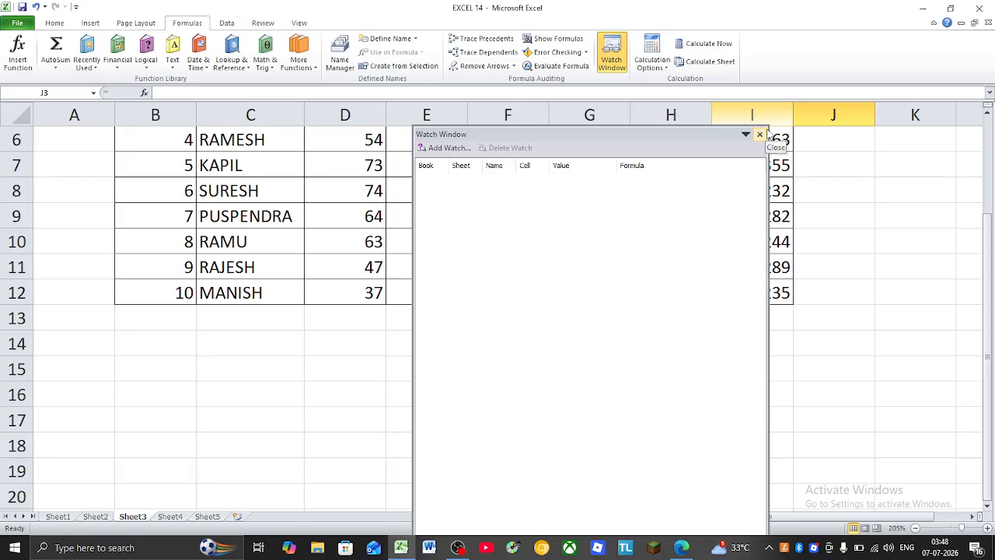
left_click_drag(764, 132, 597, 140)
scroll(548, 217, "up", 2)
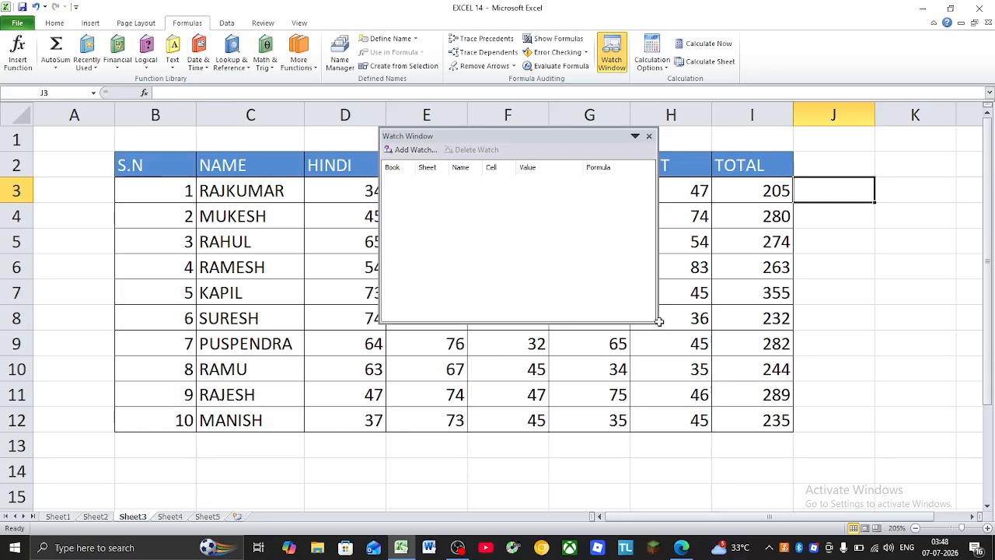
mouse_move(659, 322)
left_mouse_down()
mouse_move(646, 199)
mouse_move(653, 303)
left_mouse_up()
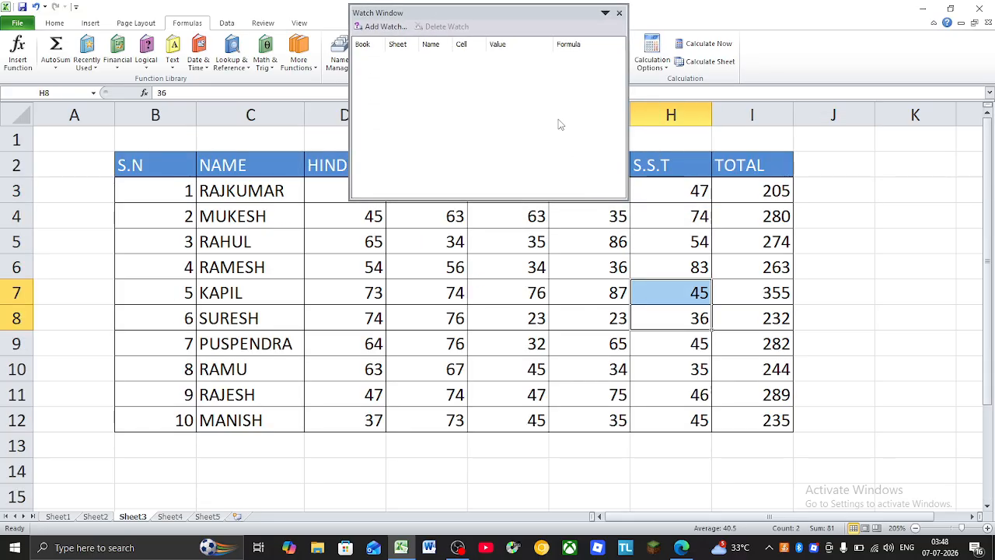
- Dock the Watch Window above the worksheet, float it again, and enlarge it over the marks table
double_click(555, 13)
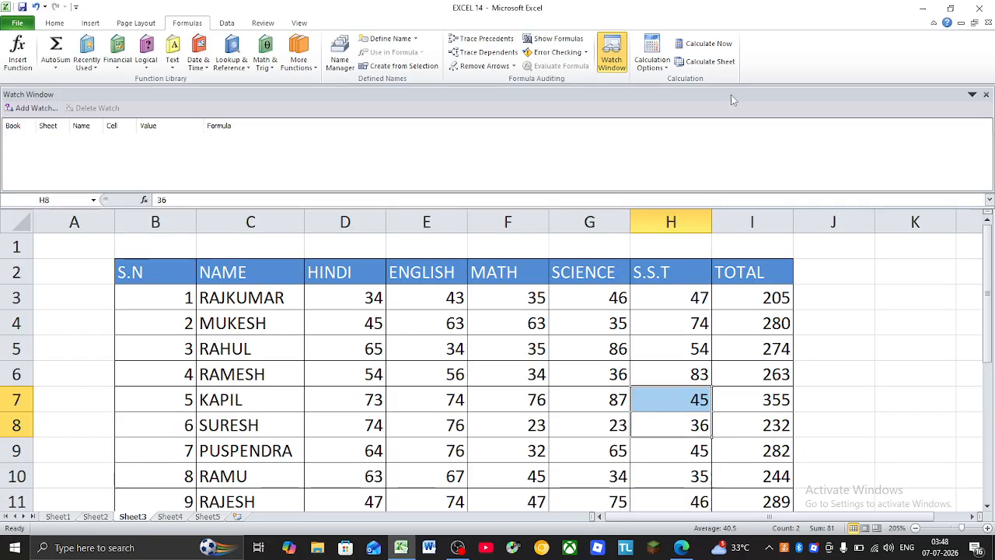
left_click_drag(730, 100, 549, 168)
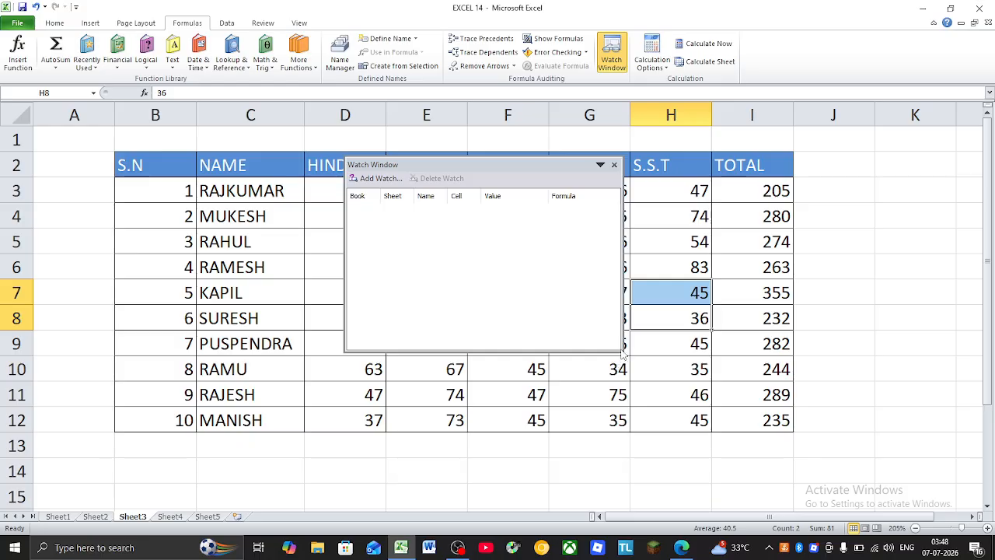
left_click_drag(620, 348, 661, 464)
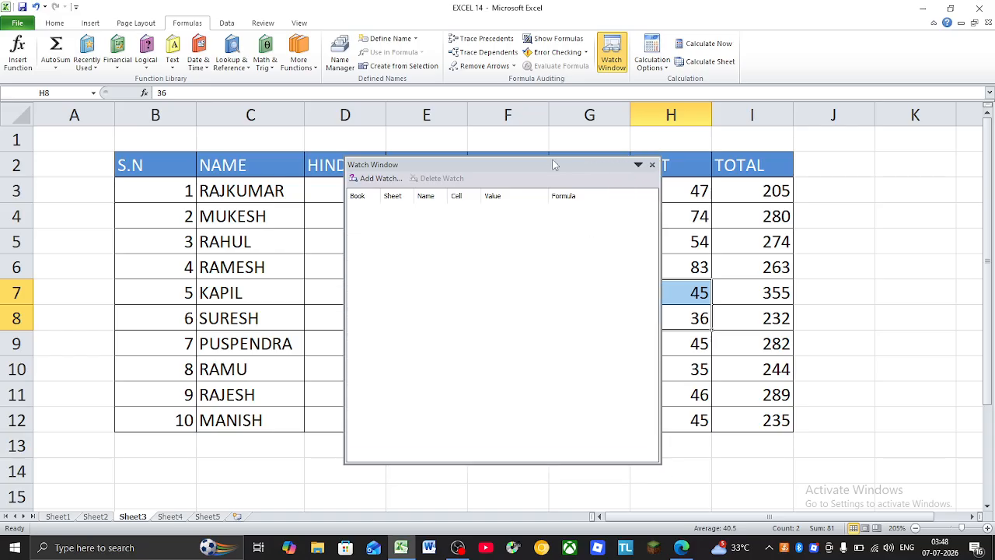
left_click_drag(562, 168, 685, 168)
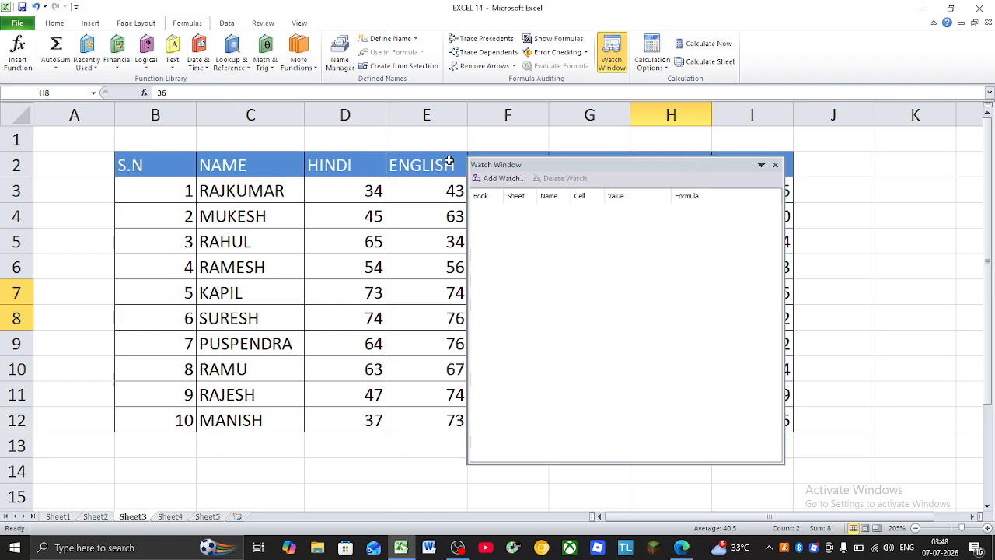
- Add a watch on the whole marks table, Sheet3 range B2:I12
left_click(502, 178)
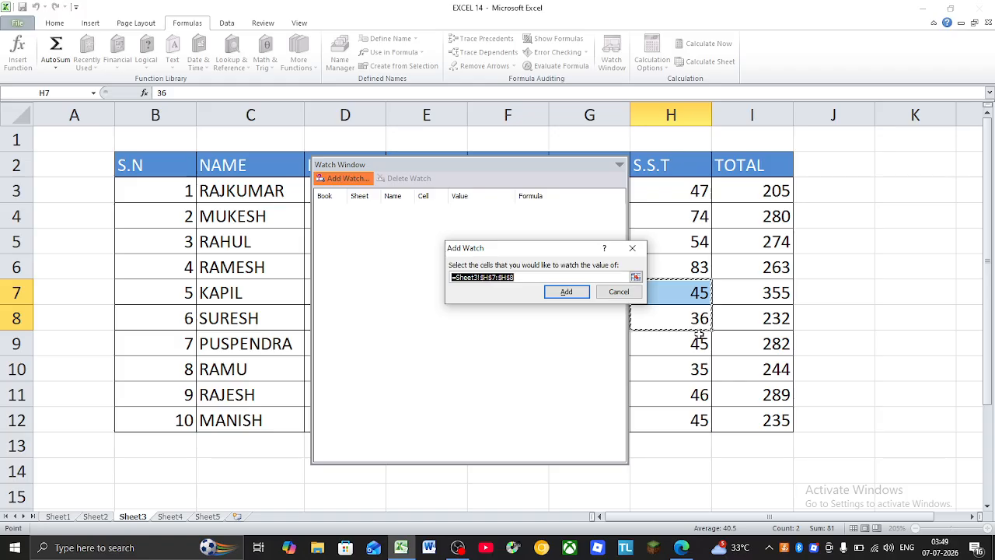
left_click_drag(140, 165, 735, 416)
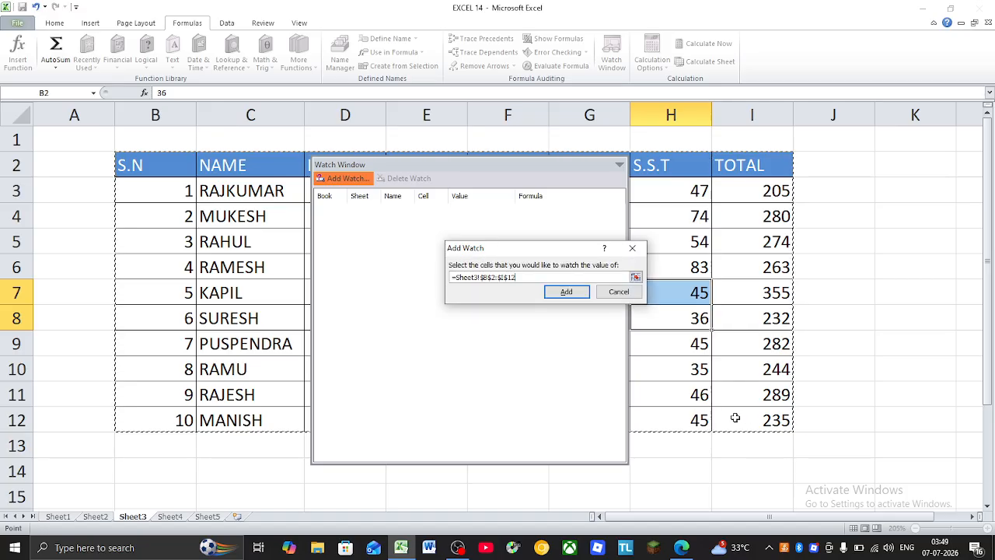
left_click(567, 292)
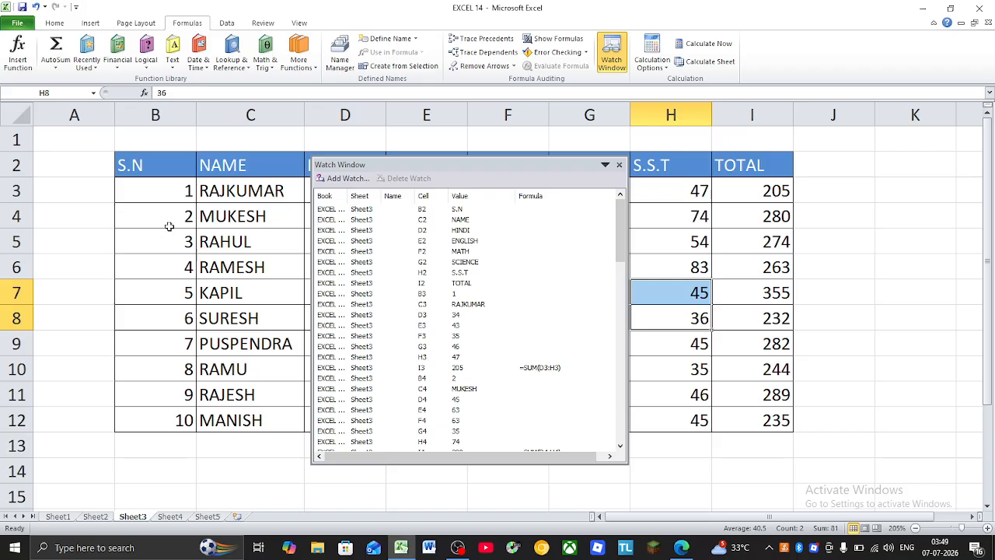
mouse_move(619, 233)
left_mouse_down()
mouse_move(621, 358)
mouse_move(619, 234)
left_mouse_up()
- Enter the headings S.N, NAME, HINDI, ENGLISH and MATH in cells C4 to G4 of Sheet5
left_click(206, 517)
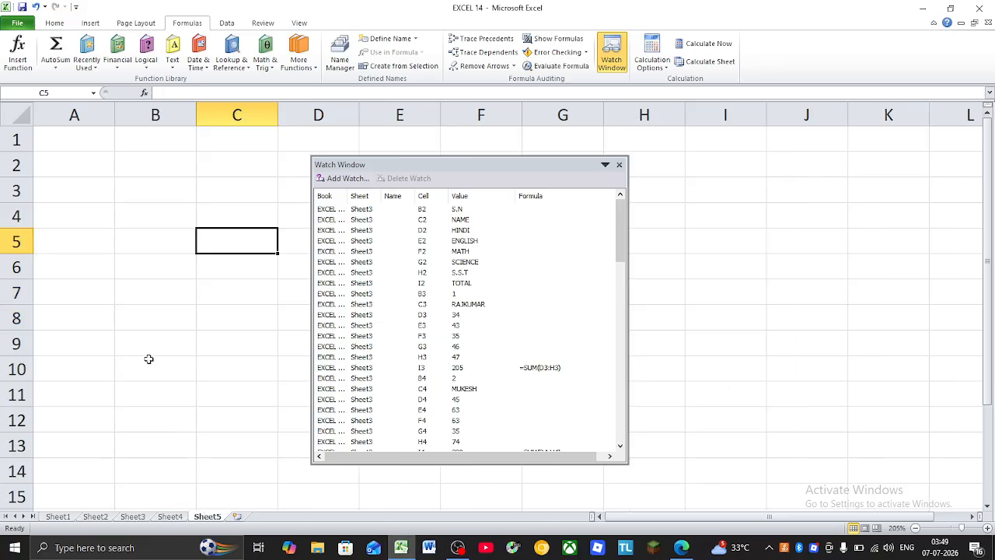
left_click(233, 206)
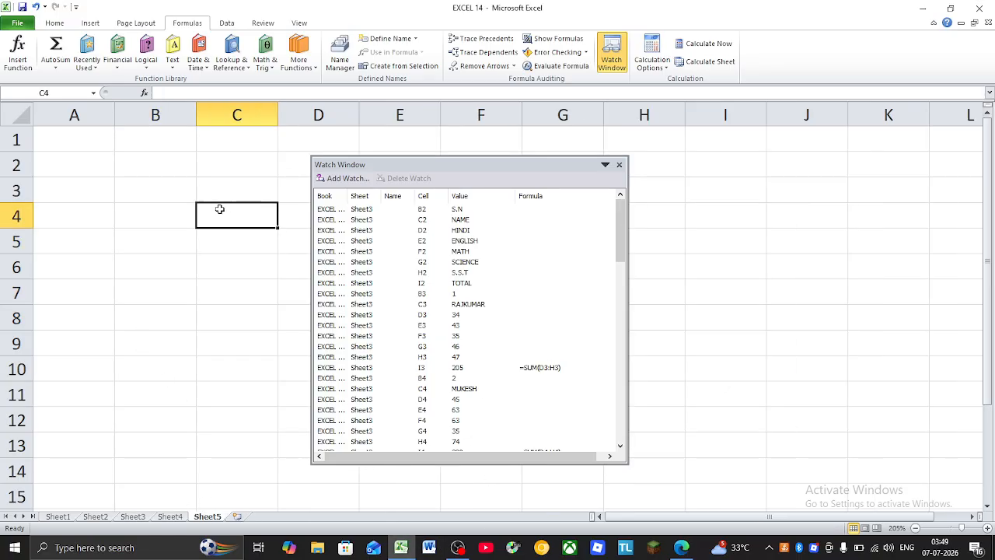
type("S.N")
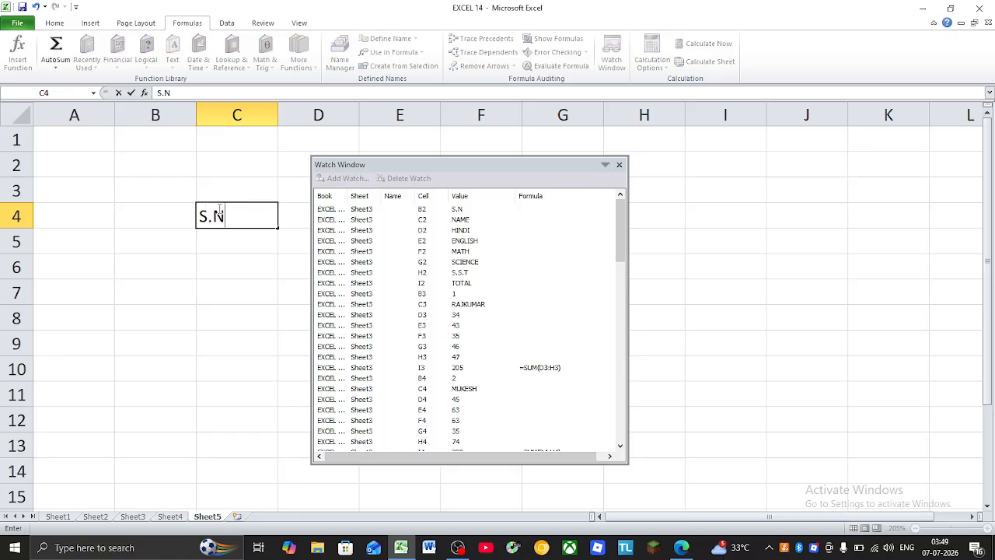
key("Tab")
type("NAME")
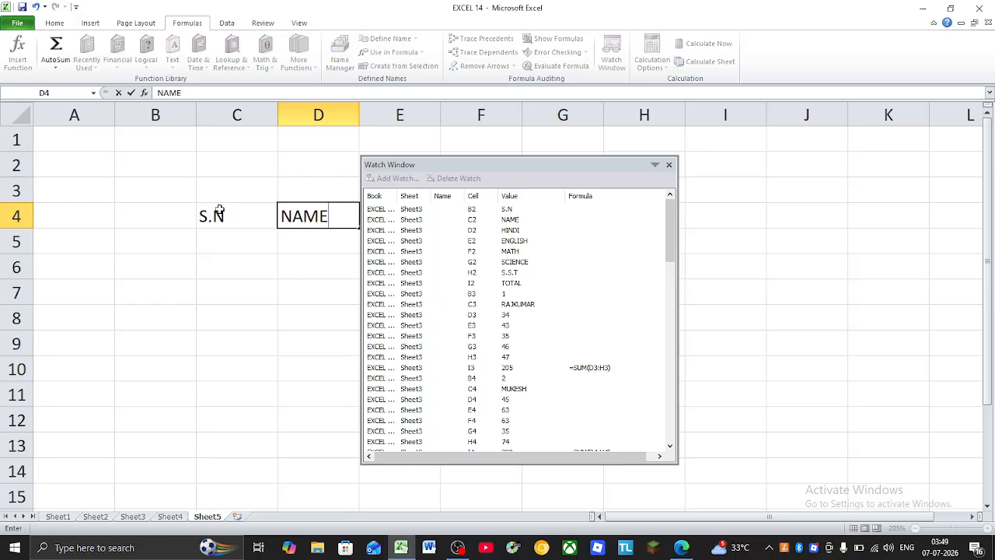
key("Tab")
type("HINDI")
key("Tab")
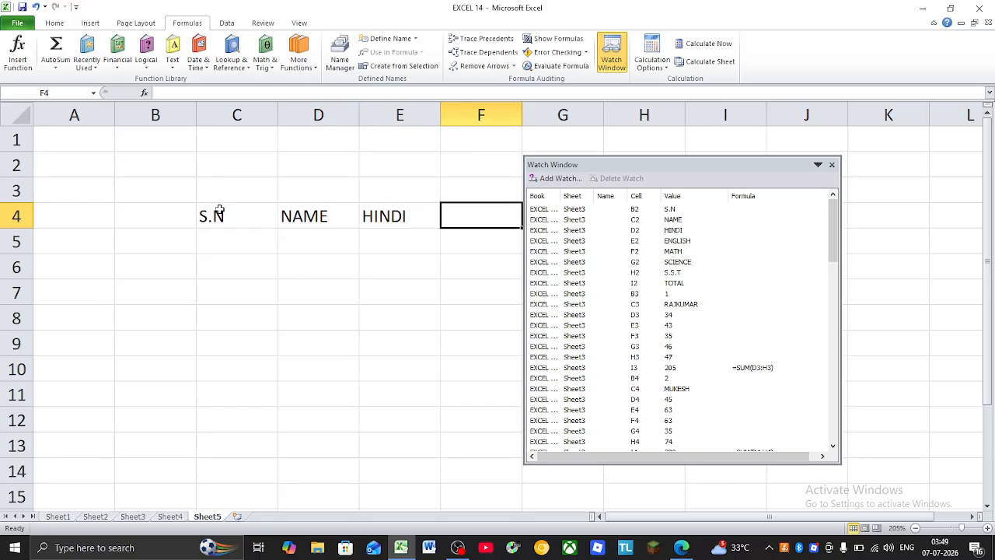
type("ENGLISH")
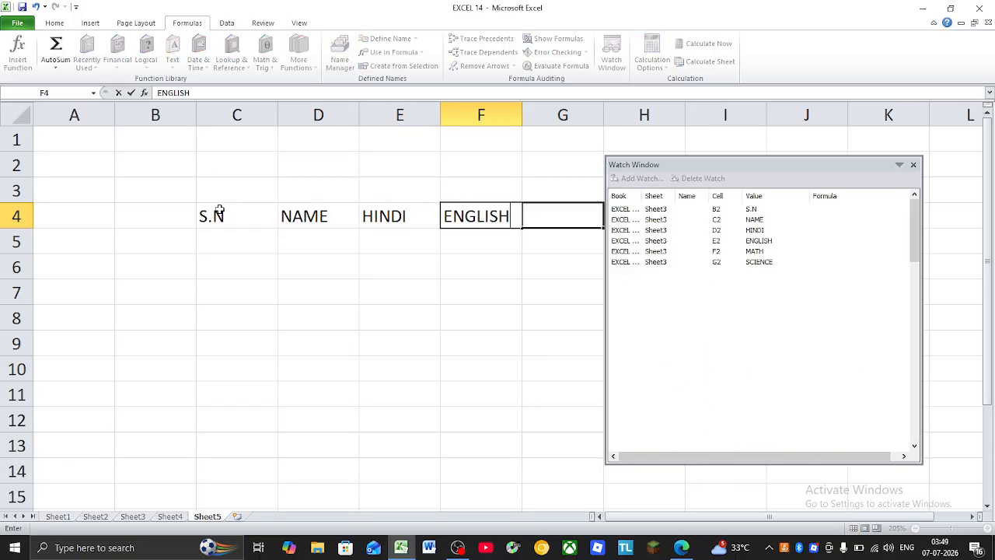
key("Tab")
type("MATH")
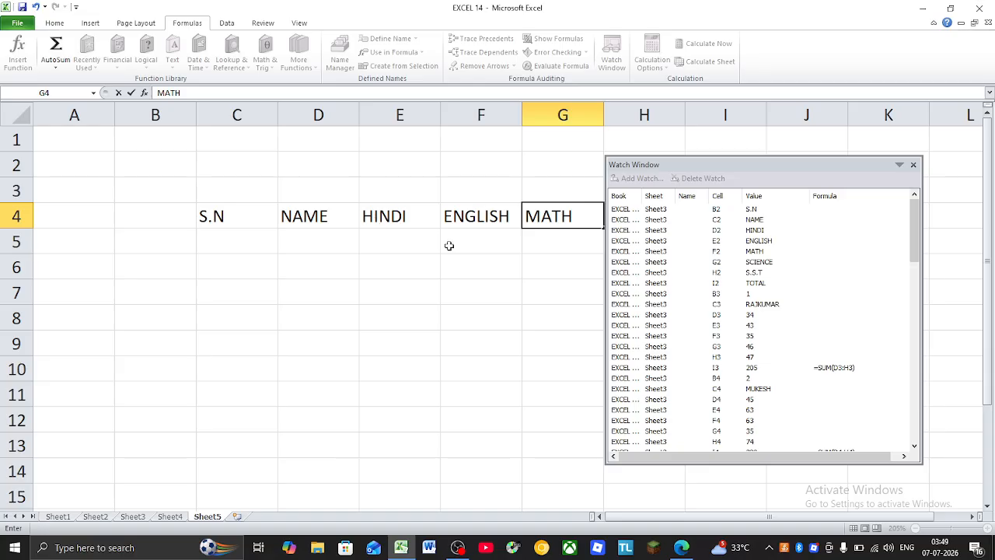
- Try to select and delete every watch in the Watch Window while cell G4 is in edit mode
scroll(675, 334, "down", 7)
scroll(716, 311, "up", 7)
left_click_drag(915, 225, 895, 451)
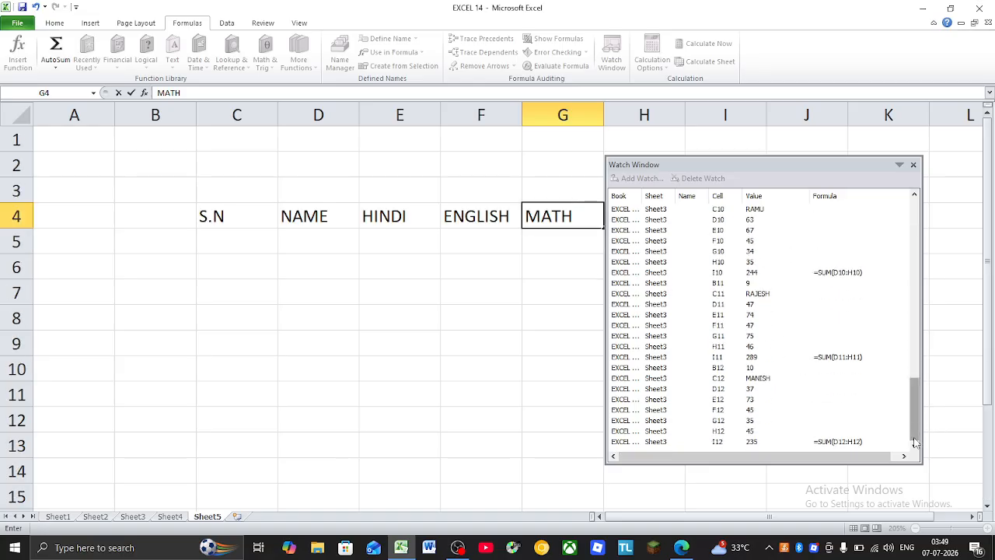
left_click(683, 442)
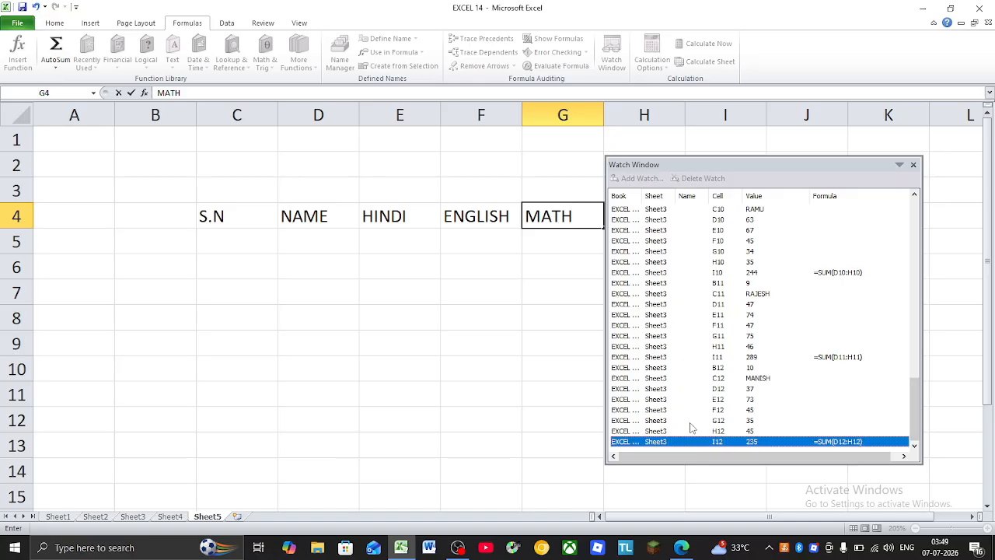
left_click_drag(693, 442, 684, 144)
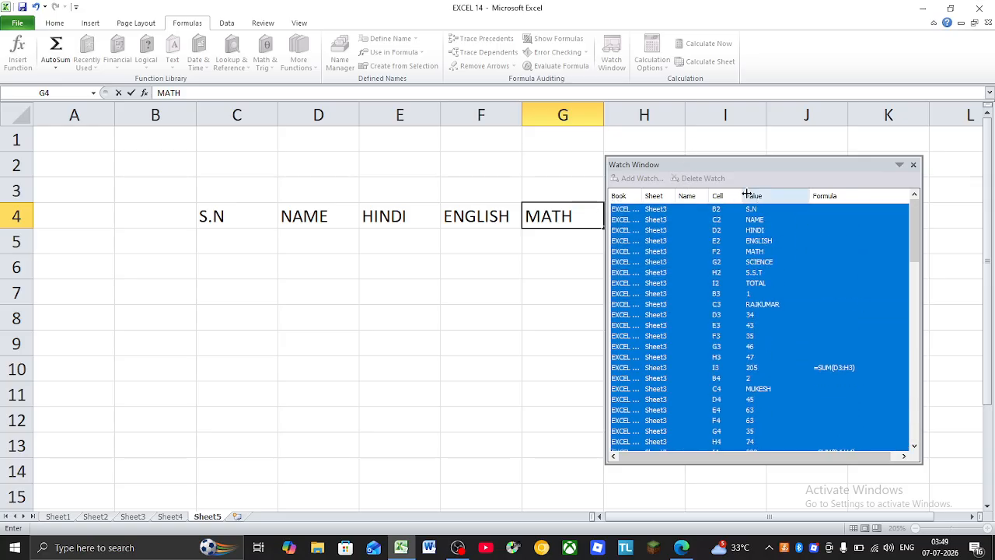
scroll(725, 315, "down", 10)
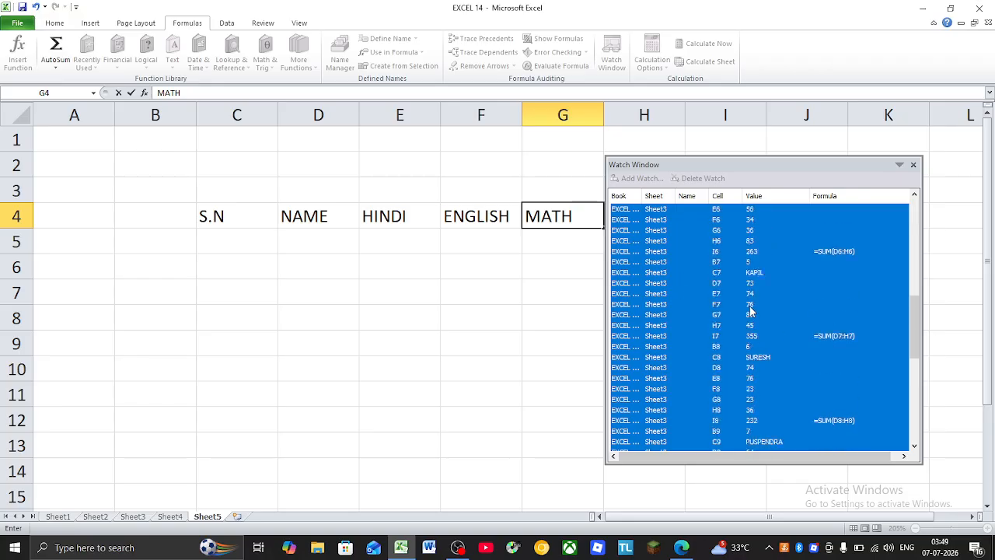
scroll(725, 316, "up", 10)
left_click(673, 181)
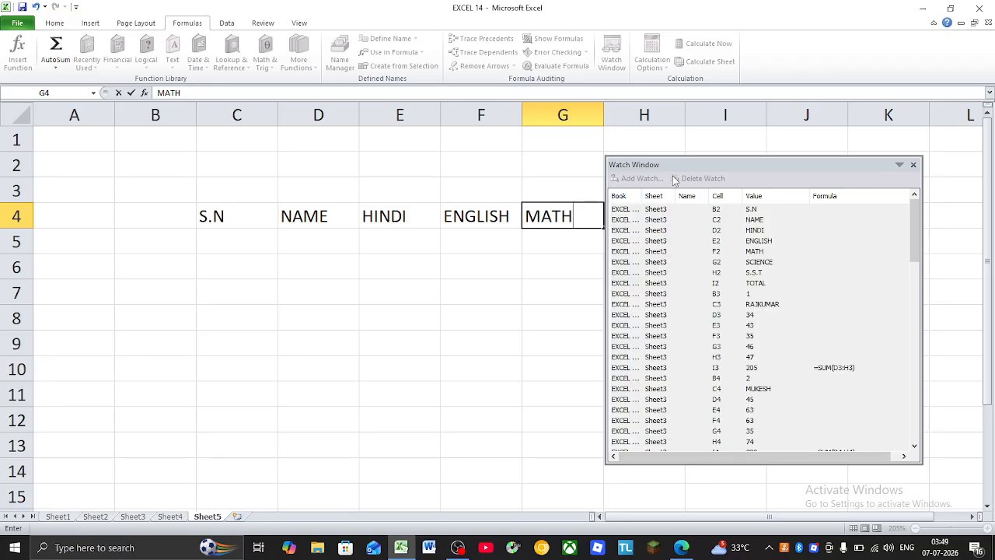
- Close the Watch Window and finish the MATH entry by selecting cells C9:C10 on Sheet5
scroll(714, 373, "down", 7)
left_click(719, 274)
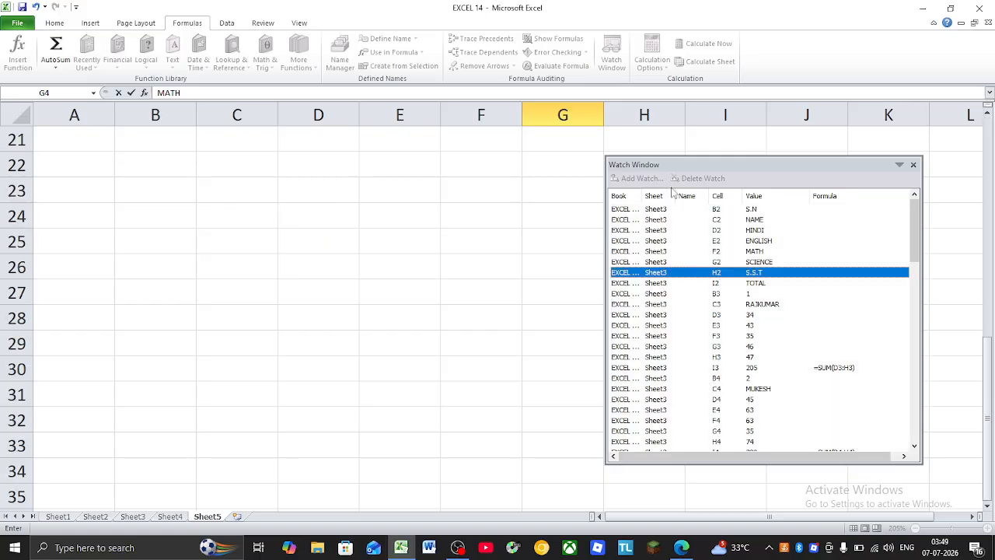
left_click(645, 251)
left_click(913, 164)
scroll(464, 251, "up", 7)
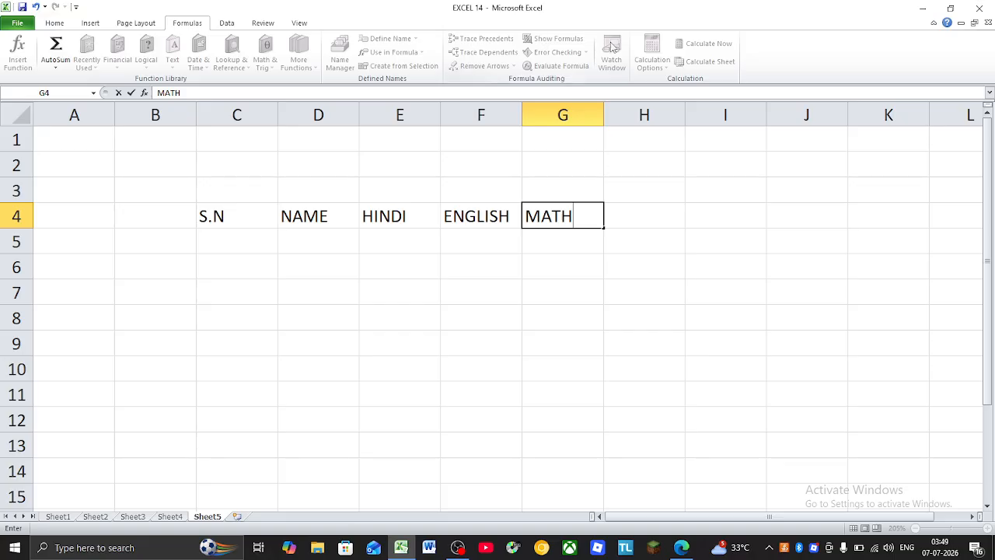
left_click_drag(225, 368, 206, 334)
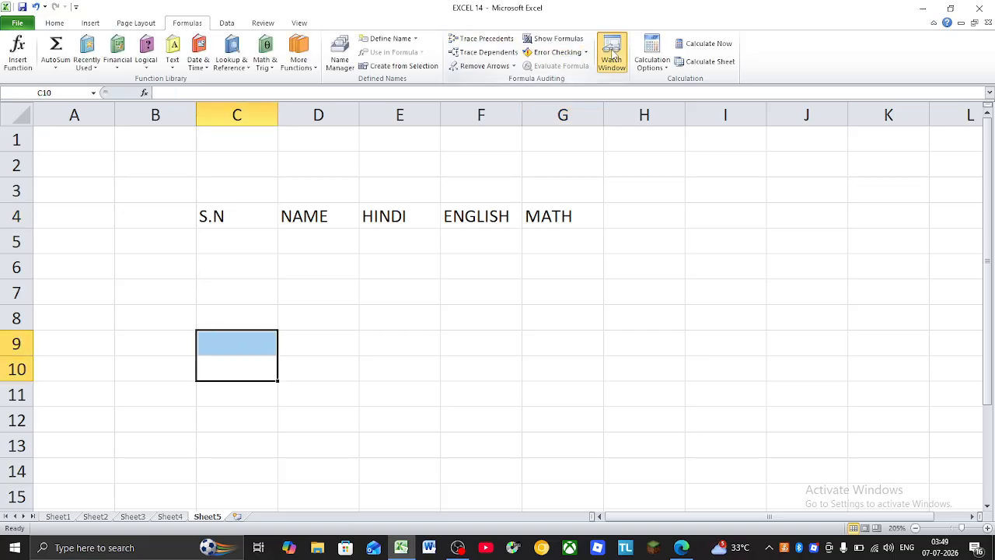
- Reopen the Watch Window, delete all the watches on the Sheet3 table, and close it
left_click(611, 52)
left_click(678, 421)
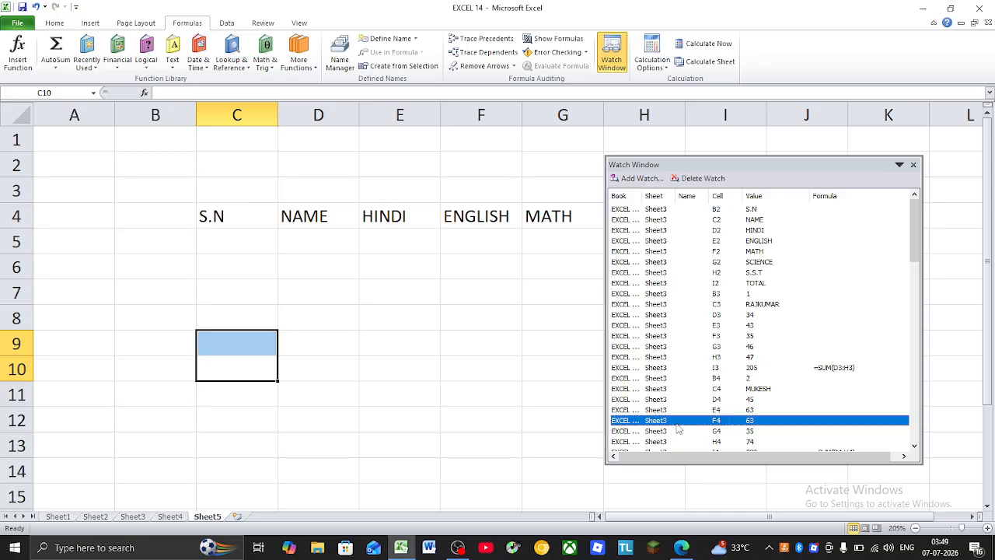
scroll(678, 426, "down", 20)
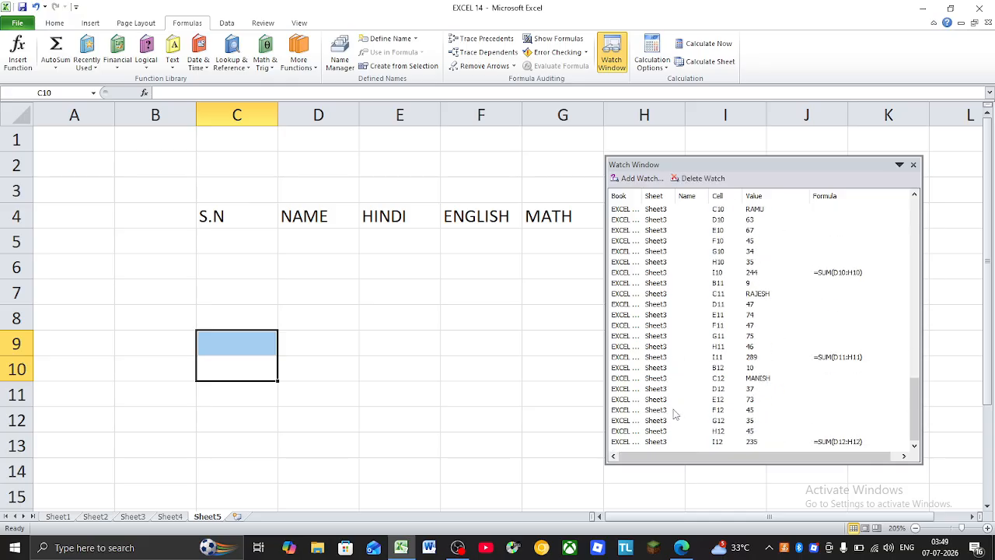
left_click(690, 441)
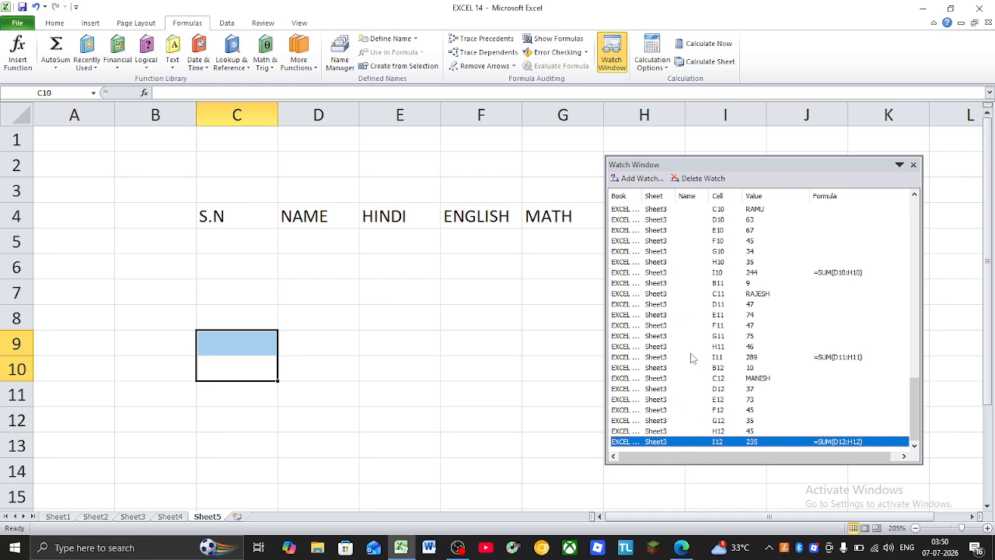
left_click_drag(699, 453, 688, 164)
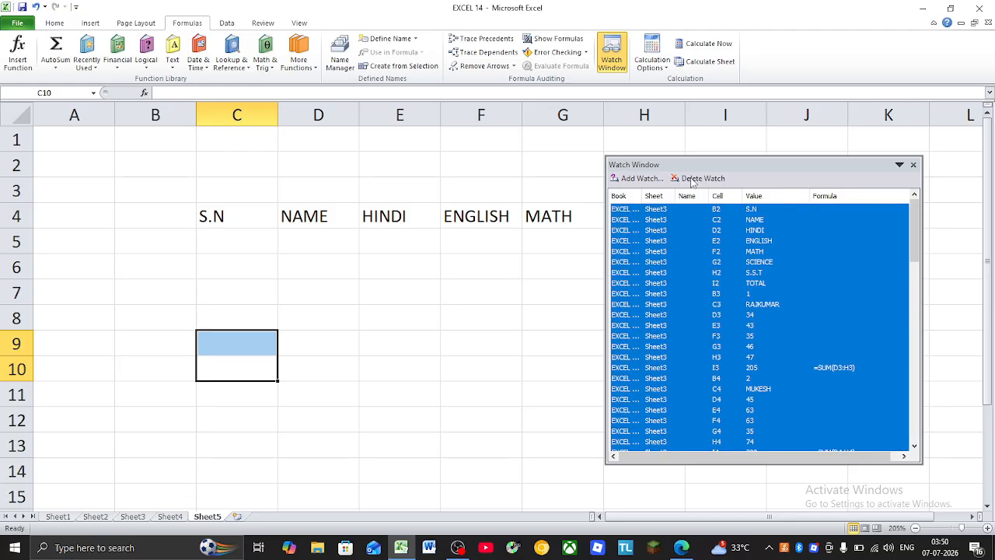
left_click(692, 179)
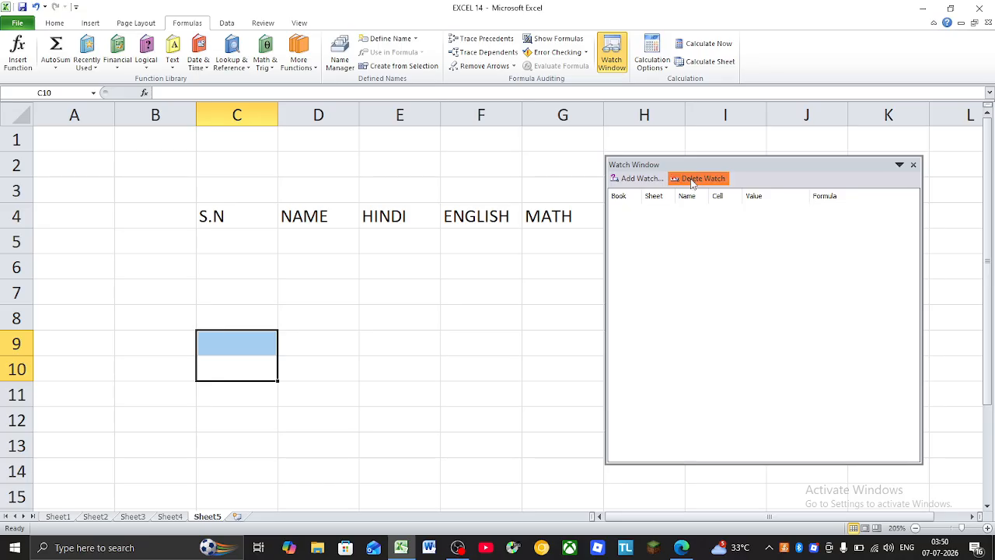
left_click(914, 164)
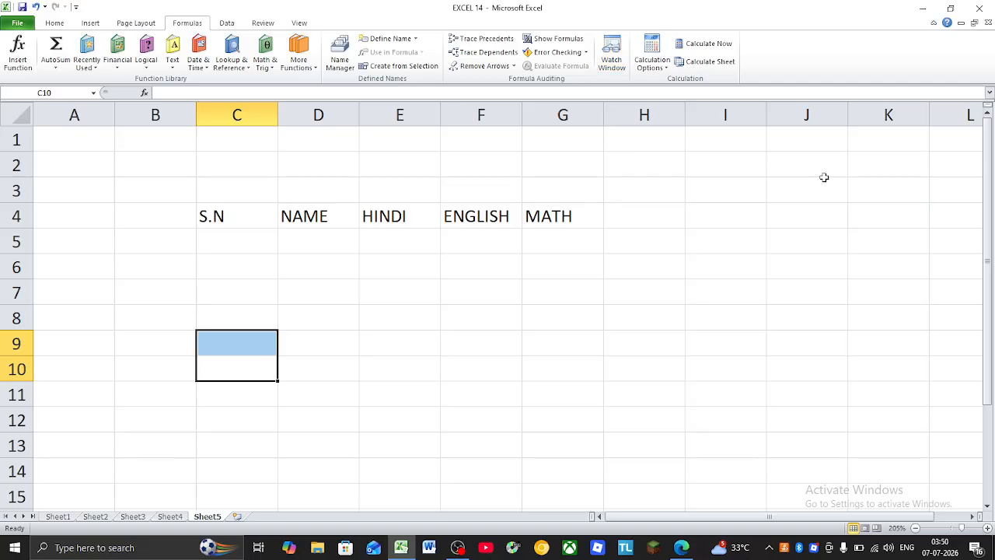
- Clear all the totals in cells I4:I13 of the marks table on Sheet1
left_click(411, 273)
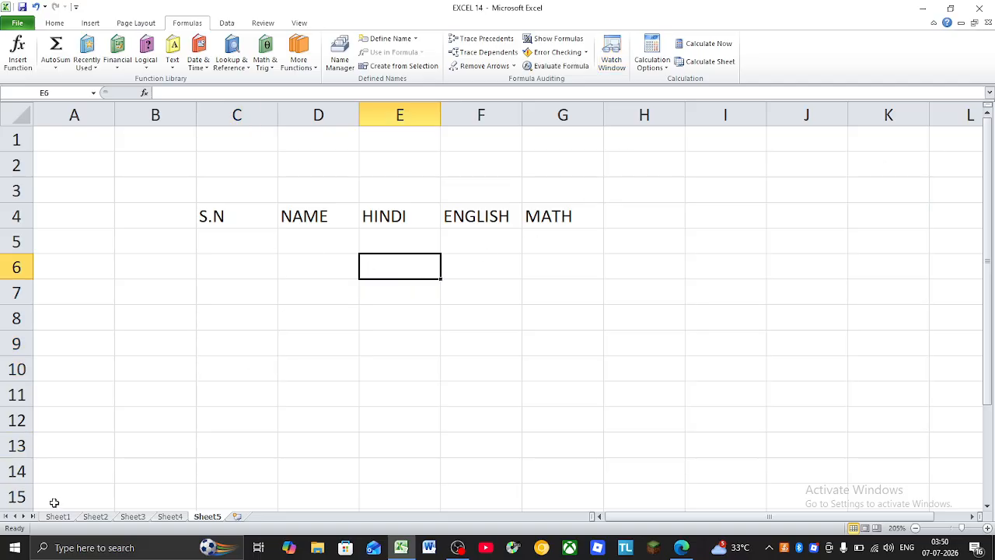
left_click(58, 516)
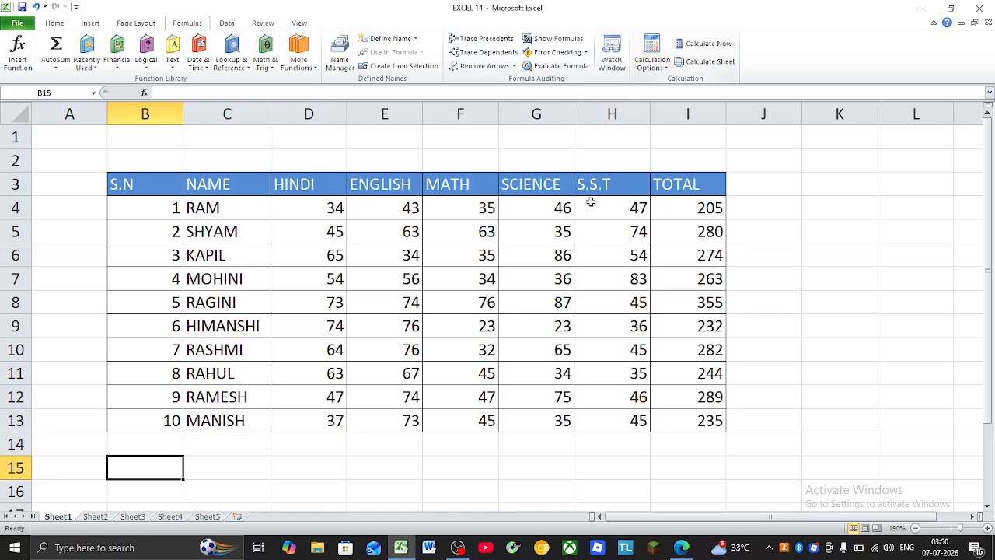
left_click(695, 215)
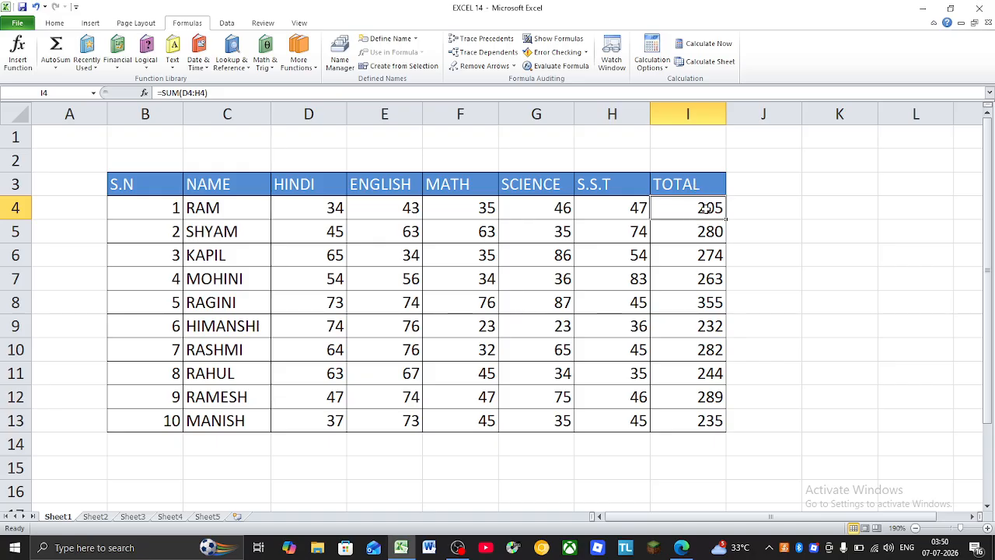
left_click(658, 70)
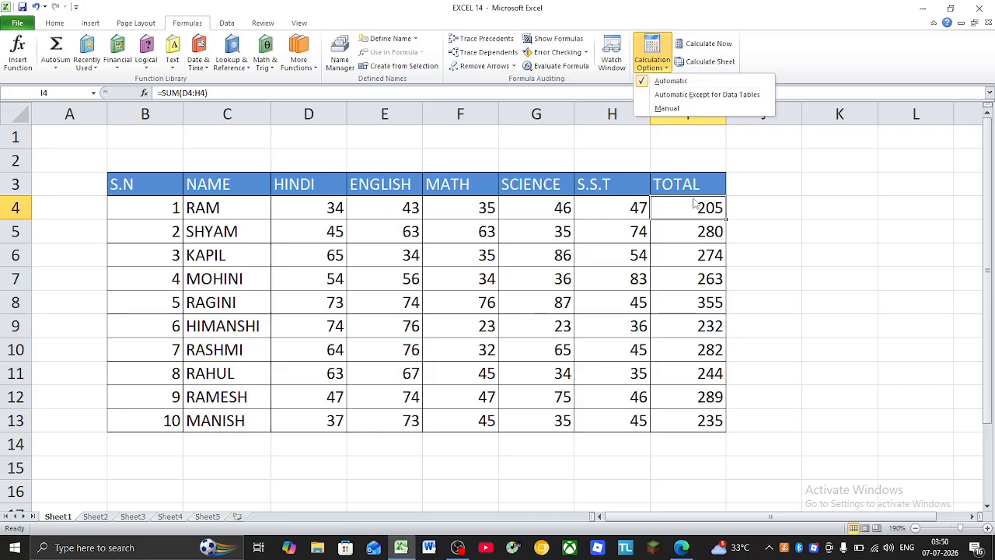
left_click(727, 223)
left_click_drag(695, 214, 705, 430)
key("Delete")
left_click_drag(806, 375, 775, 343)
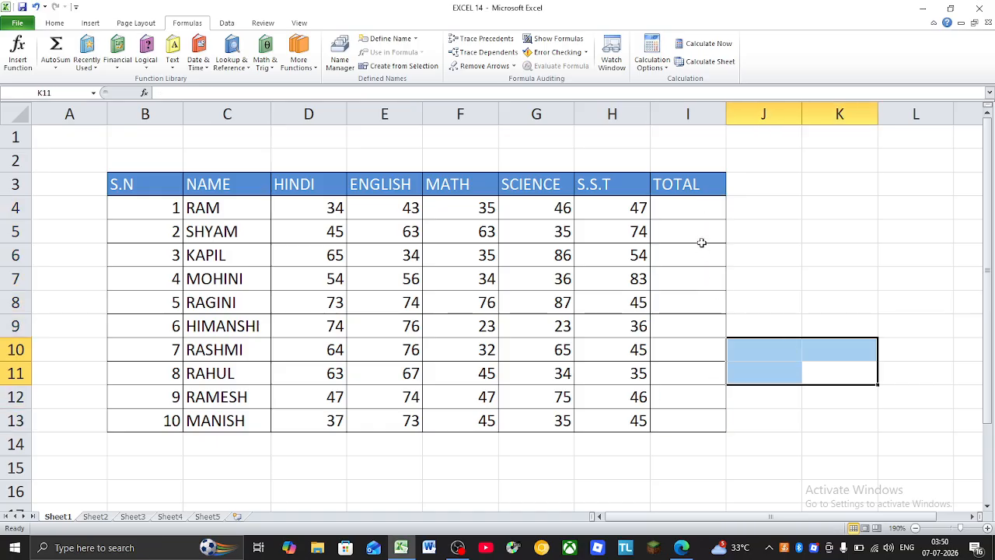
- Enter a SUM formula referring to cell H4 in the first student's TOTAL cell I4
left_click(702, 205)
type("=")
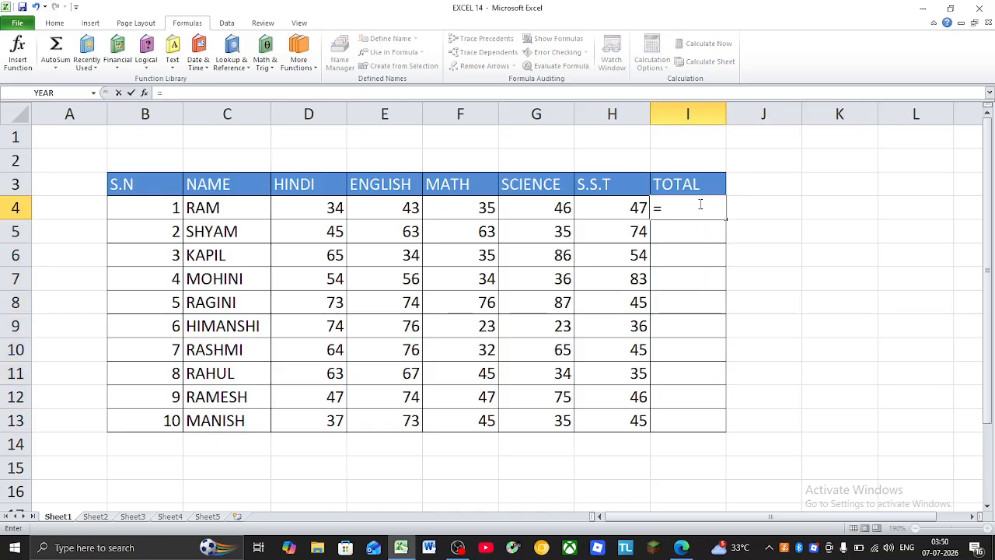
type("SUM(")
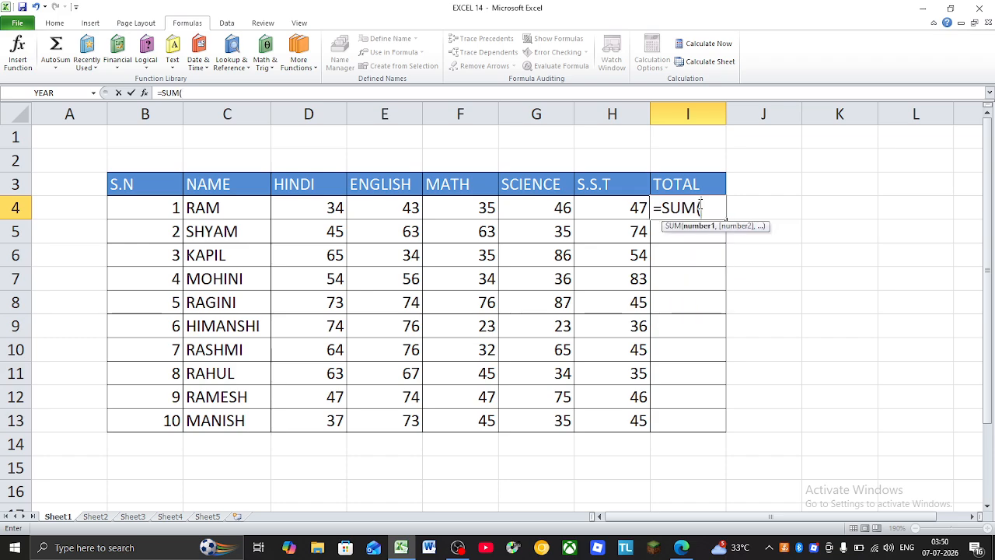
left_click(634, 212)
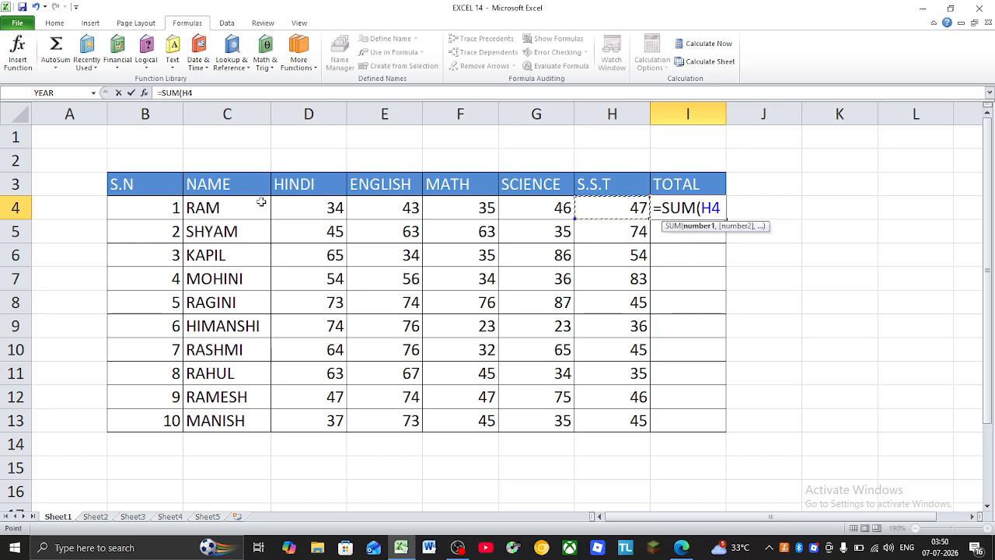
left_click(287, 202)
key("Right")
key("Right")
key("Right")
key("Right")
left_click_drag(318, 206, 636, 216)
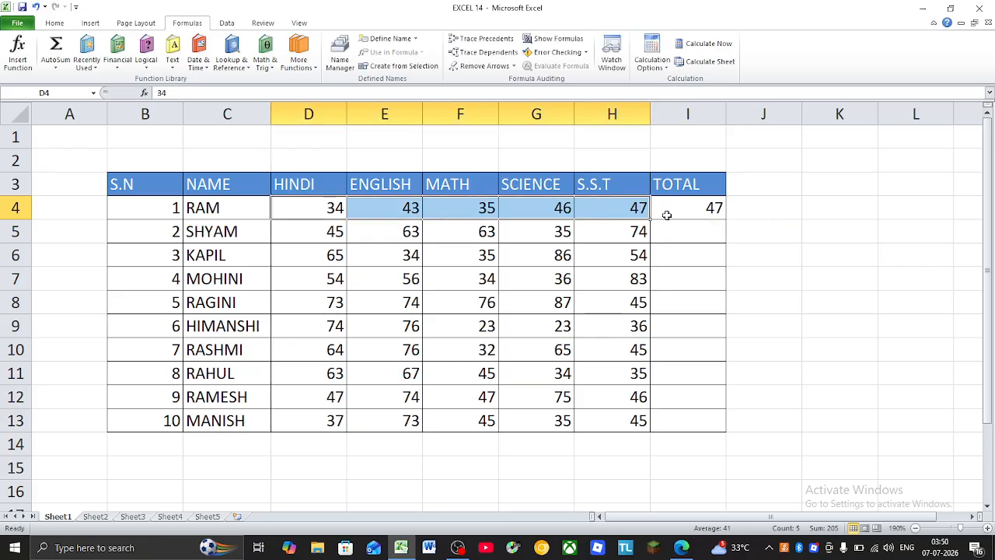
- Correct the formula in I4 so that it sums the first student's marks in D4:H4
double_click(714, 207)
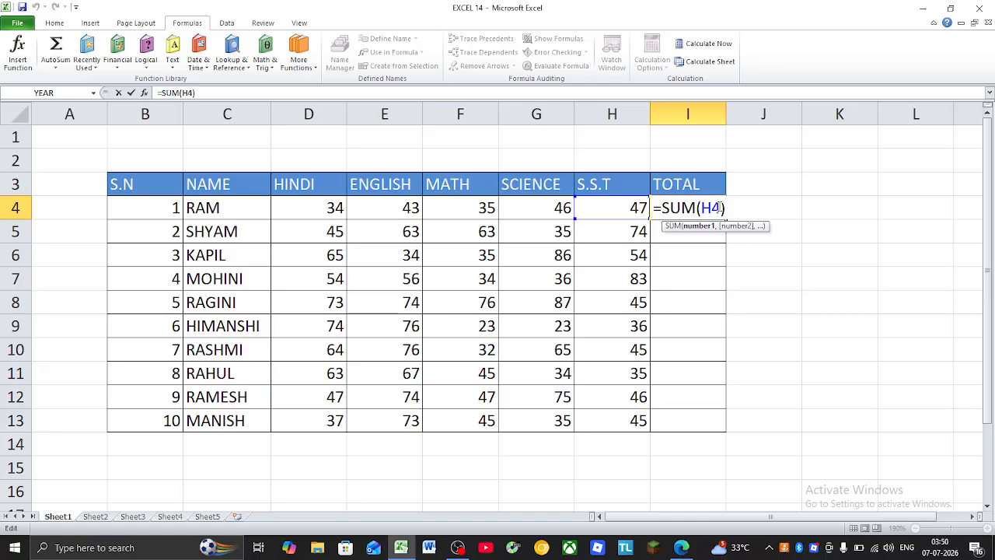
key("BackSpace")
key("BackSpace")
left_click_drag(319, 206, 638, 207)
key("Return")
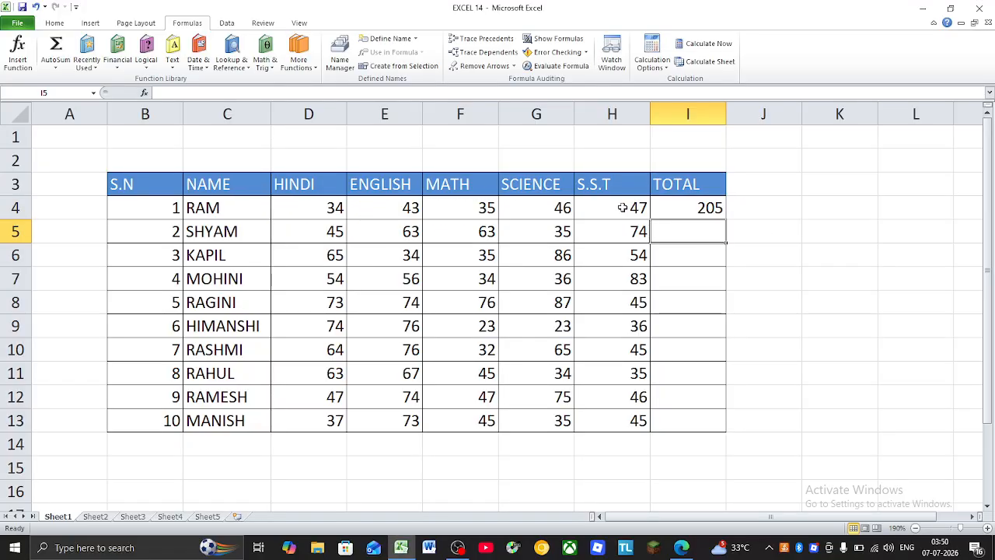
- Fill the total formula from I4 down to I13 for the remaining students
left_click(678, 211)
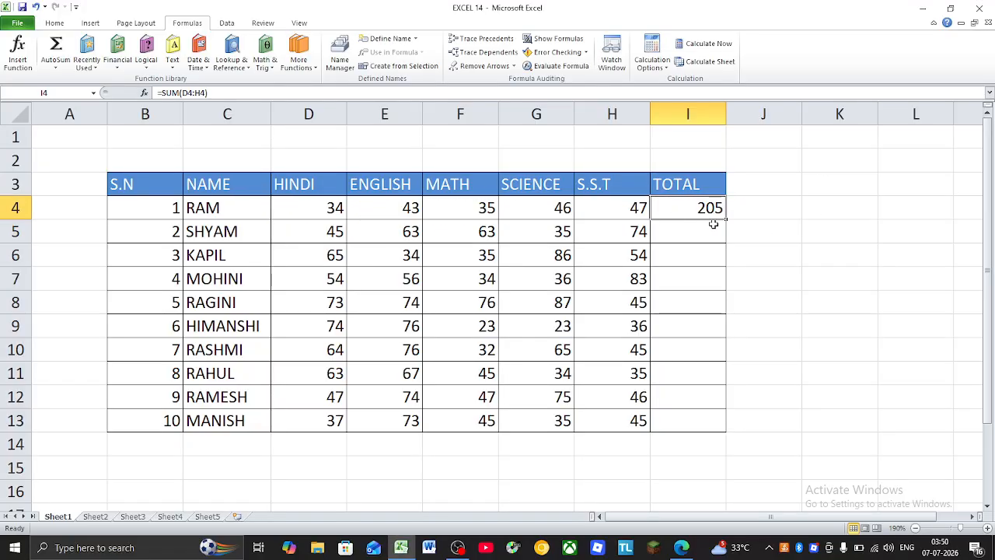
left_click_drag(725, 219, 731, 424)
left_click(839, 373)
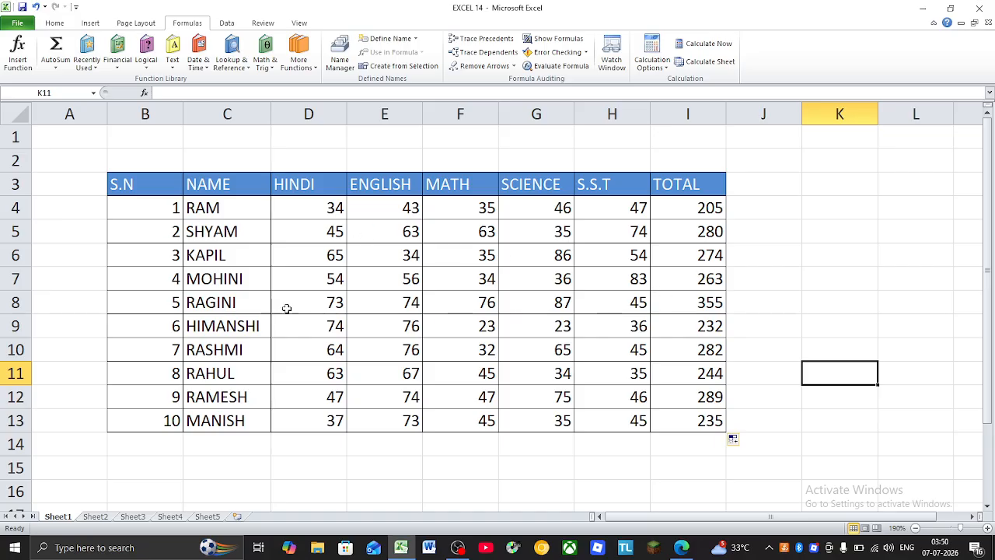
left_click(612, 54)
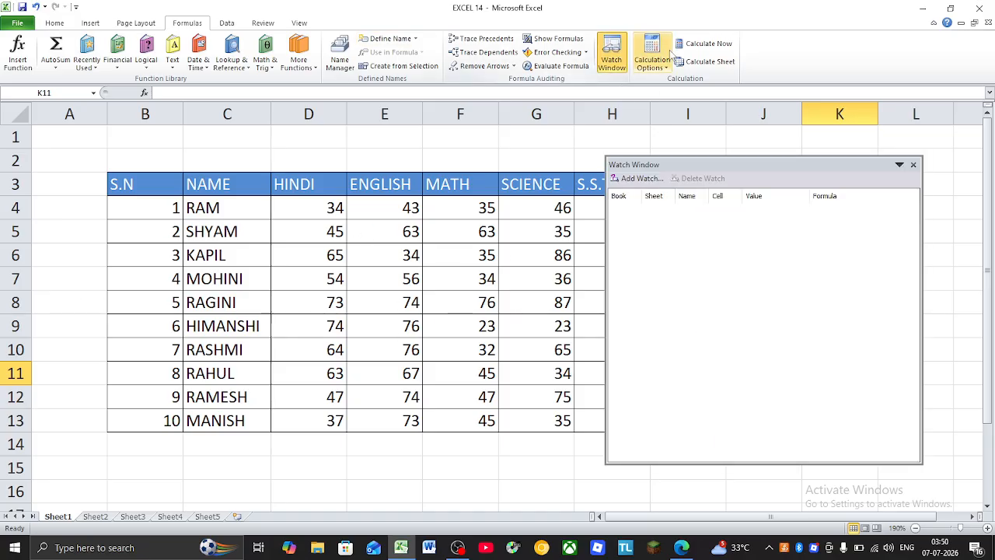
left_click(669, 54)
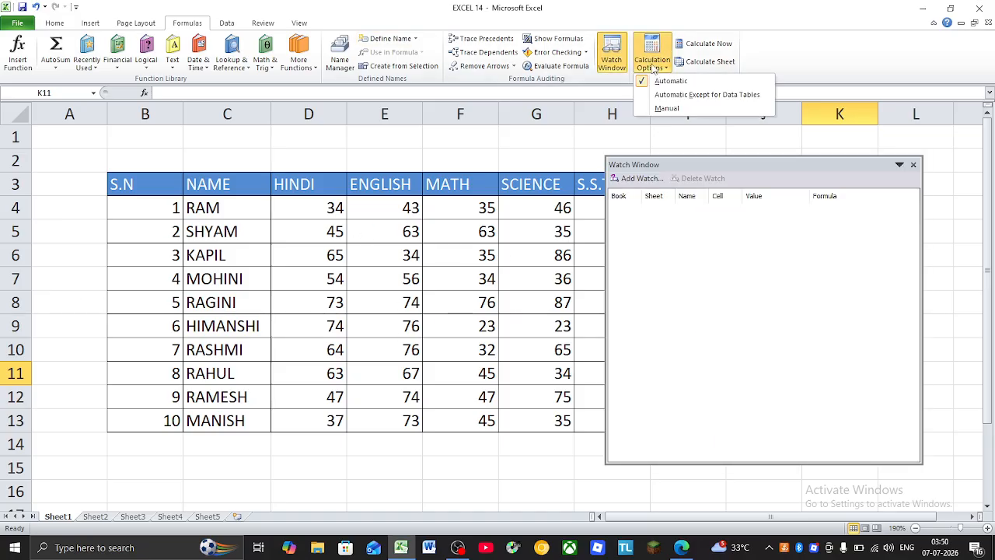
left_click(914, 166)
- Set the calculation option to Manual and undo the fill of the totals below I4
left_click(651, 54)
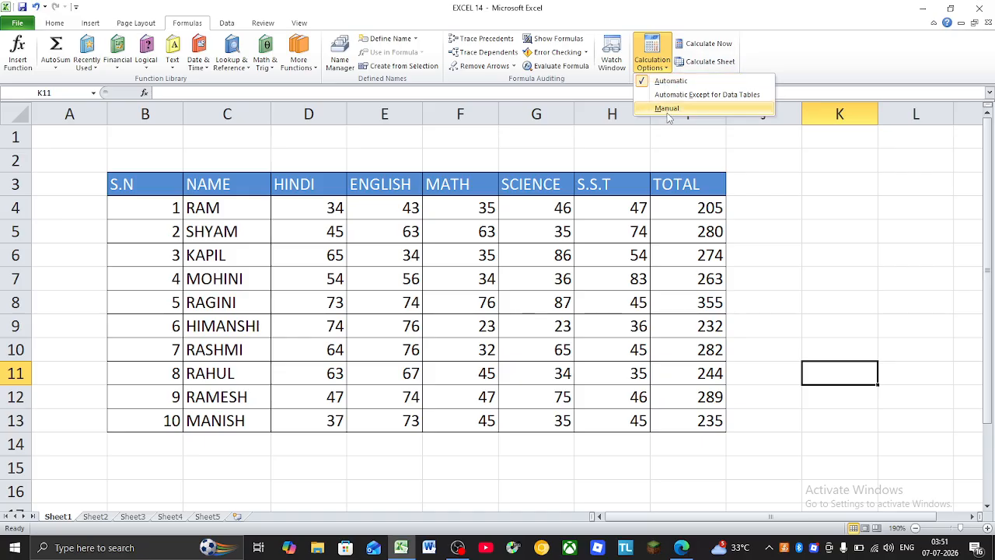
left_click(667, 109)
left_click(706, 208)
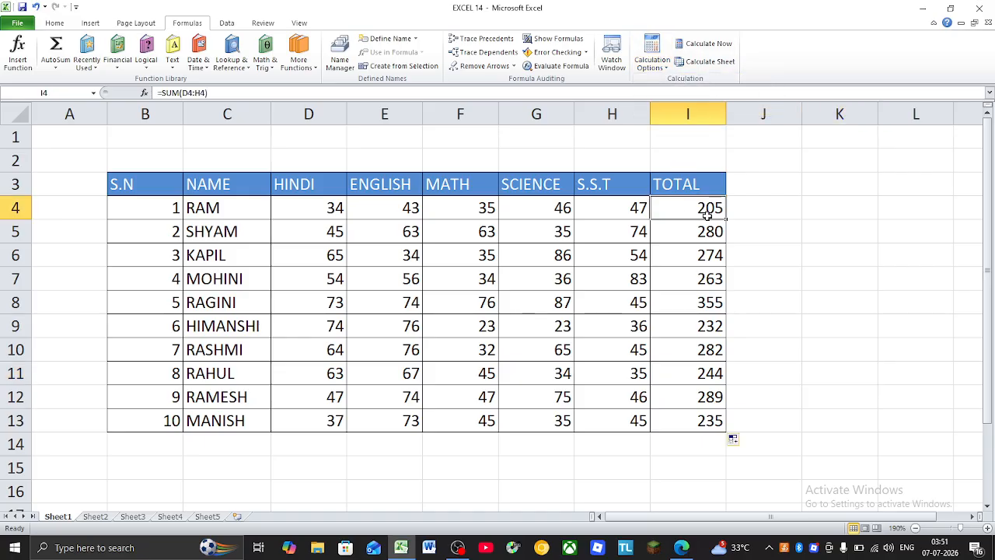
key("ctrl+z")
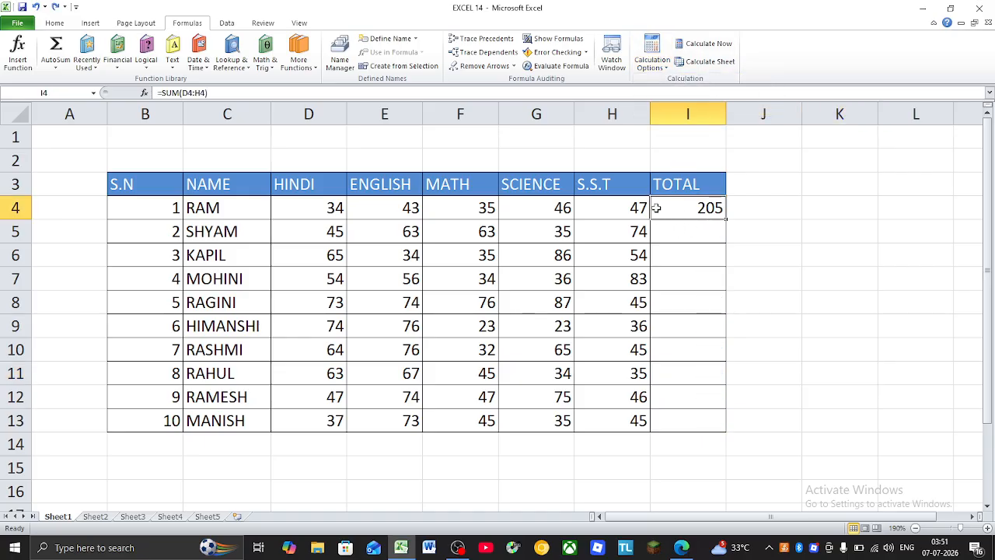
left_click(652, 55)
left_click(673, 109)
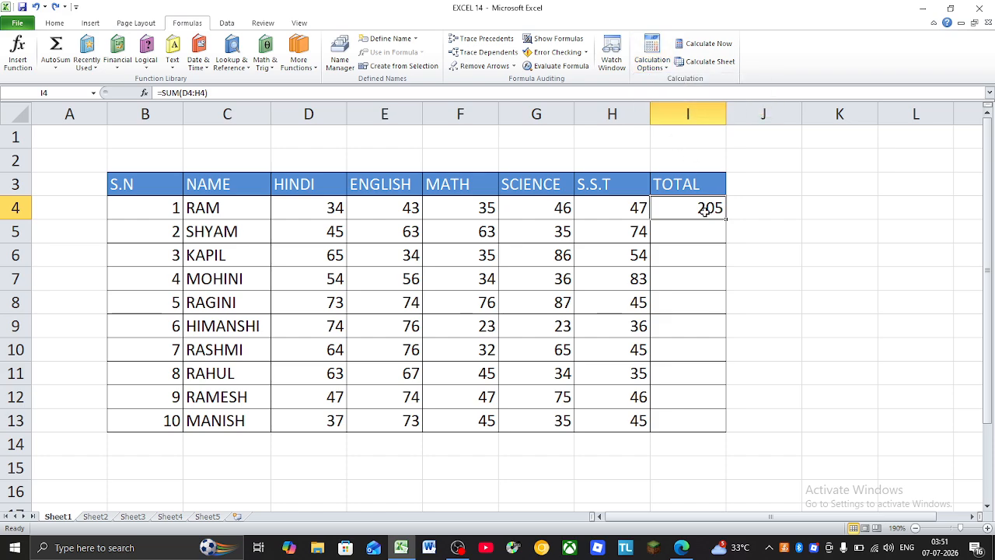
- Copy the I4 total formula down to I13 in manual mode and recalculate the whole workbook with Calculate Now
left_click_drag(725, 221, 712, 423)
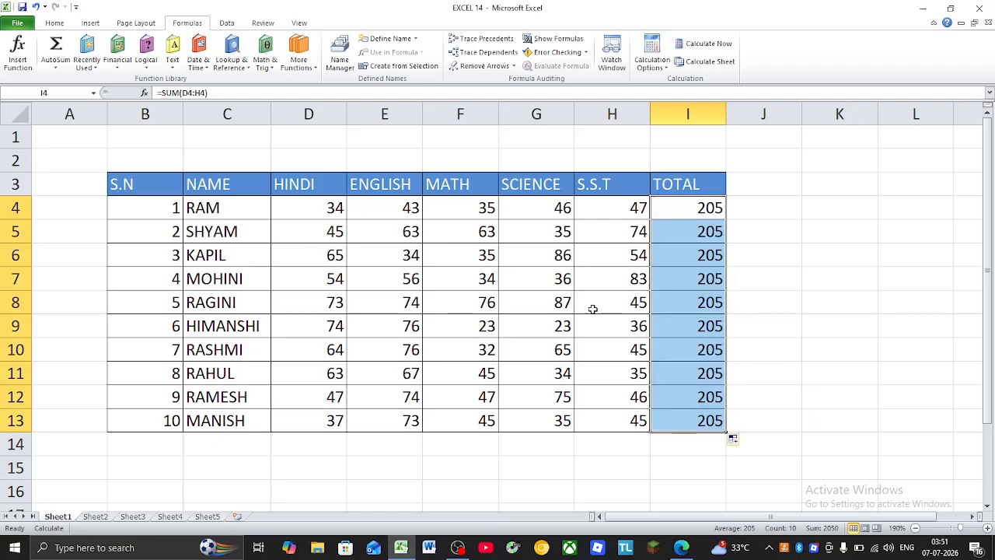
left_click(663, 73)
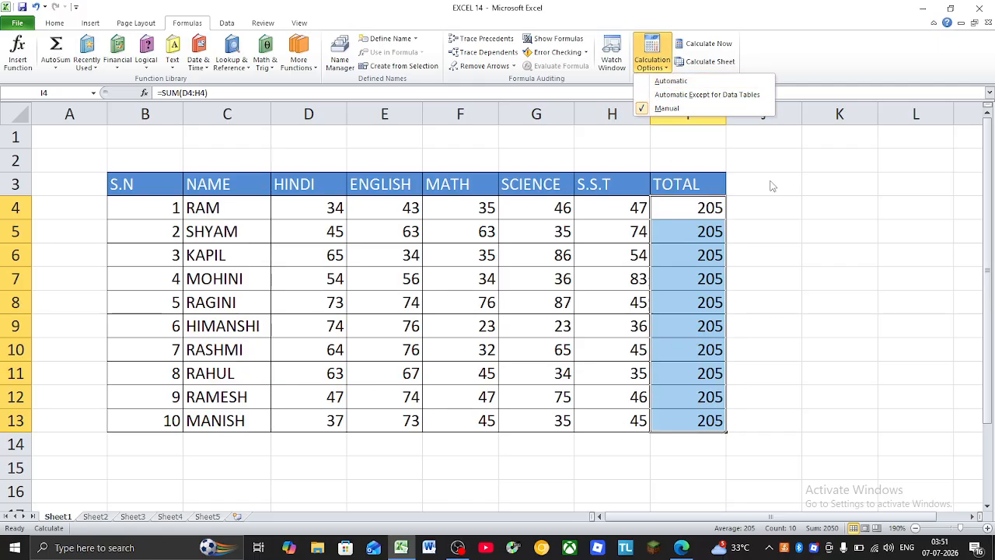
left_click(755, 357)
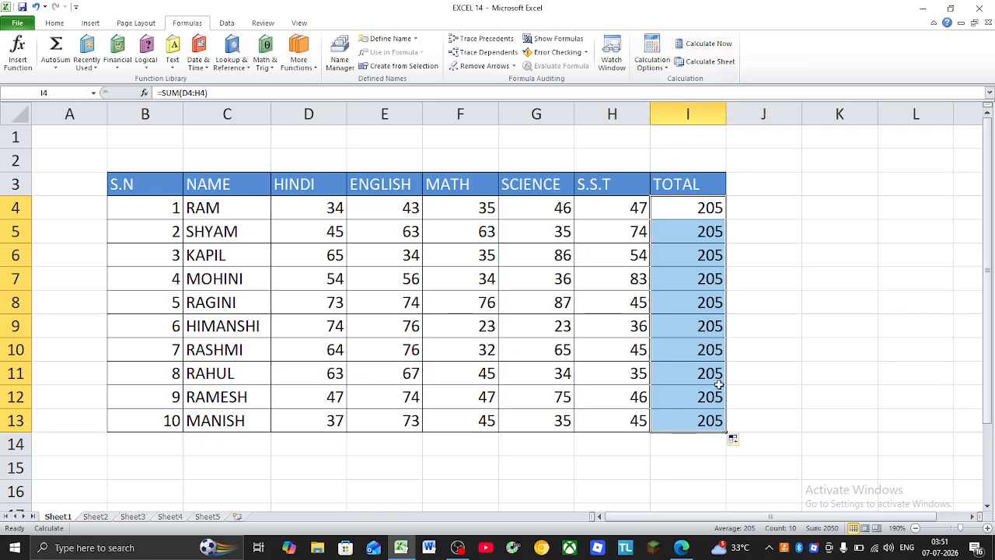
left_click(712, 43)
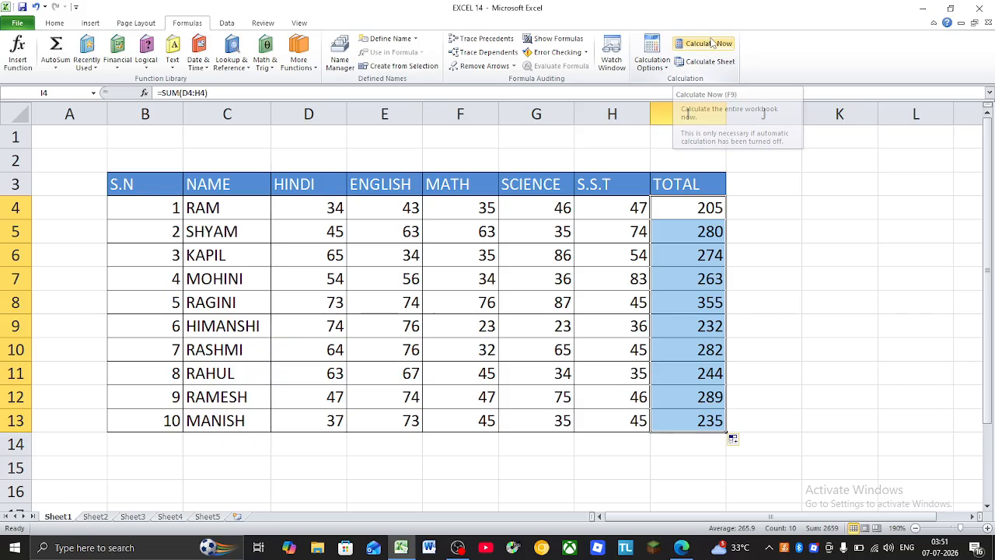
left_click(766, 320)
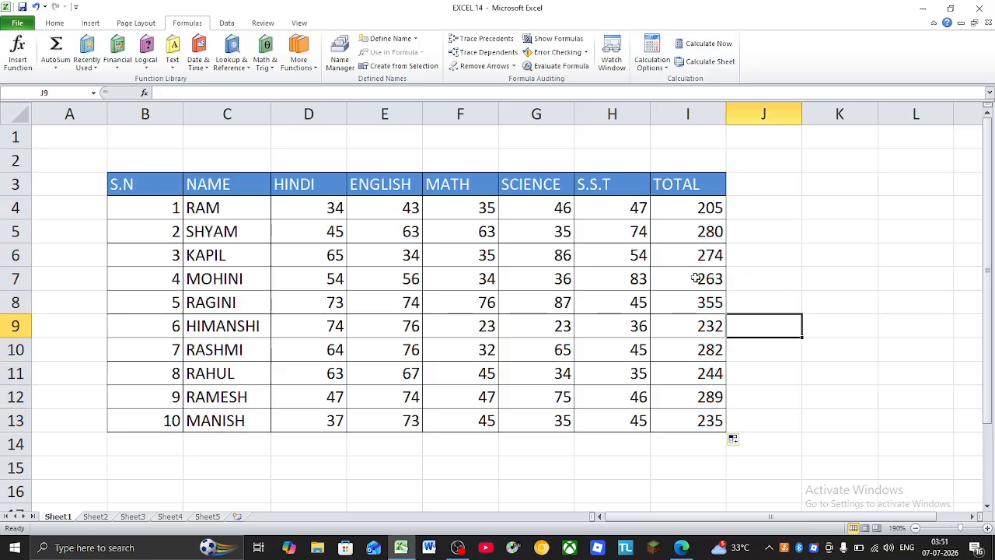
- Undo the last fill of the TOTAL column so only I4 keeps its formula
left_click(715, 424)
left_click_drag(695, 209, 721, 432)
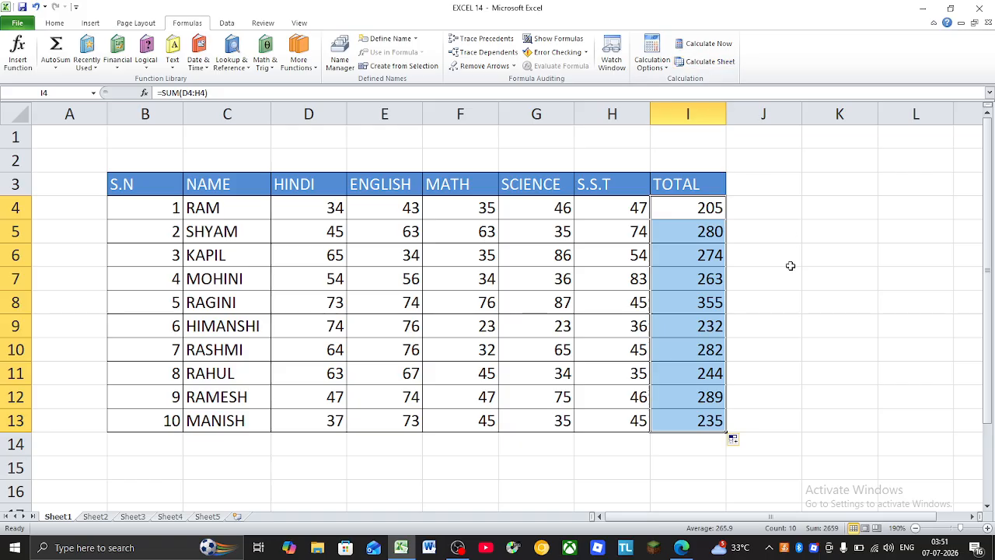
key("ctrl+z")
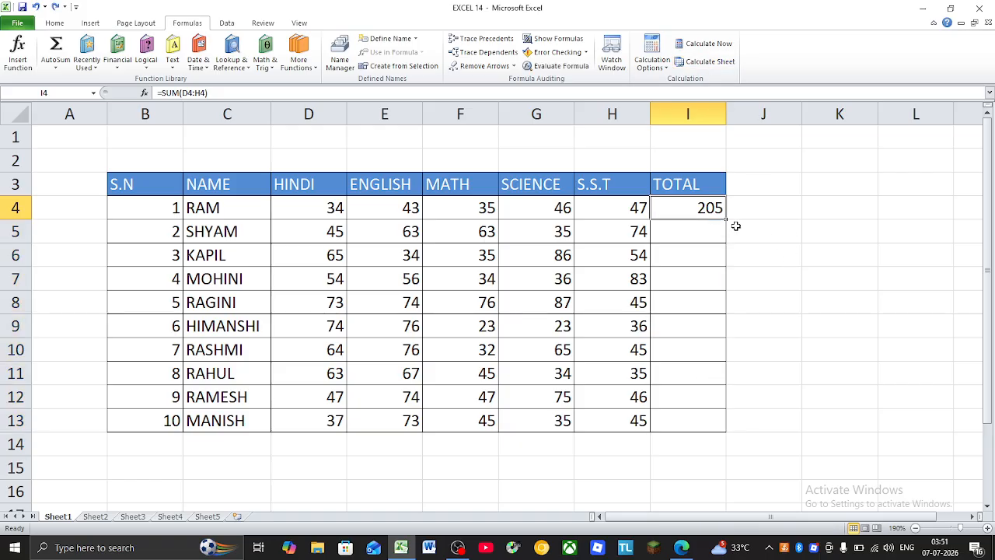
double_click(731, 224)
key("ctrl+z")
- Fill the I4 total formula down to I13 and recalculate only the active sheet with Calculate Sheet
left_click_drag(727, 219, 738, 429)
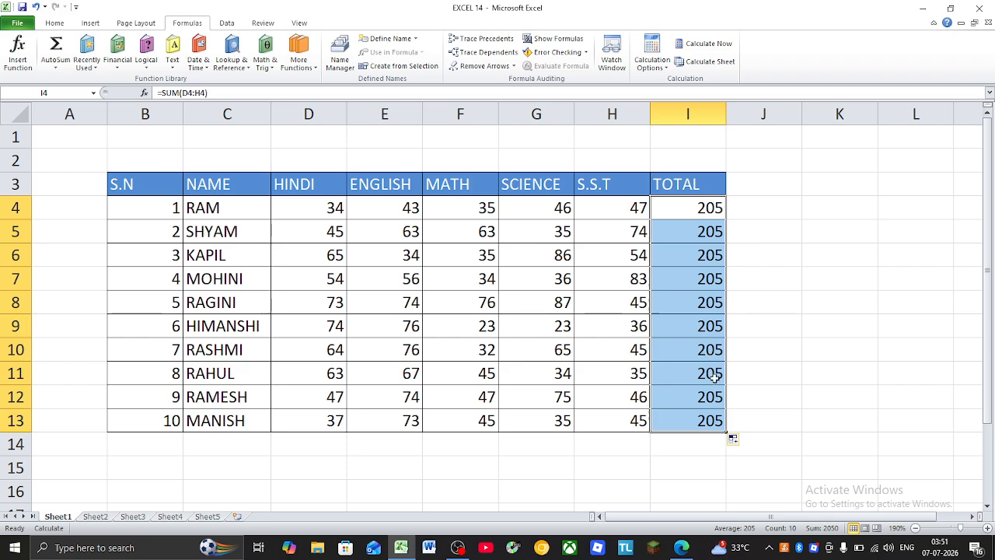
left_click(711, 62)
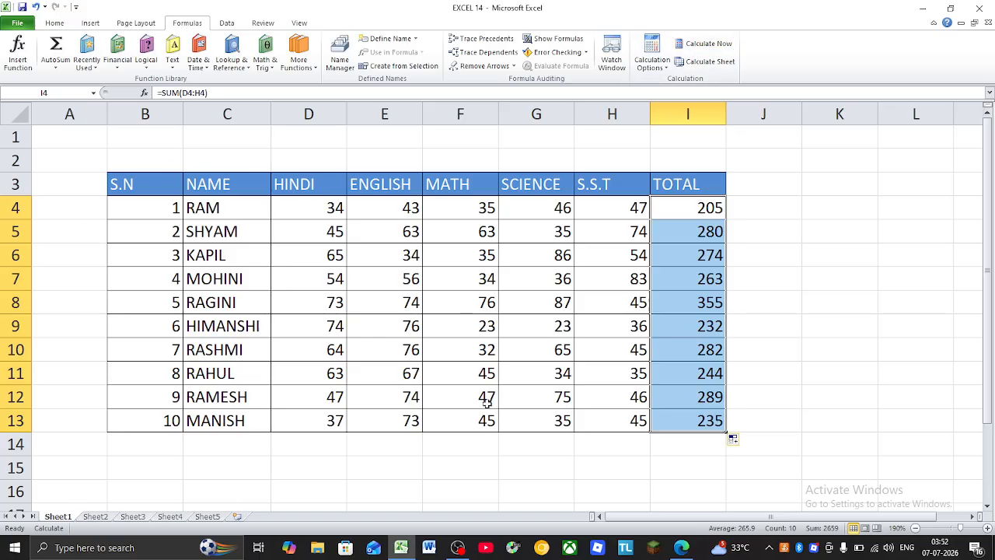
left_click_drag(684, 213, 717, 421)
- Undo the last fill and copy the I4 total formula down to I13 once more without recalculating
key("ctrl+z")
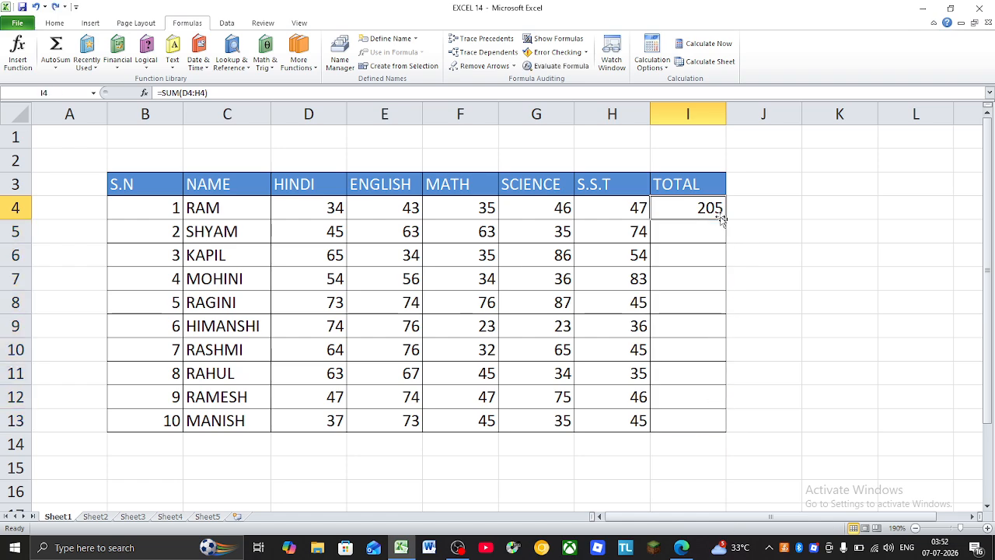
left_click_drag(727, 219, 733, 423)
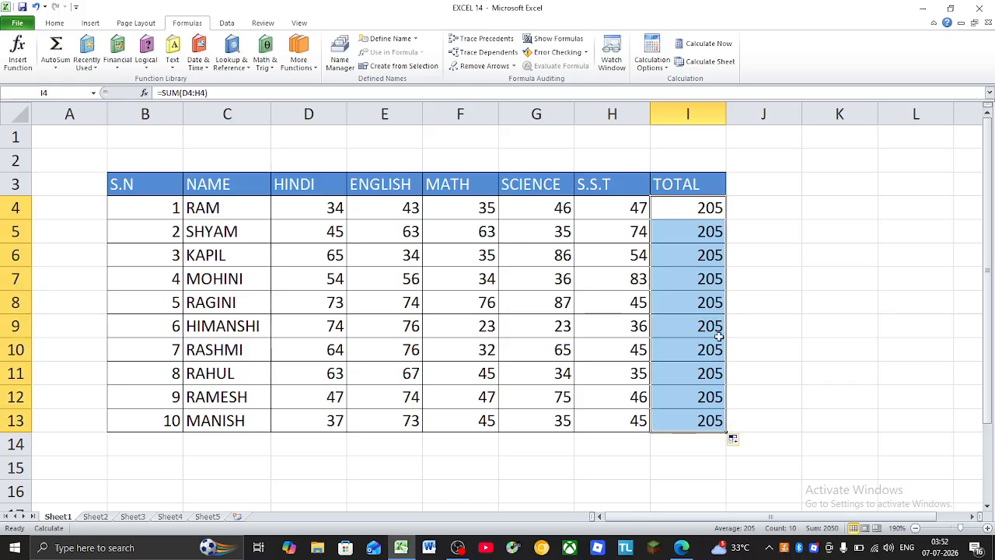
left_click(703, 365)
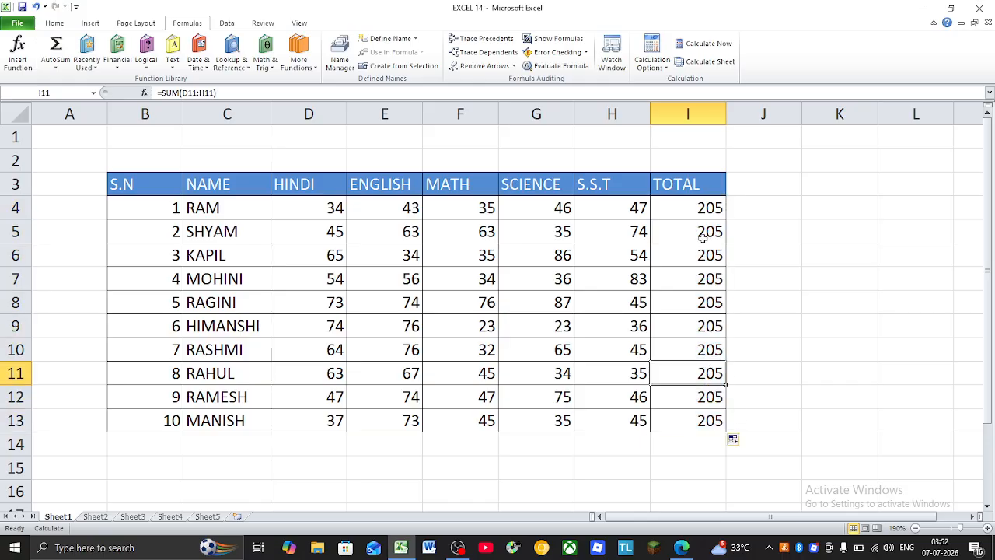
left_click(840, 315)
- On Sheet4, enter the formula =SUM(D4:E4) in the CPU row's TOTAL SALES cell F4
left_click(195, 509)
left_click(180, 517)
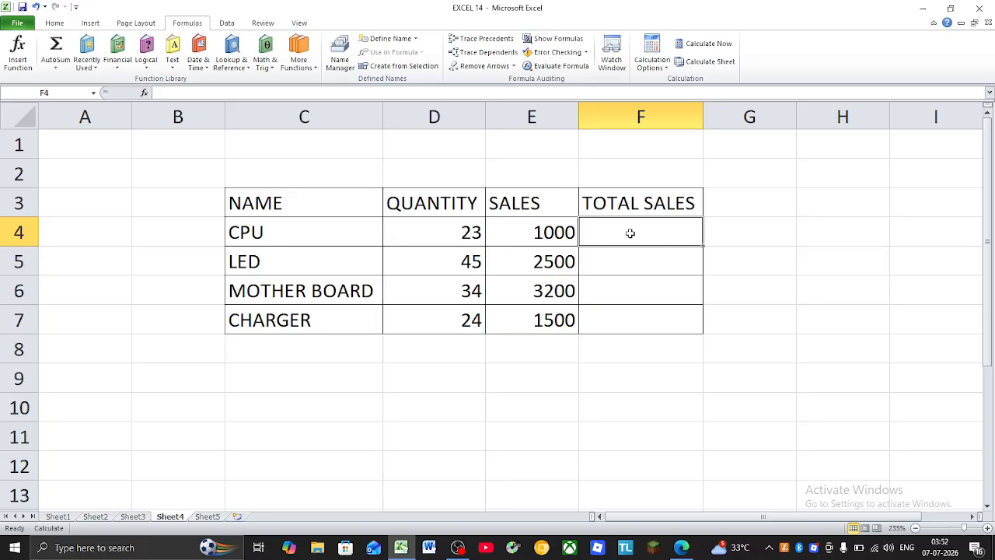
type("=SUM")
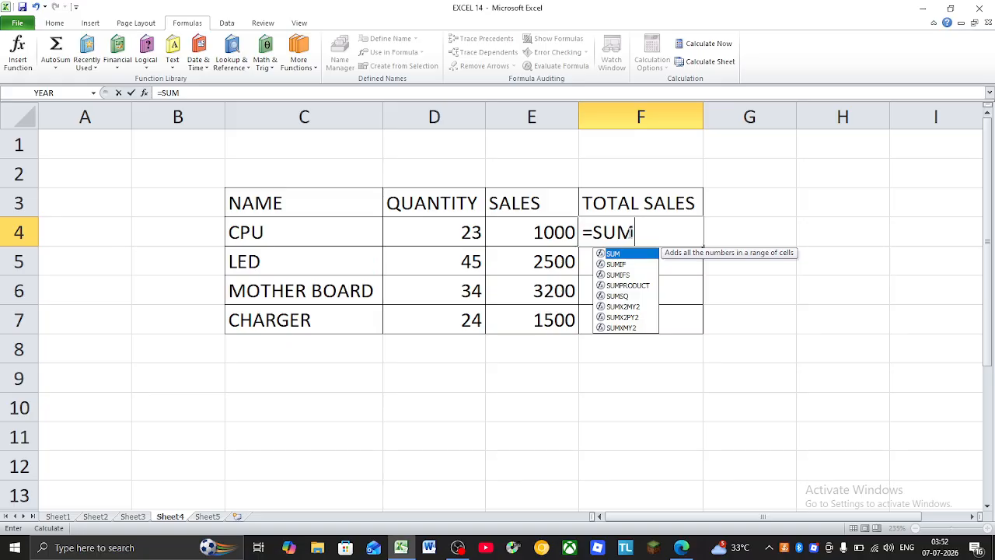
type("(")
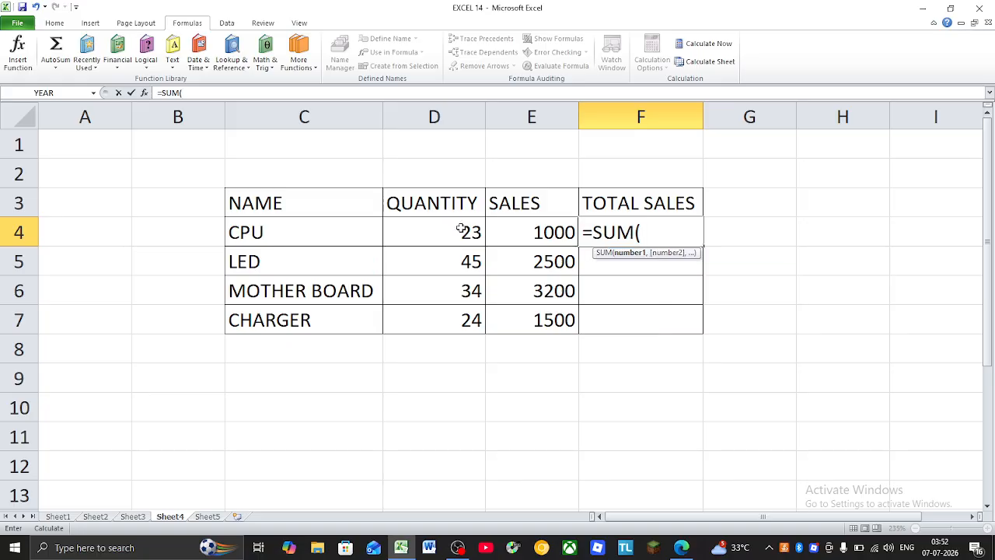
left_click_drag(462, 226, 558, 232)
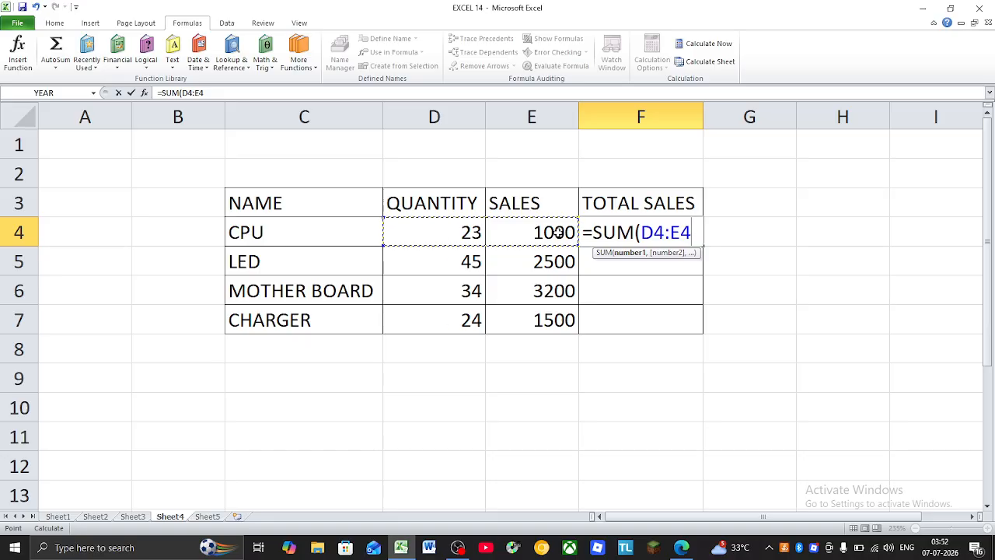
key("Return")
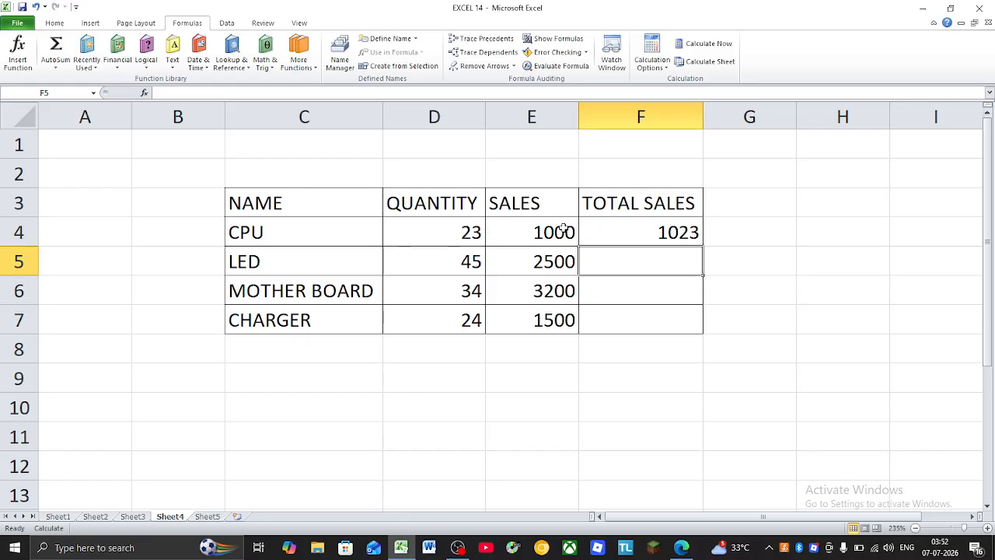
- Copy the F4 total sales formula down to F7 and recalculate the whole workbook with Calculate Now
left_click(618, 222)
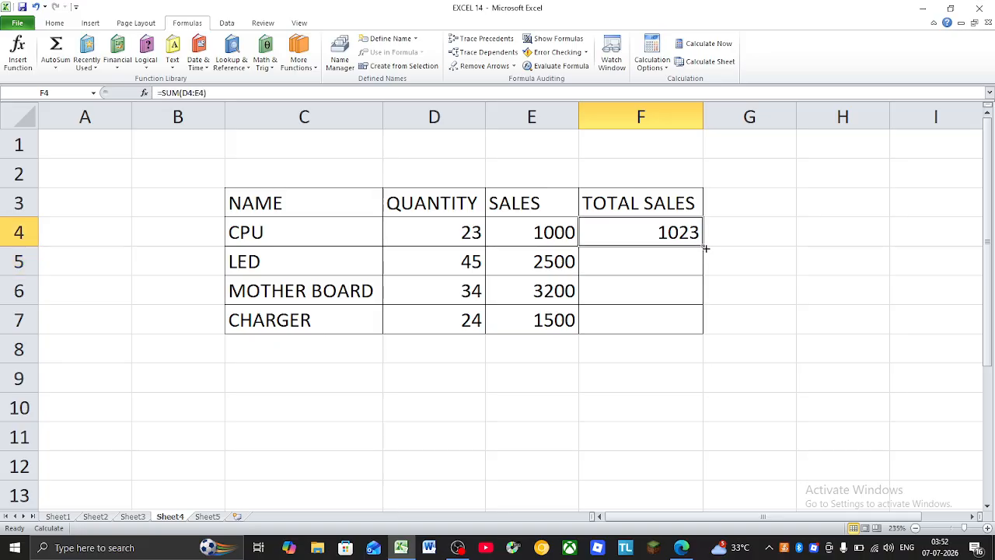
left_click_drag(705, 248, 708, 333)
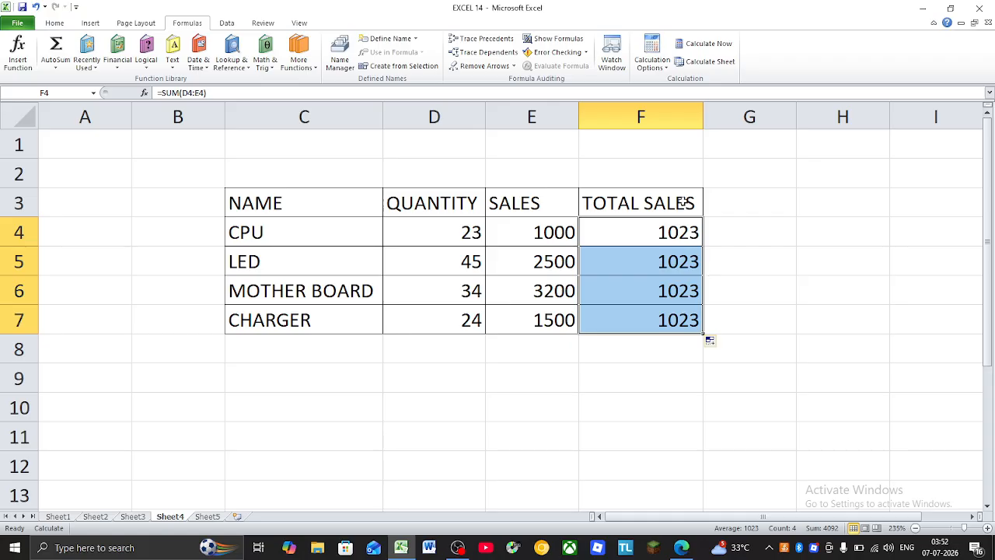
left_click(708, 43)
left_click(755, 285)
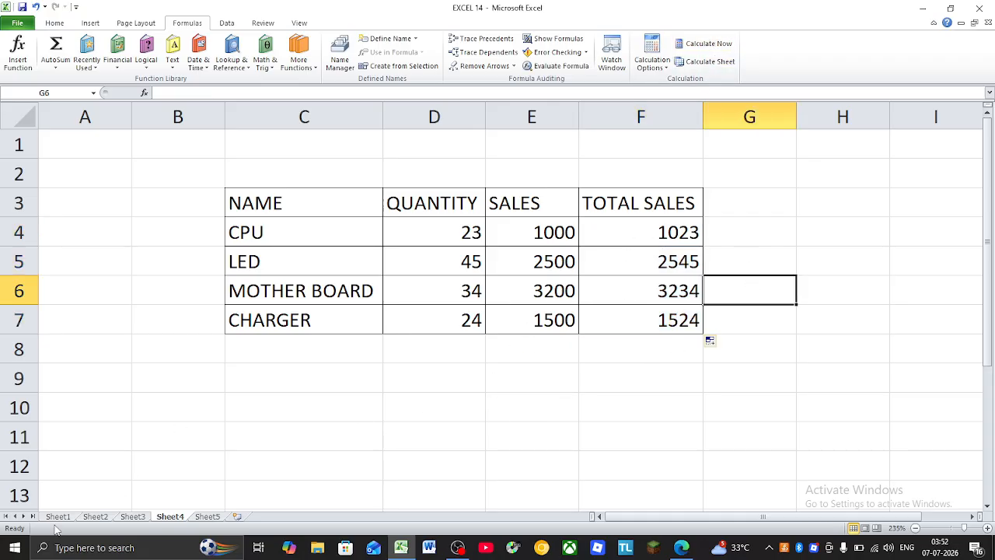
- Return to Sheet1 to check the TOTAL column after the workbook-wide recalculation
left_click(59, 515)
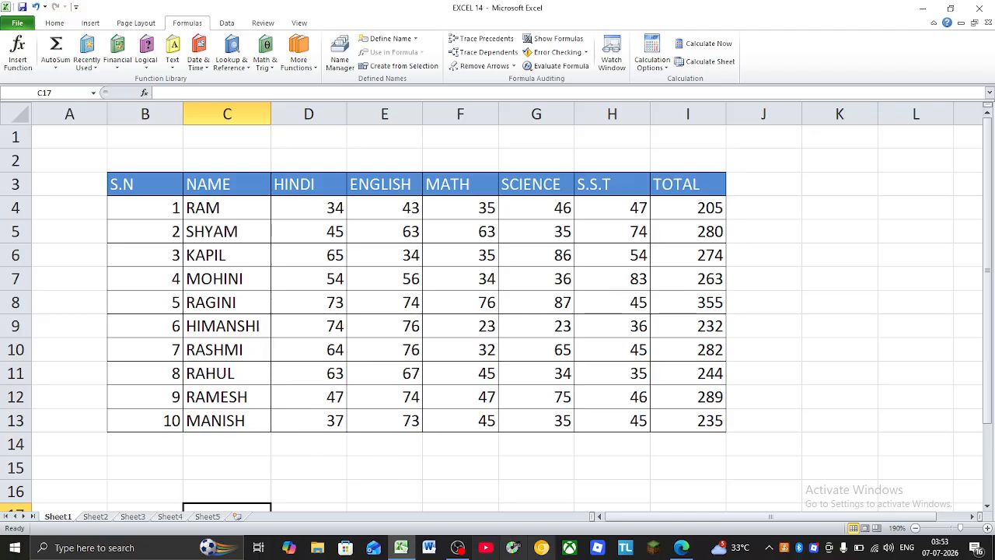
left_click(456, 547)
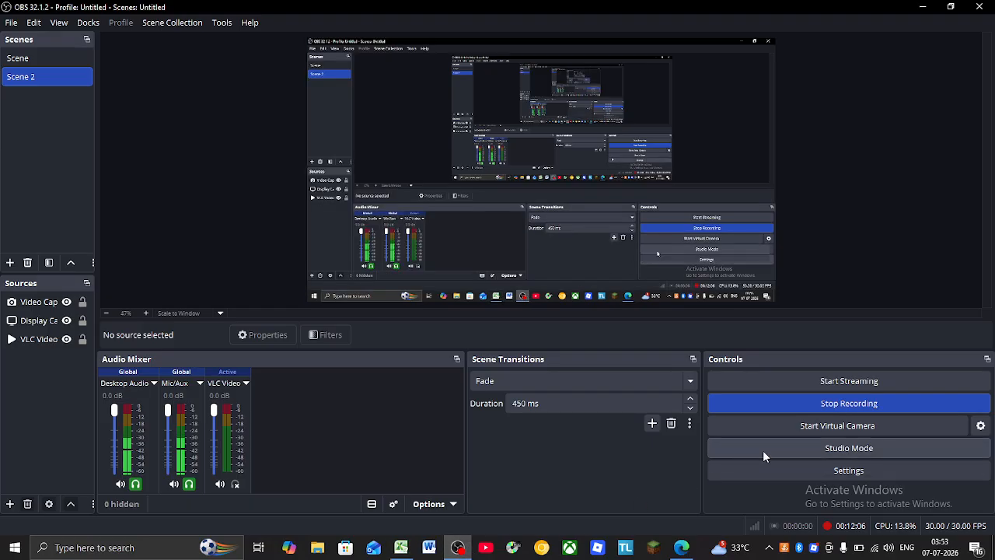